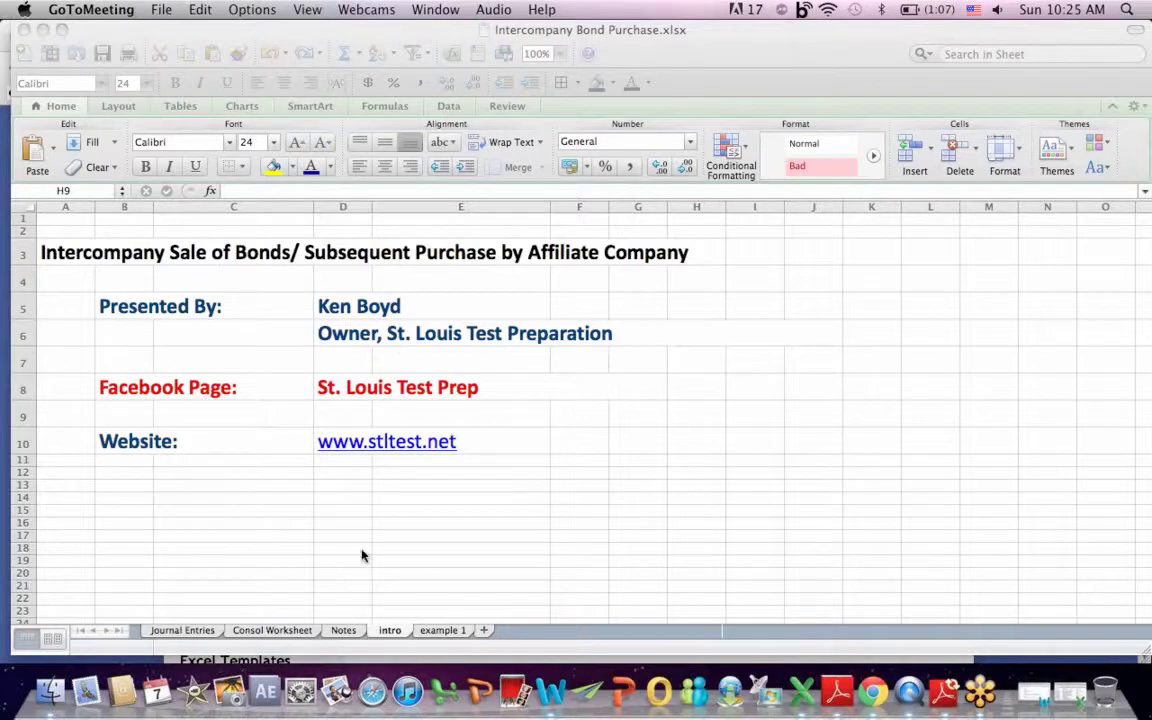
Step: Bring the Intercompany Bond Purchase.xlsx workbook to the front in Excel
left_click(457, 632)
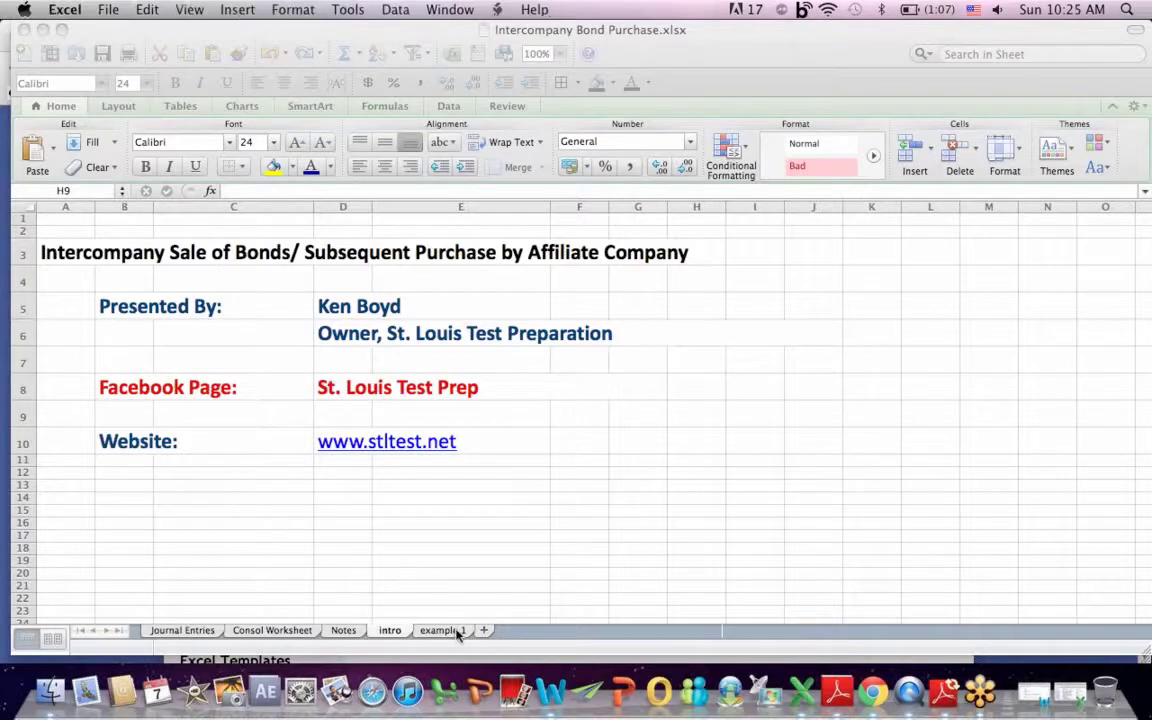
Step: Open the 'example 1' sheet at its top and point out that Parent issues bonds and Subsidiary buys them
left_click(455, 631)
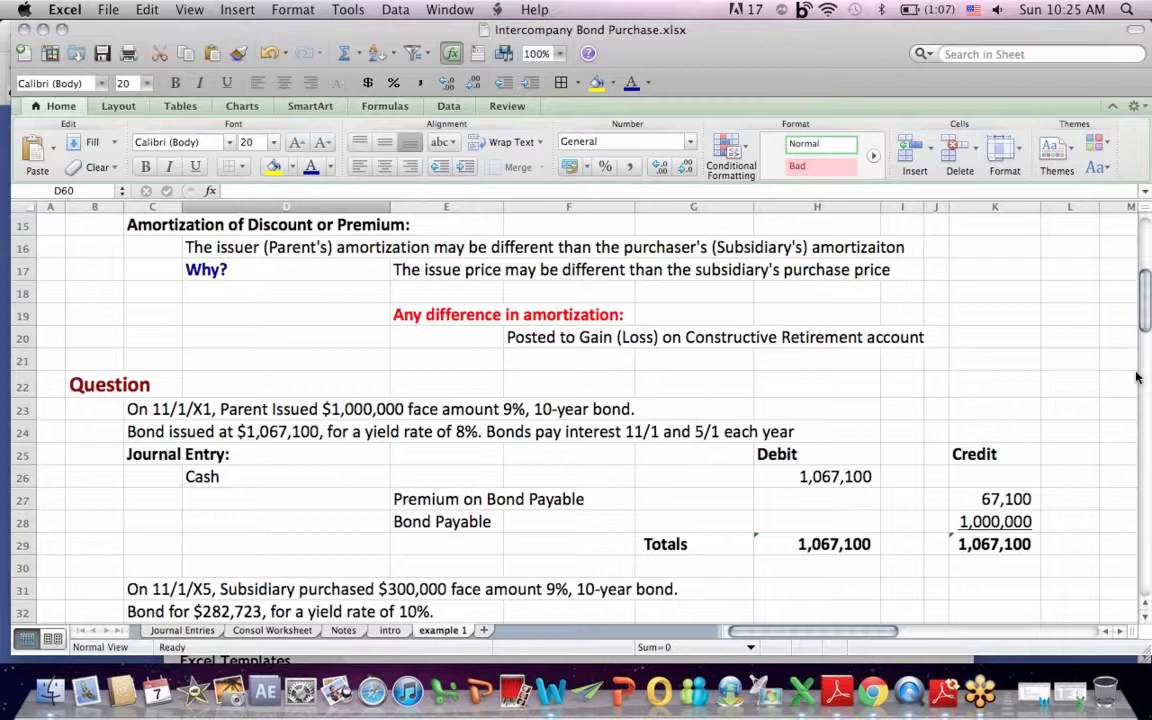
left_click_drag(1147, 270, 1147, 230)
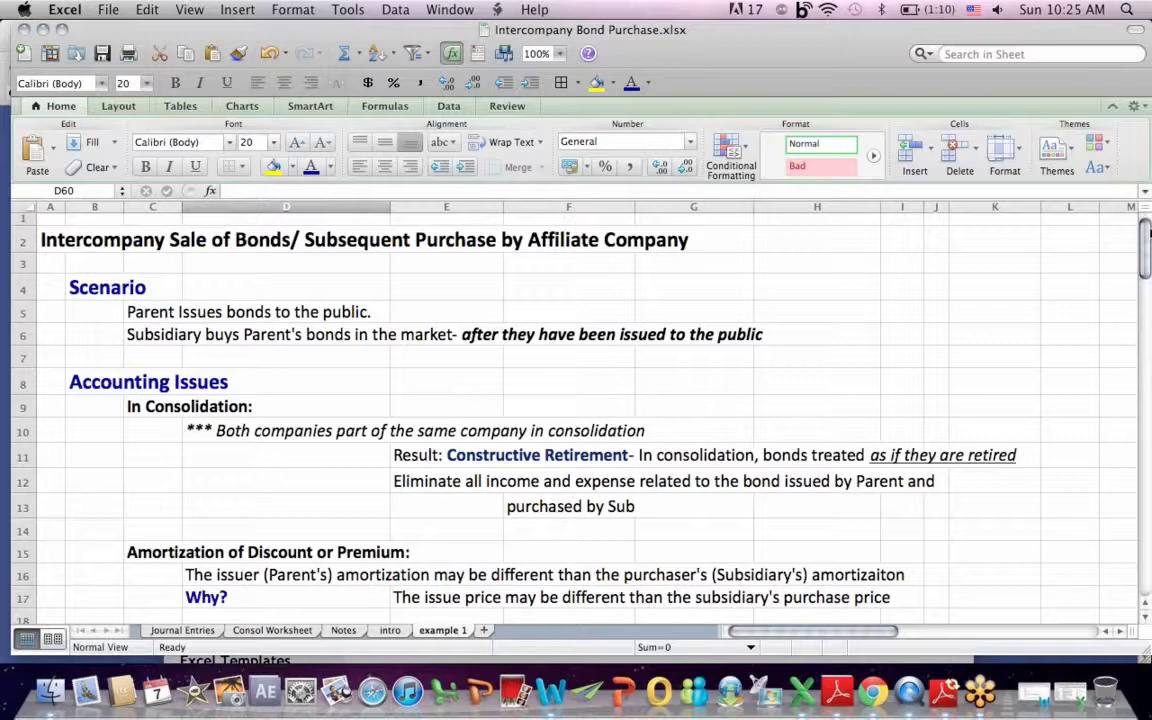
left_click(95, 286)
left_click(141, 314)
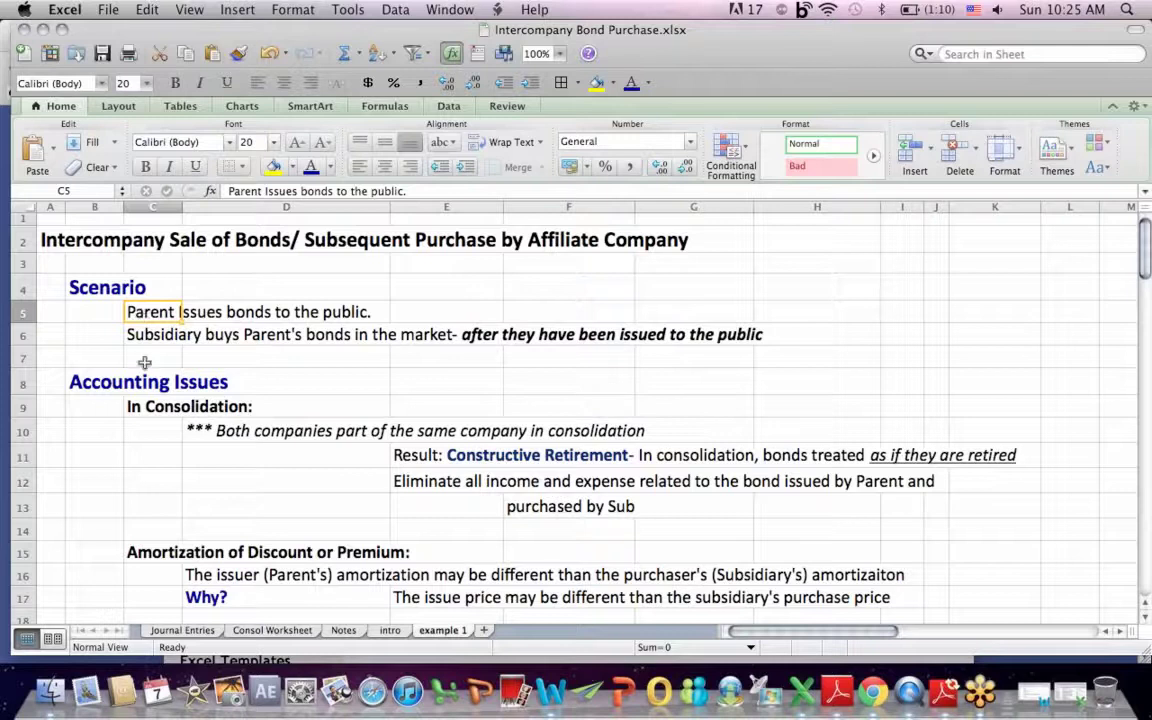
left_click(155, 340)
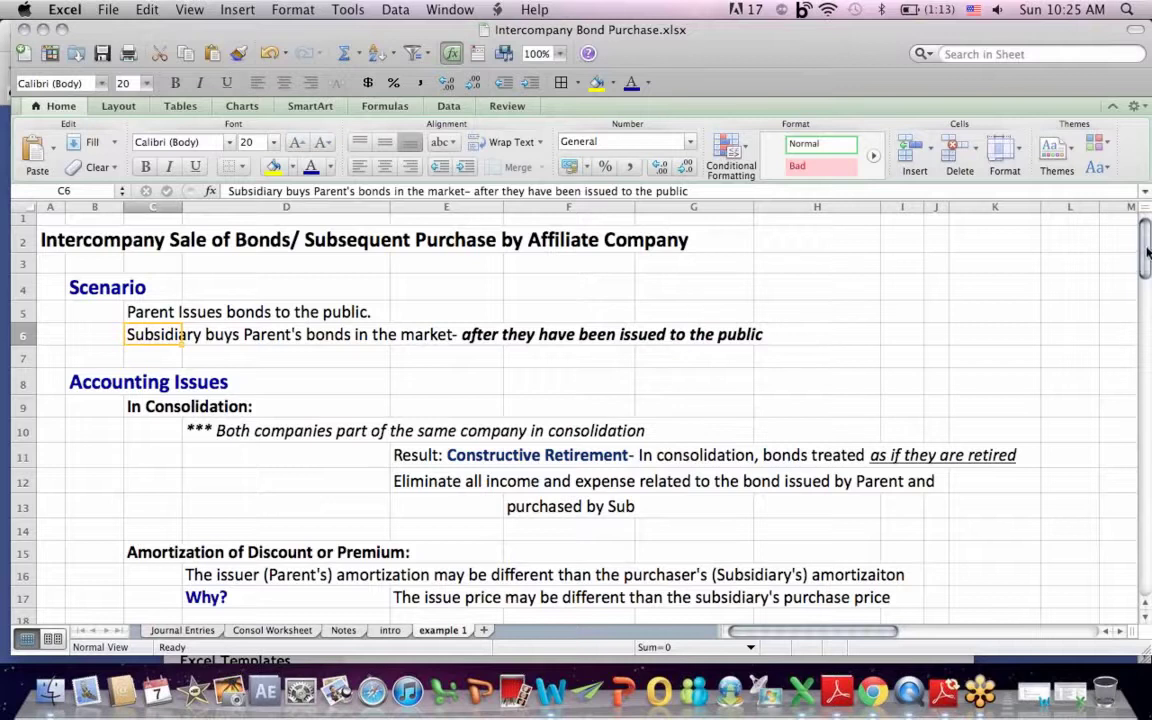
scroll(1034, 222, "down", 3)
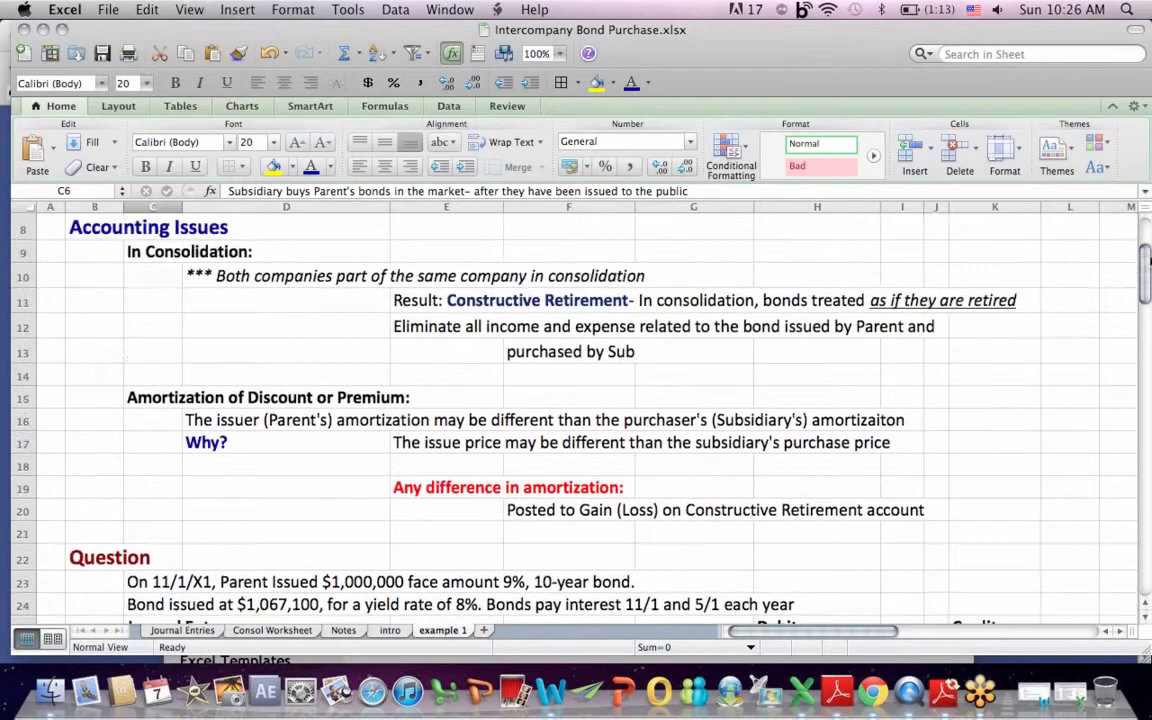
left_click(155, 252)
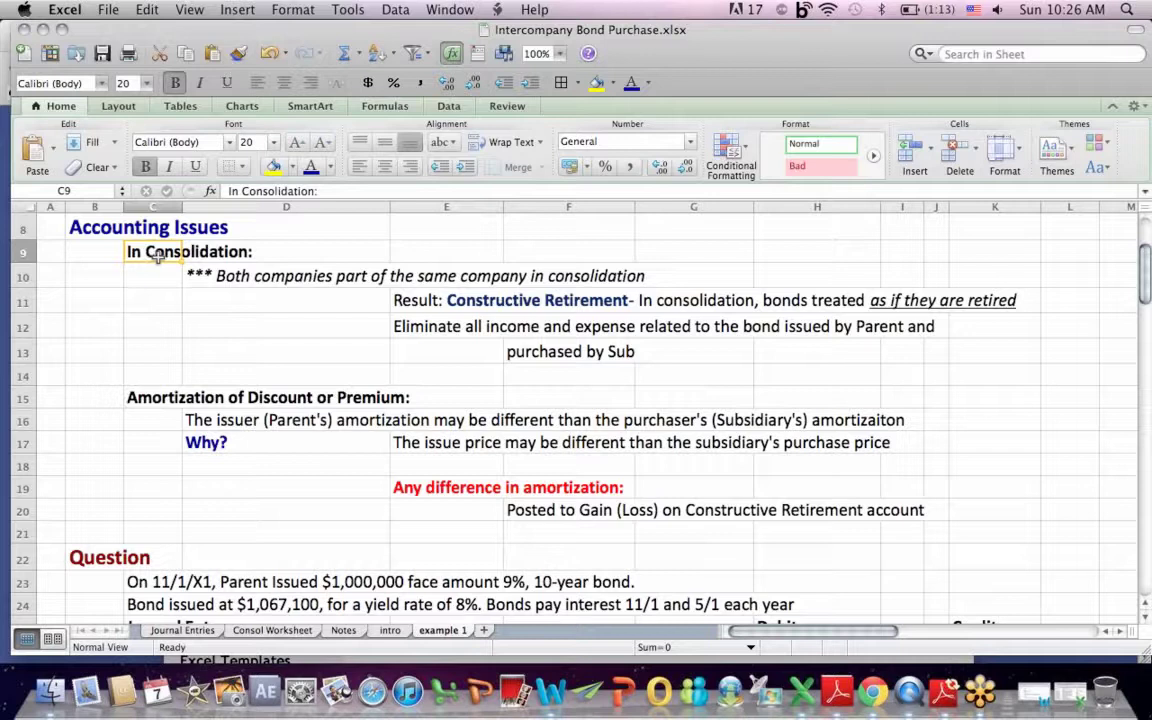
left_click(248, 282)
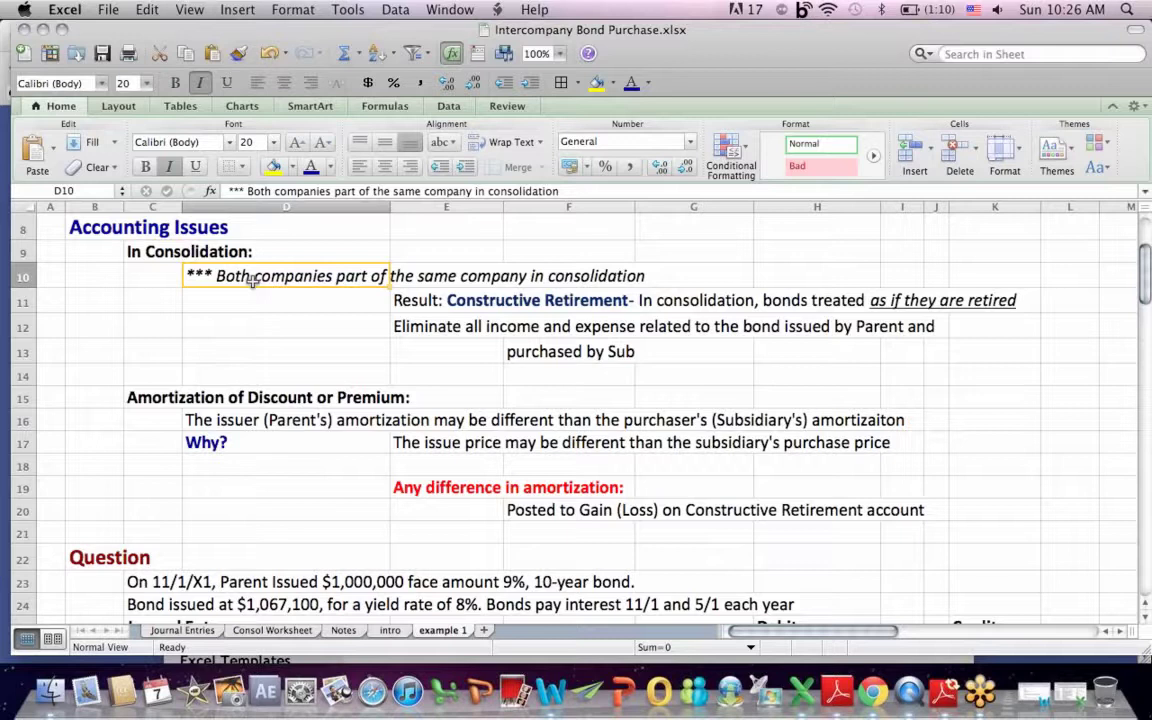
left_click(428, 302)
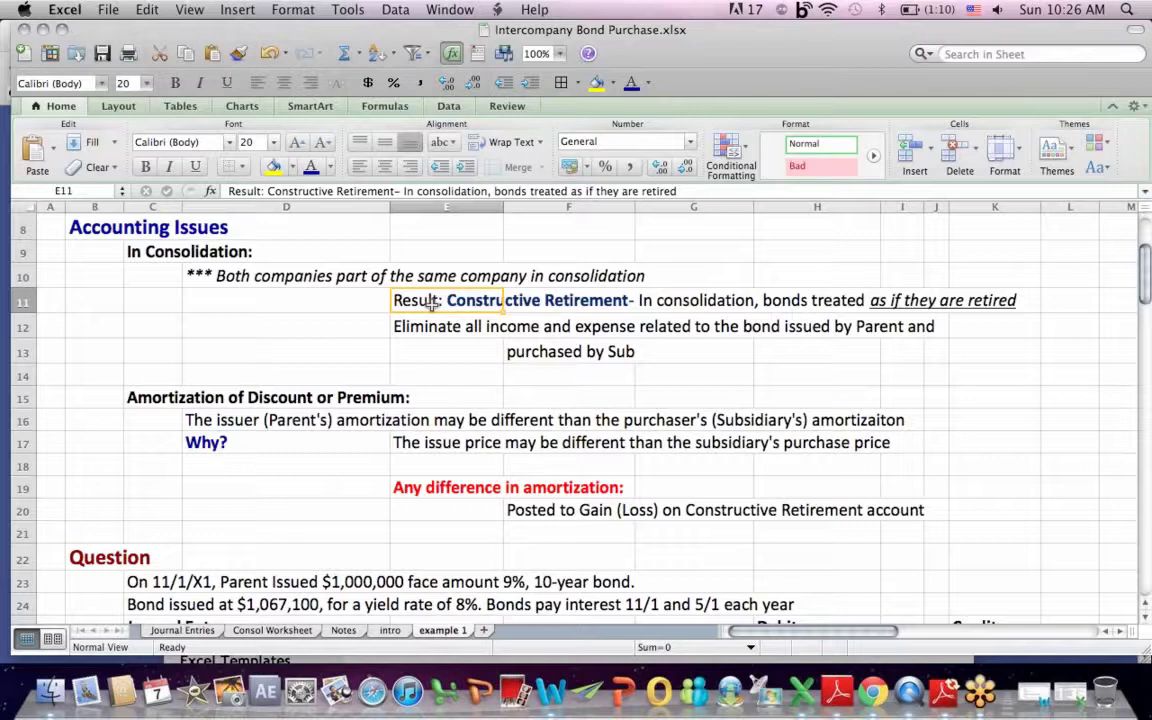
left_click(739, 298)
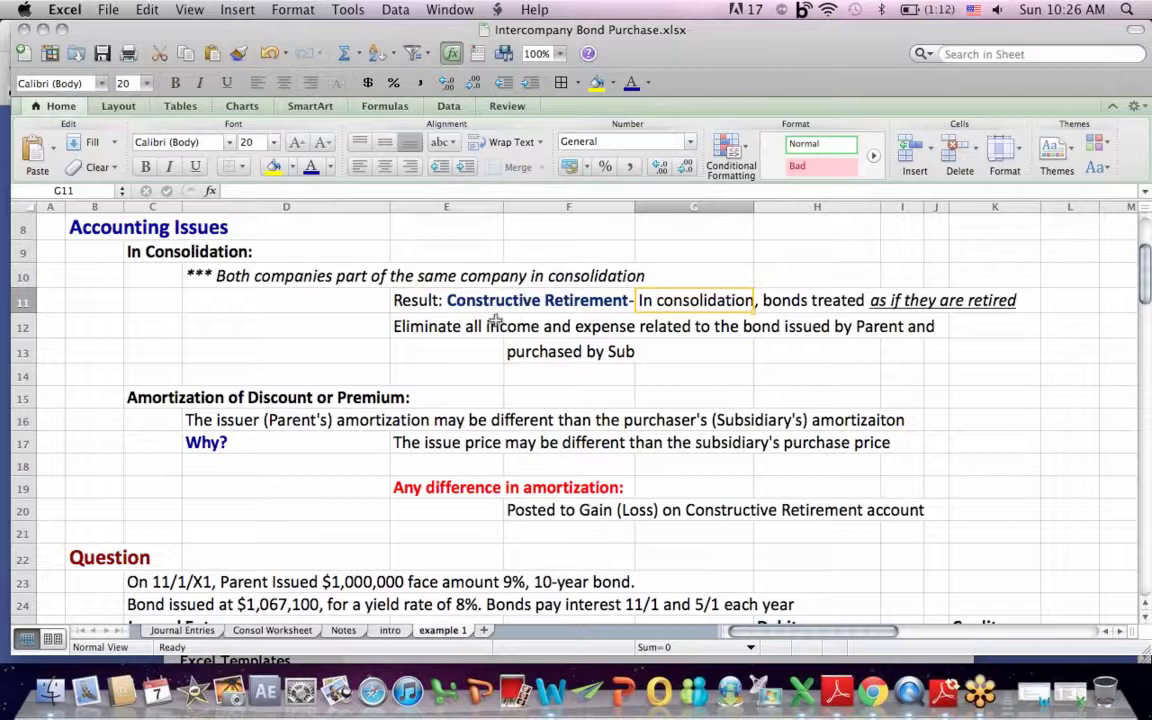
left_click(459, 310)
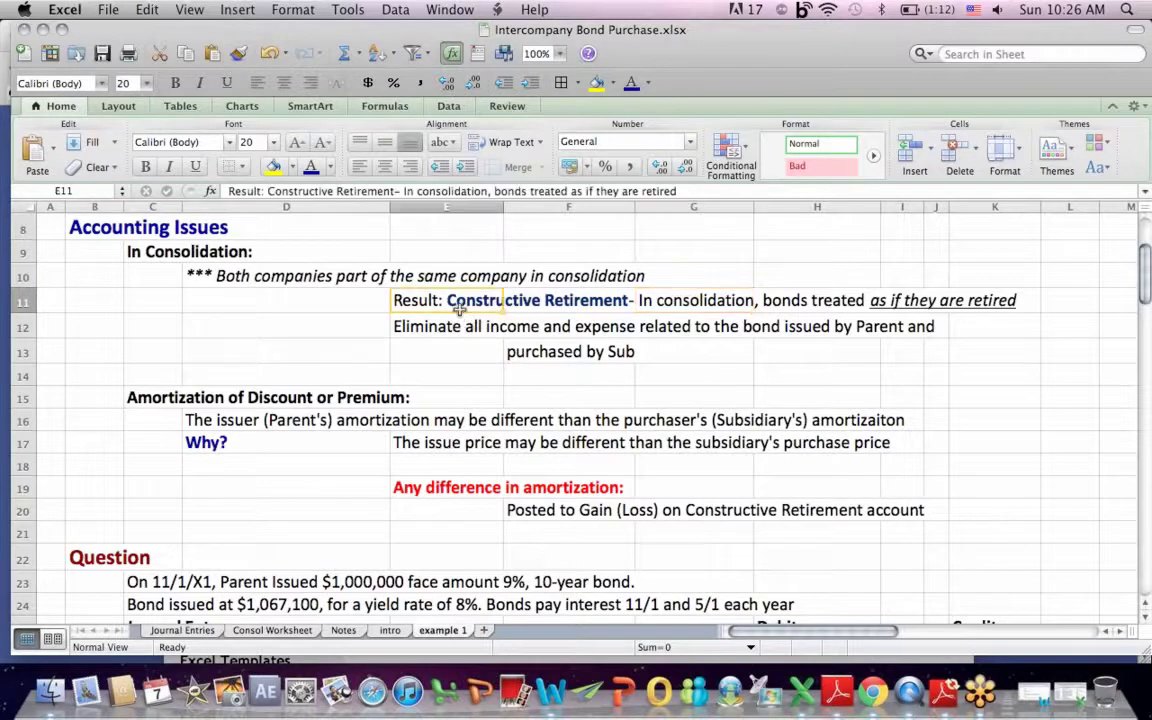
left_click(467, 329)
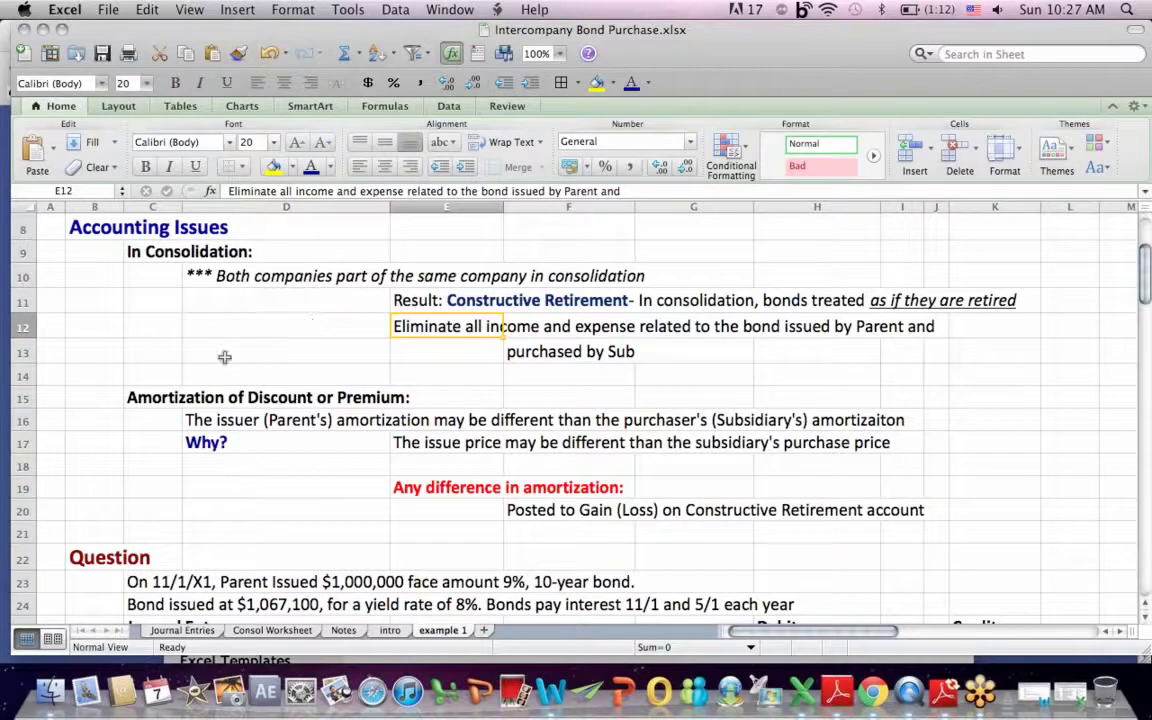
left_click(127, 397)
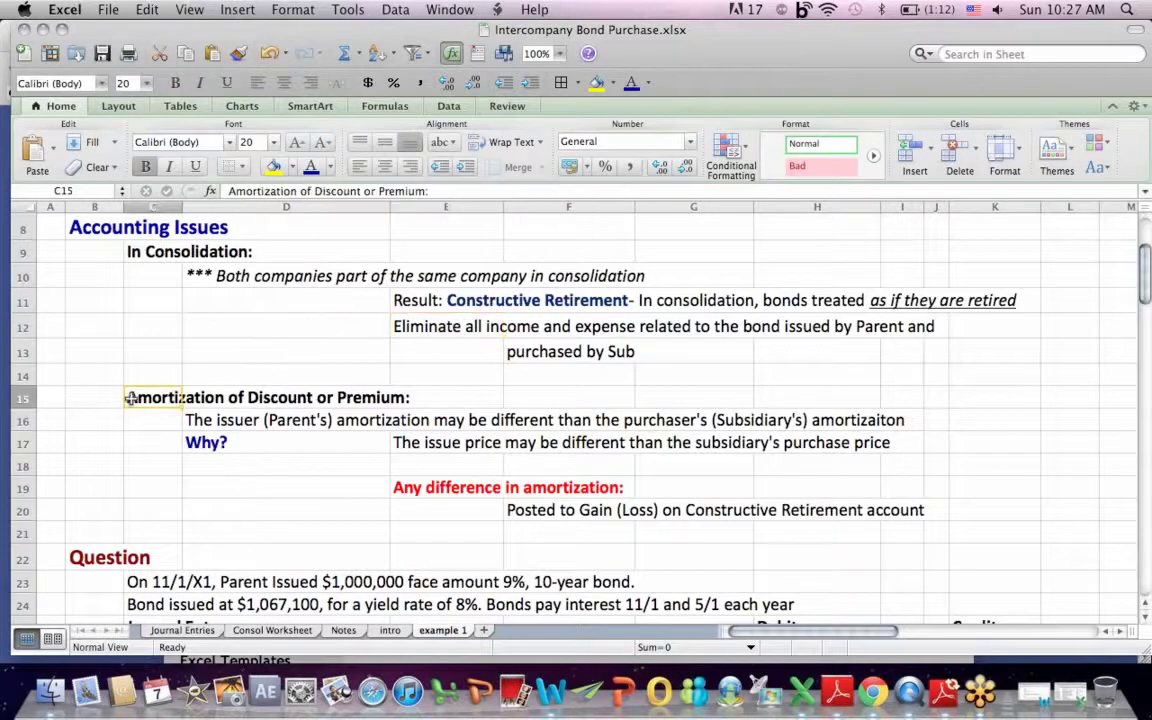
key("Down")
key("Down")
key("Down")
key("Down")
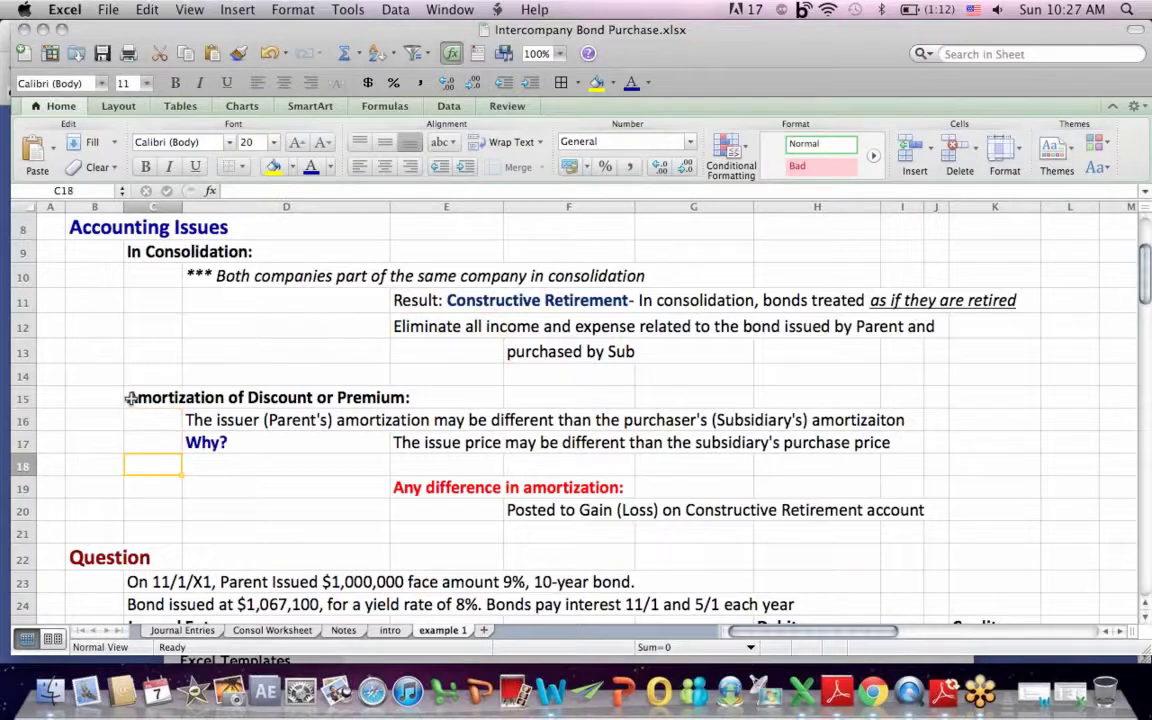
left_click(130, 398)
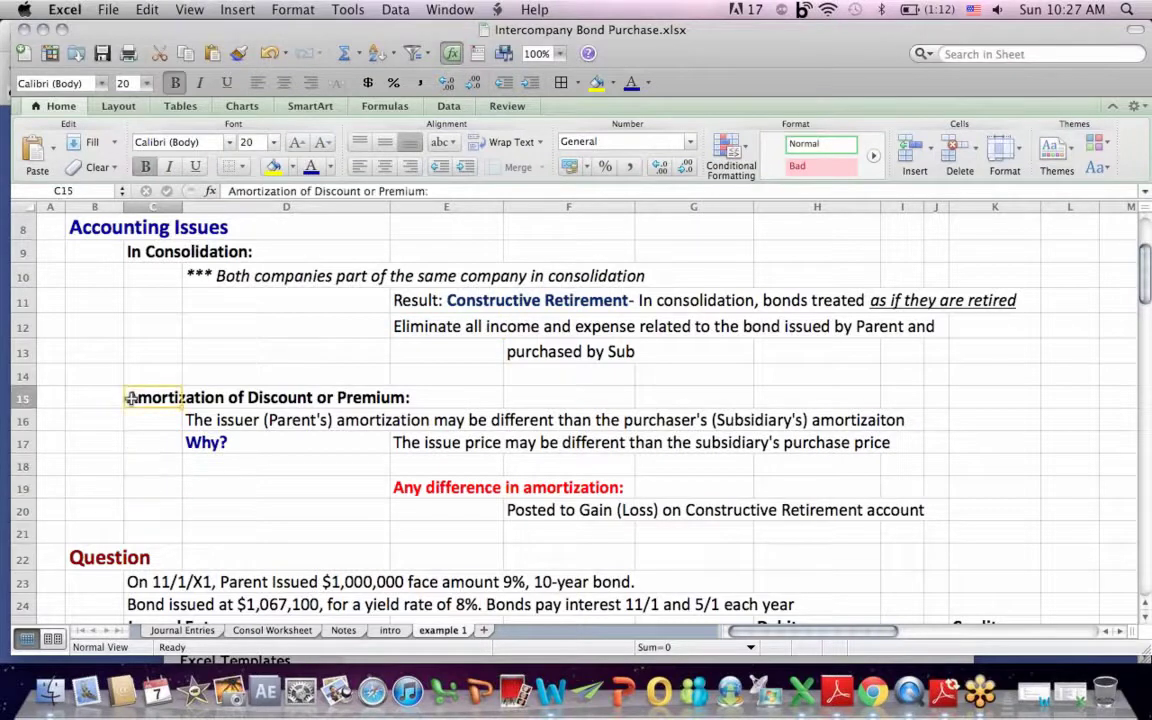
left_click(219, 420)
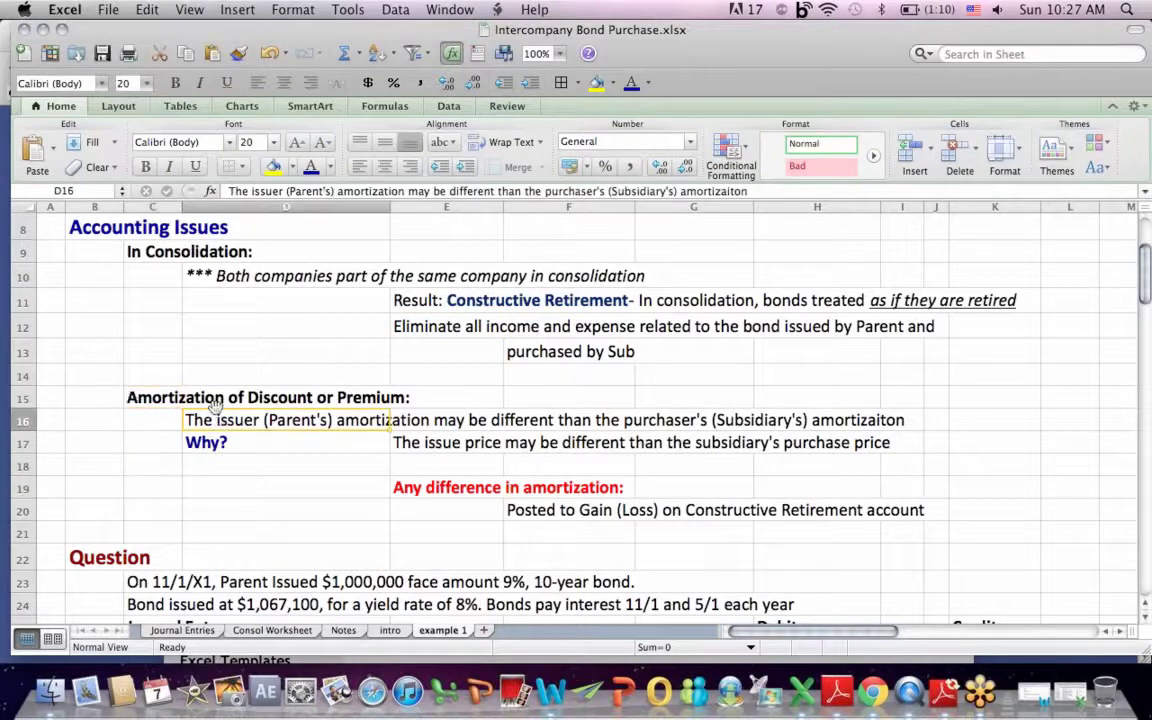
left_click(169, 399)
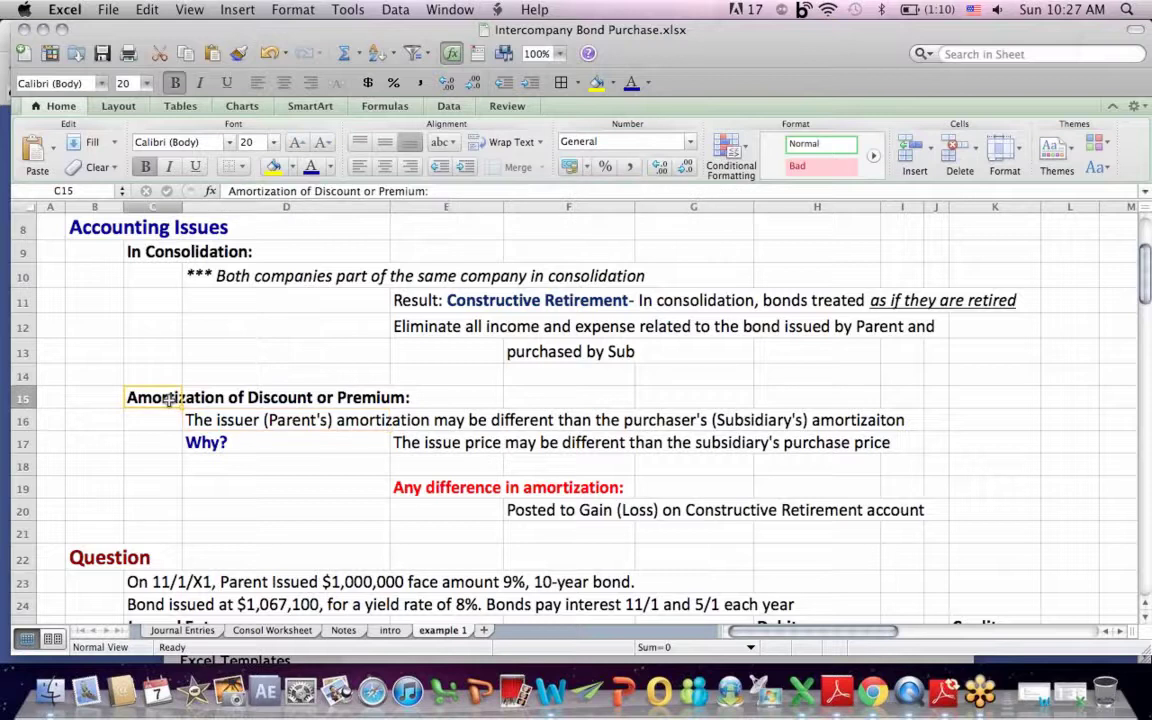
left_click(264, 421)
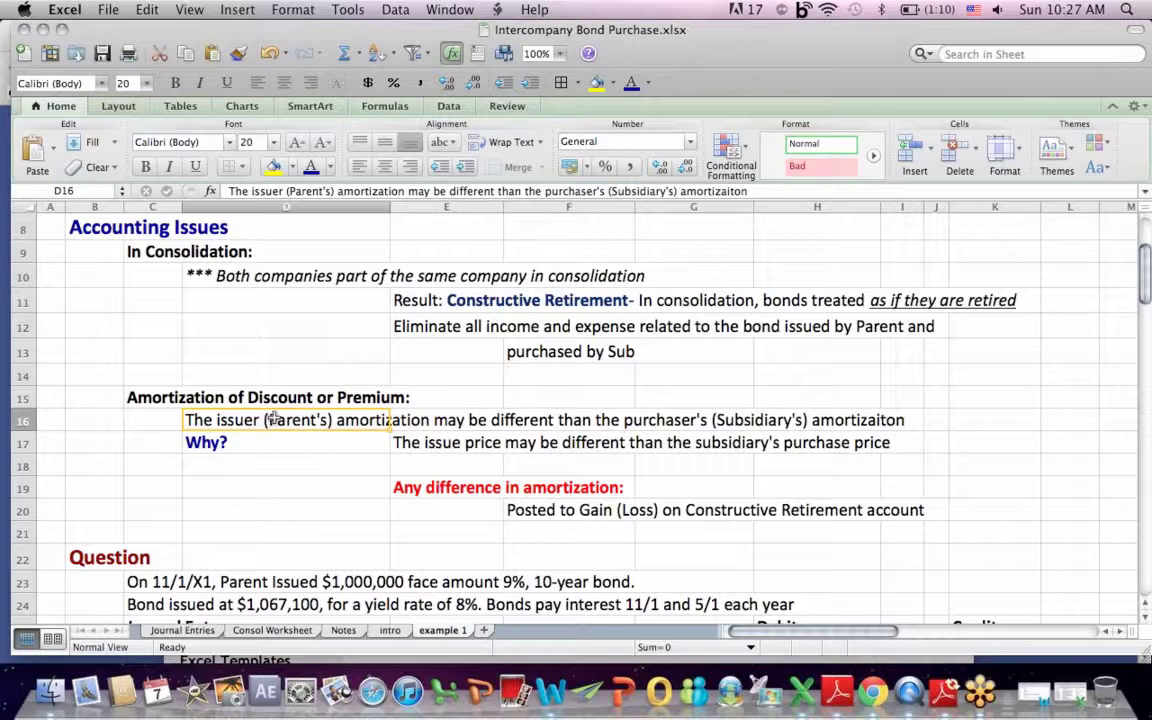
left_click(720, 422)
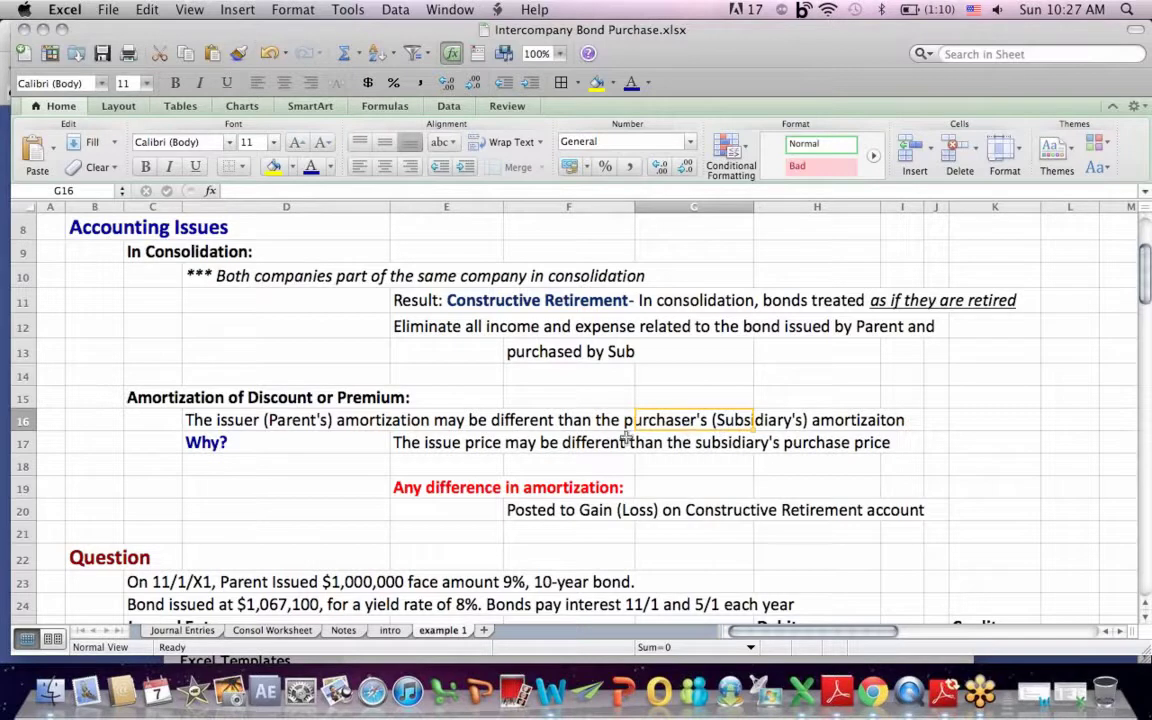
left_click(438, 444)
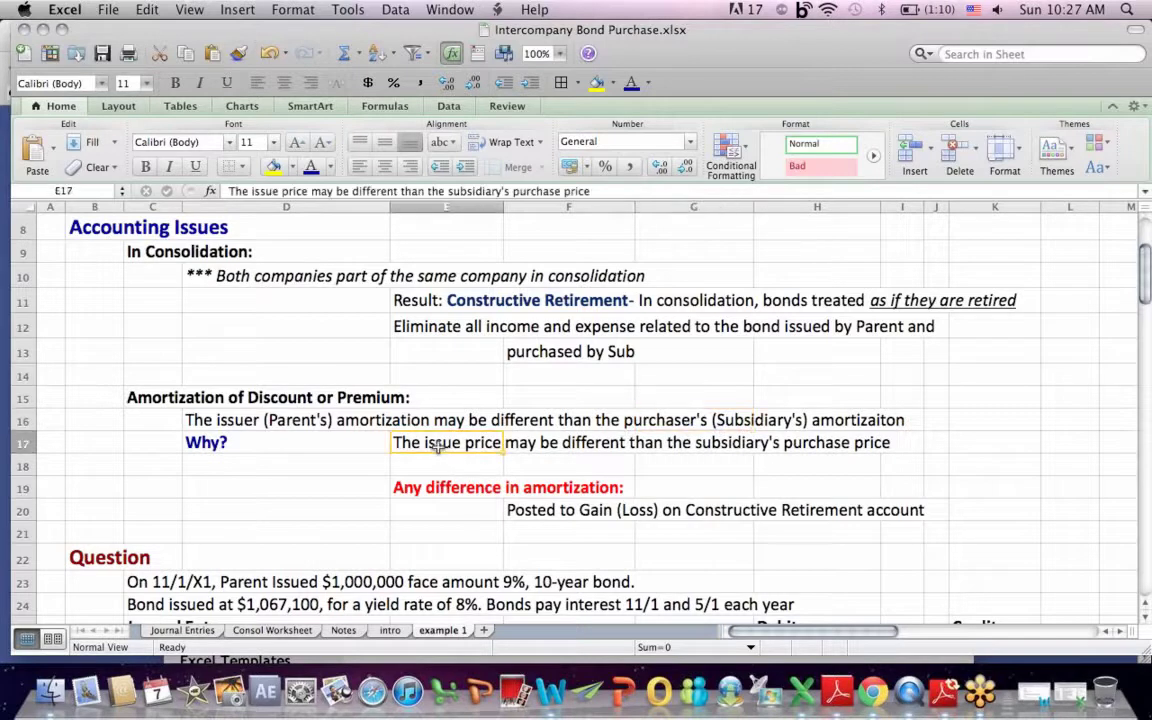
left_click(590, 443)
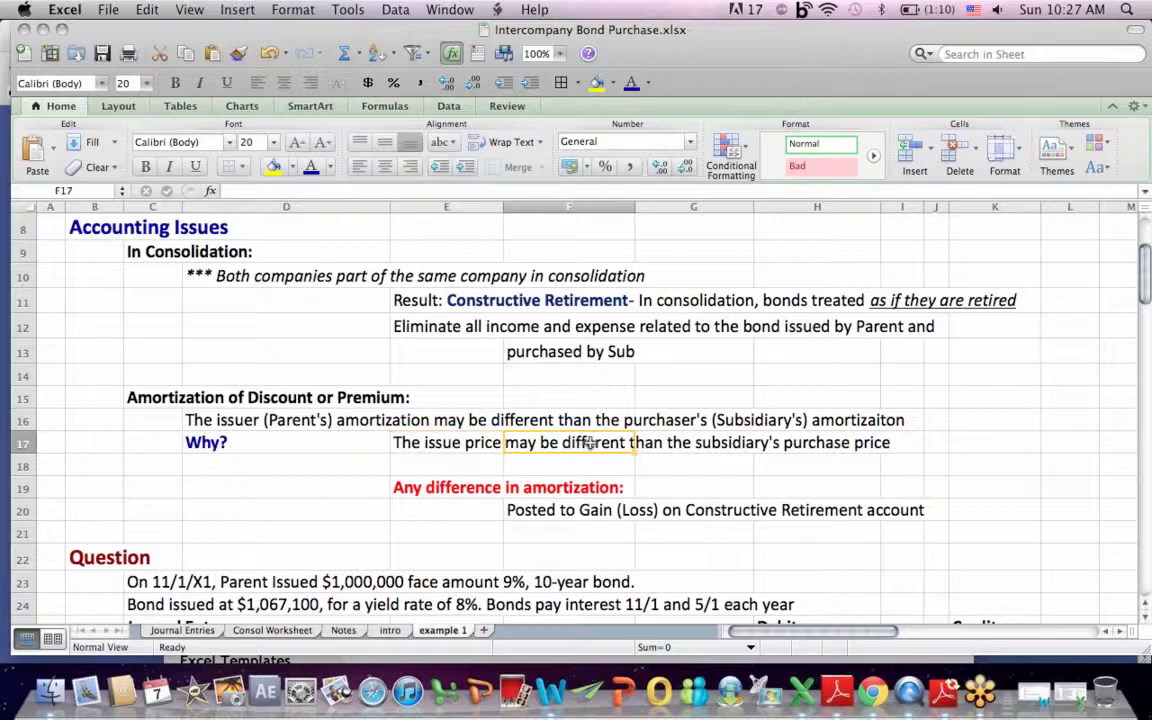
left_click(733, 442)
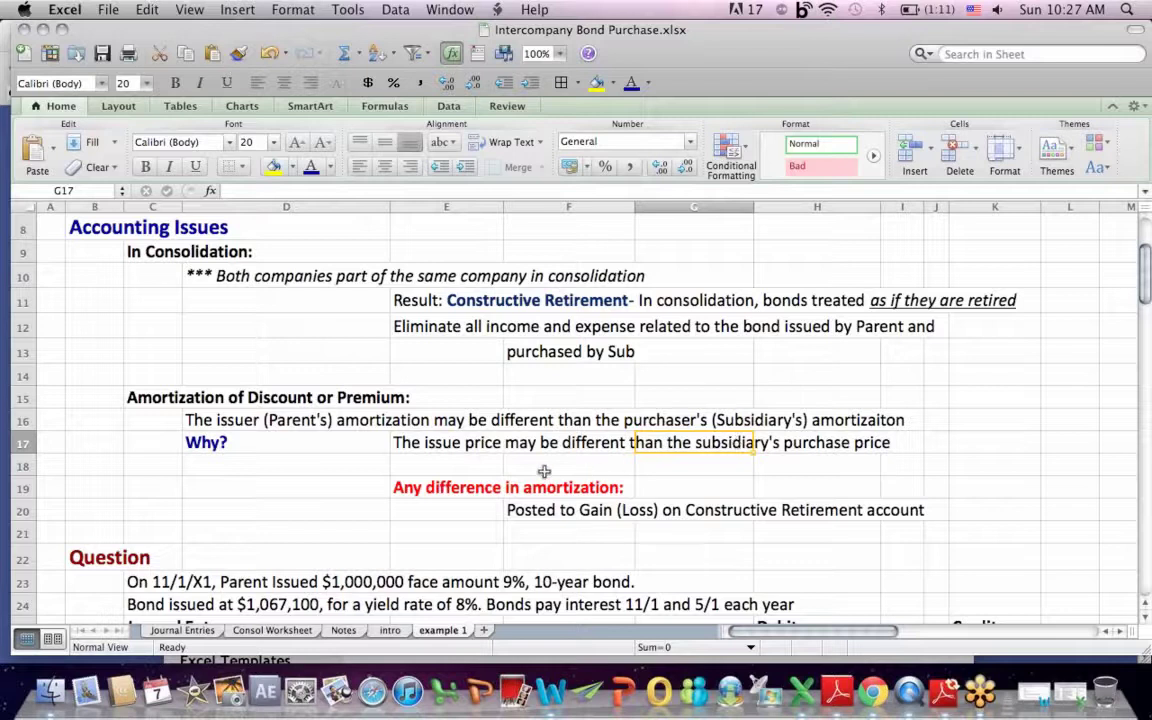
left_click_drag(443, 489, 916, 527)
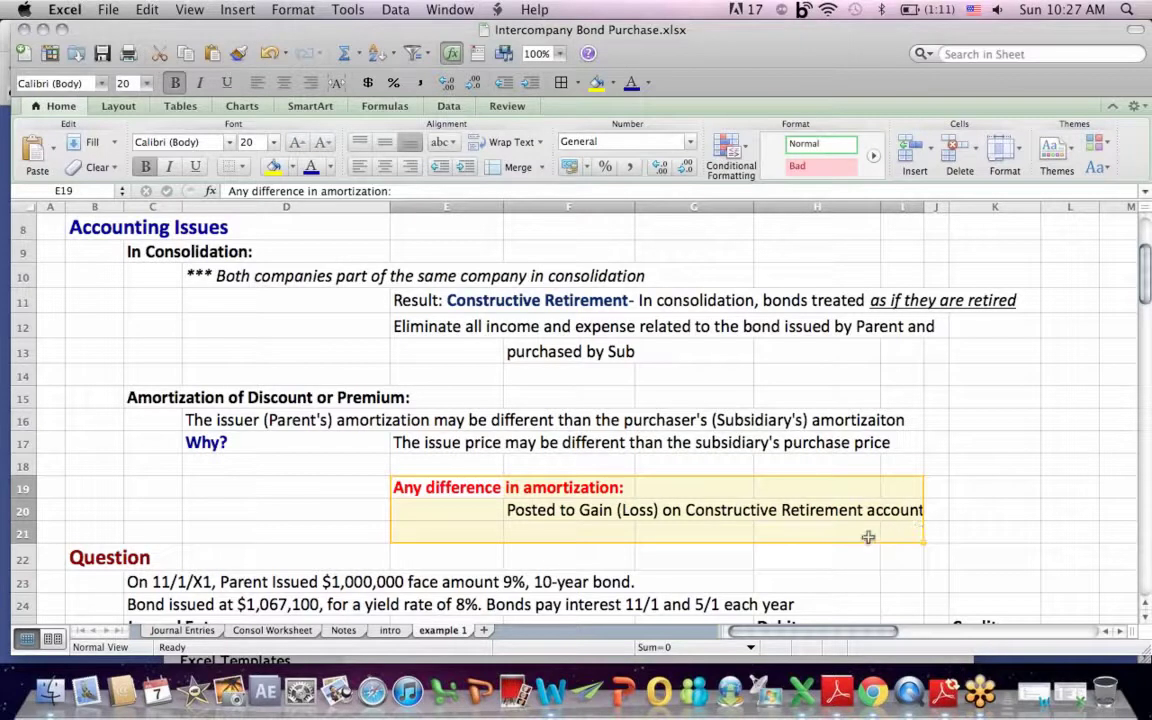
left_click(812, 551)
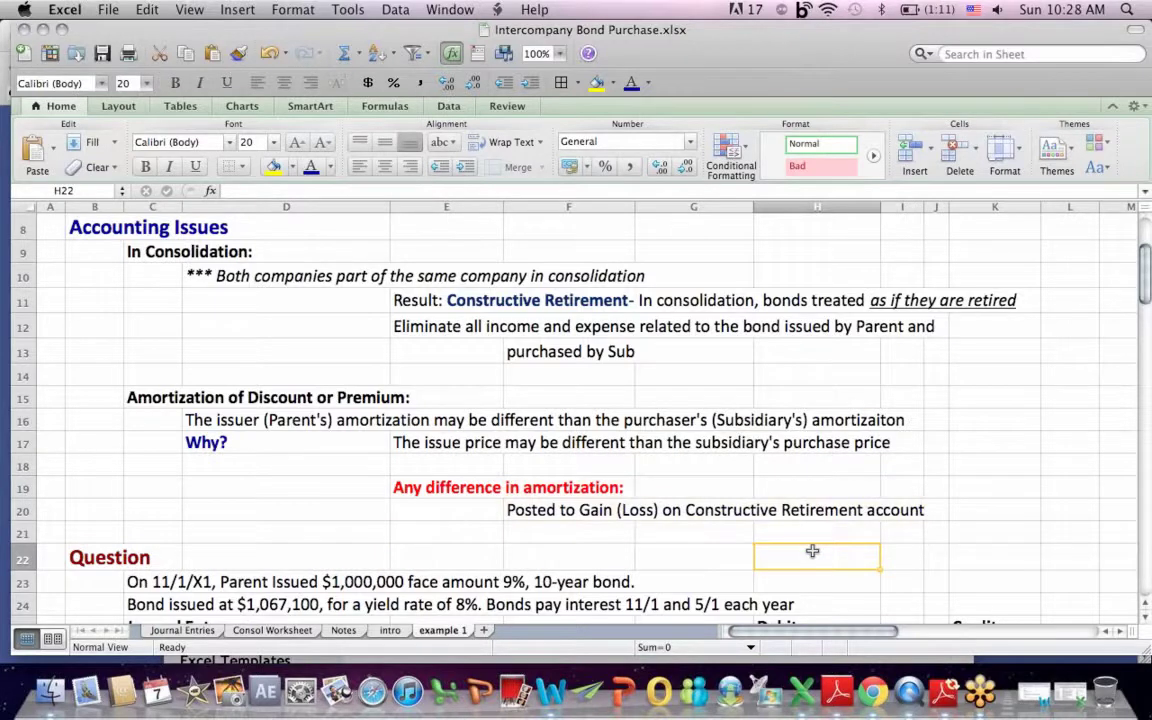
key("Down")
key("Down")
key("Down")
key("Down")
key("Down")
key("Down")
key("Down")
key("Down")
key("Down")
key("Down")
key("Down")
key("Down")
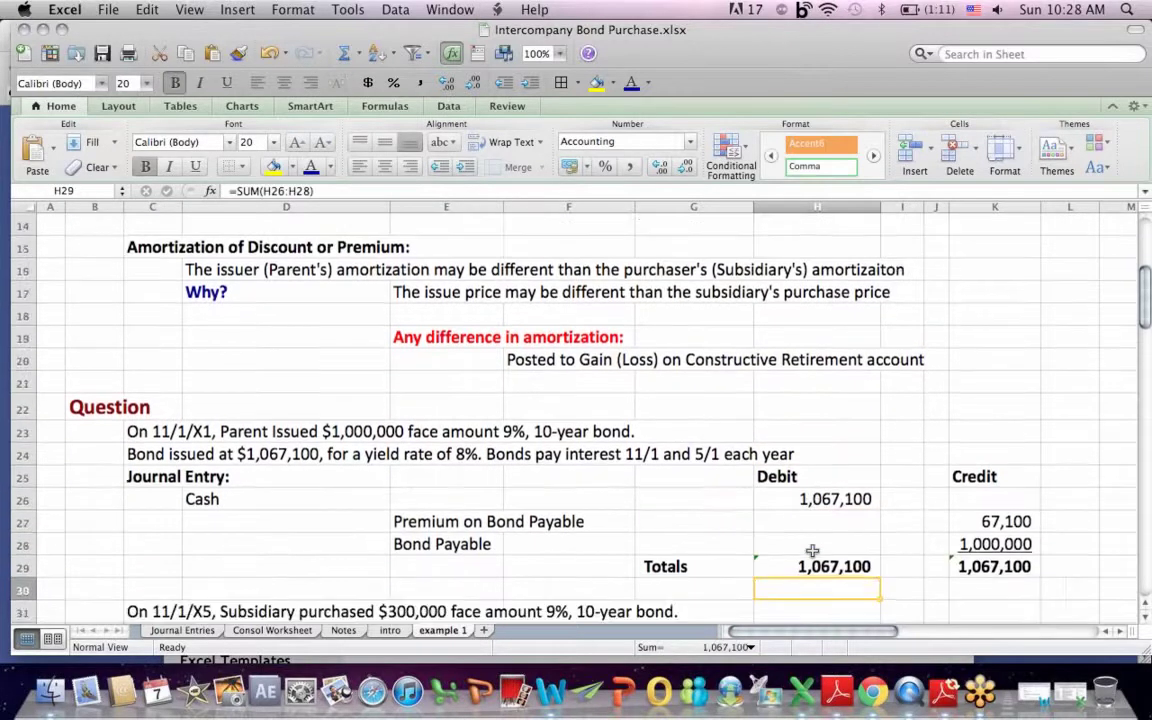
key("Down")
key("Down")
key("Down")
key("Down")
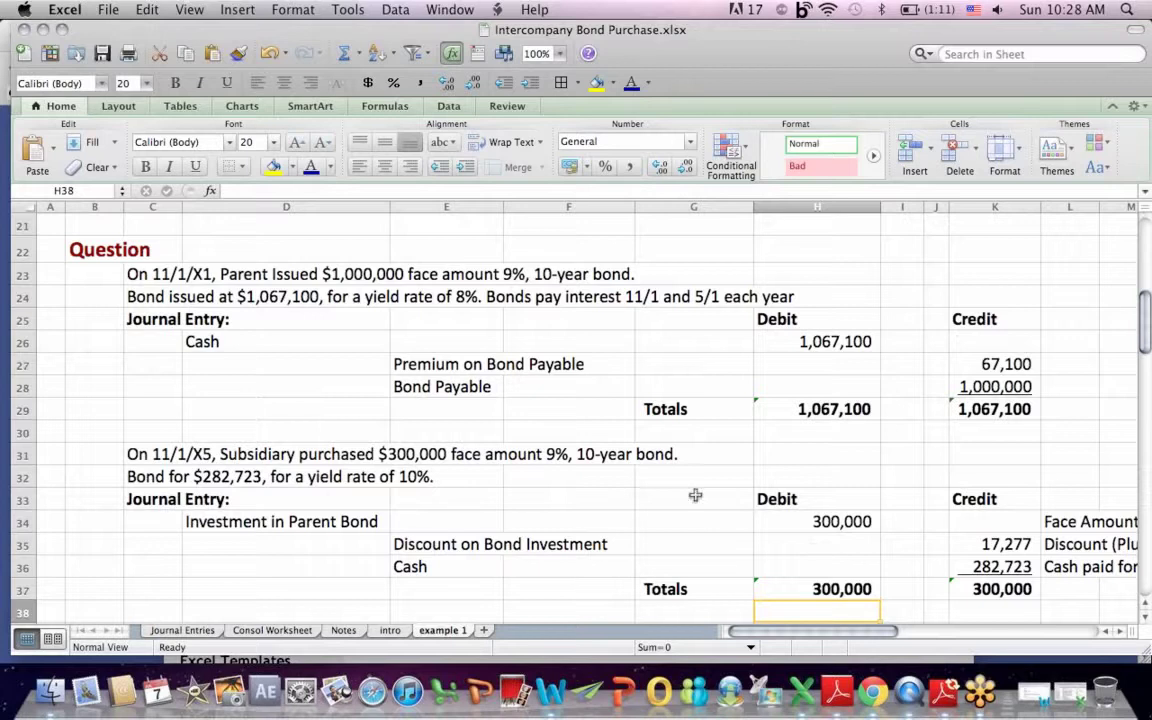
left_click(328, 275)
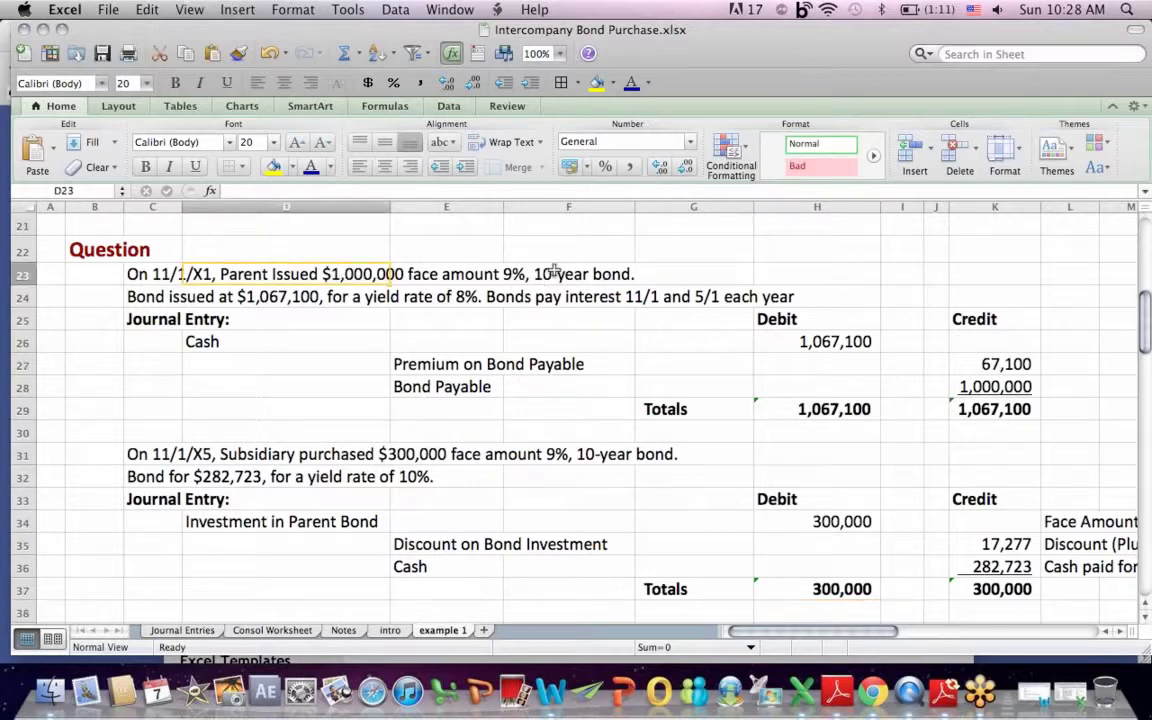
left_click(275, 297)
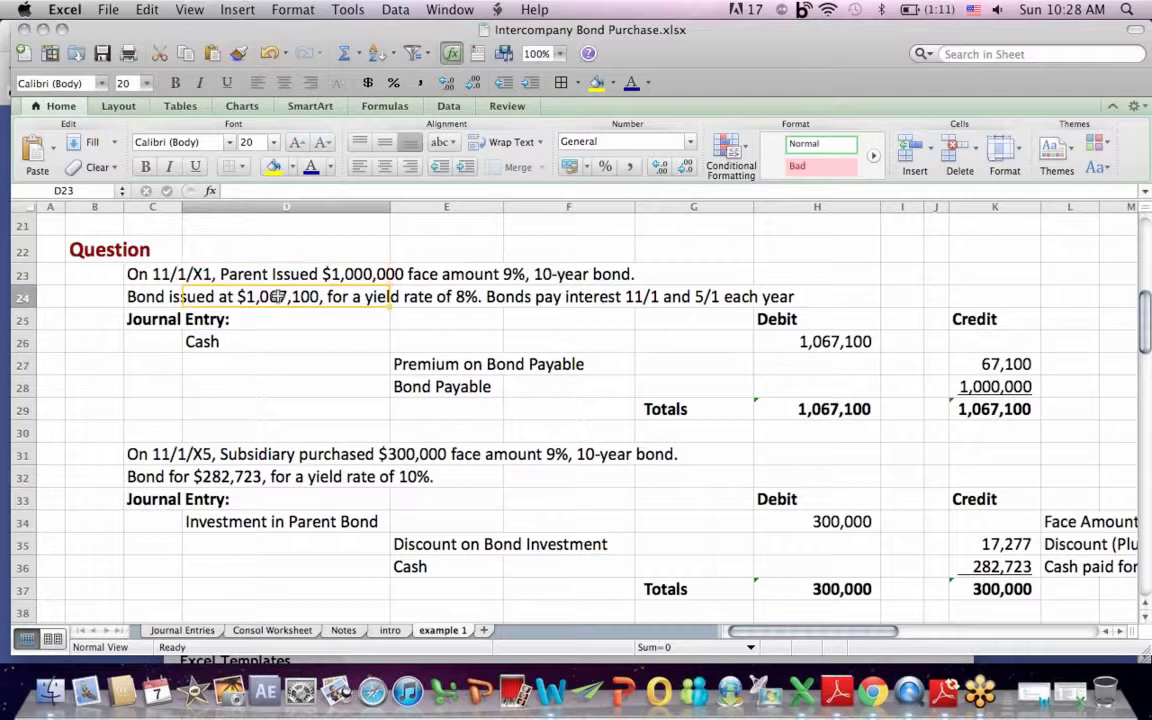
left_click(457, 293)
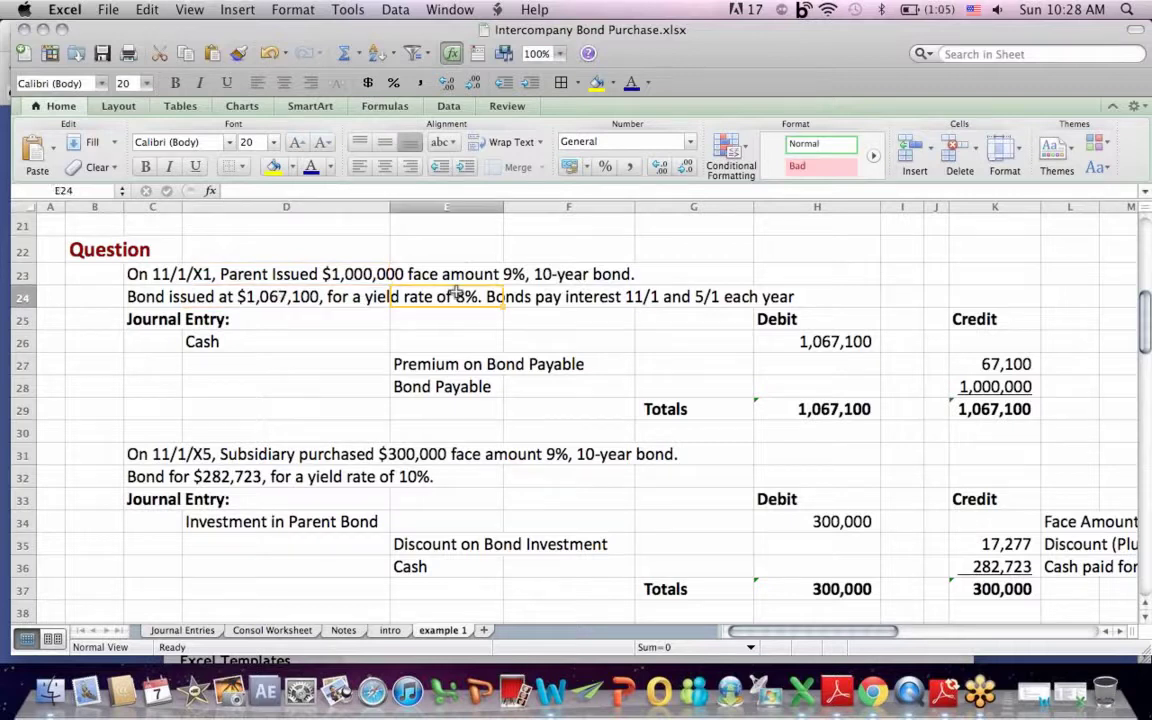
left_click(242, 292)
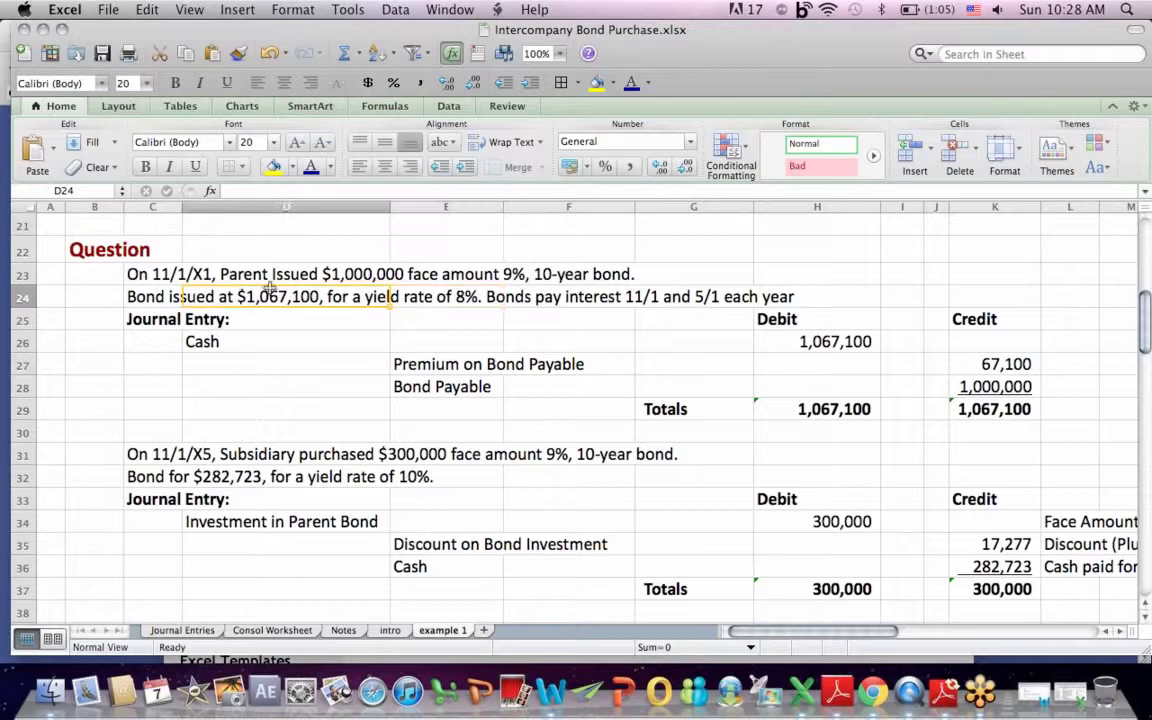
left_click(522, 268)
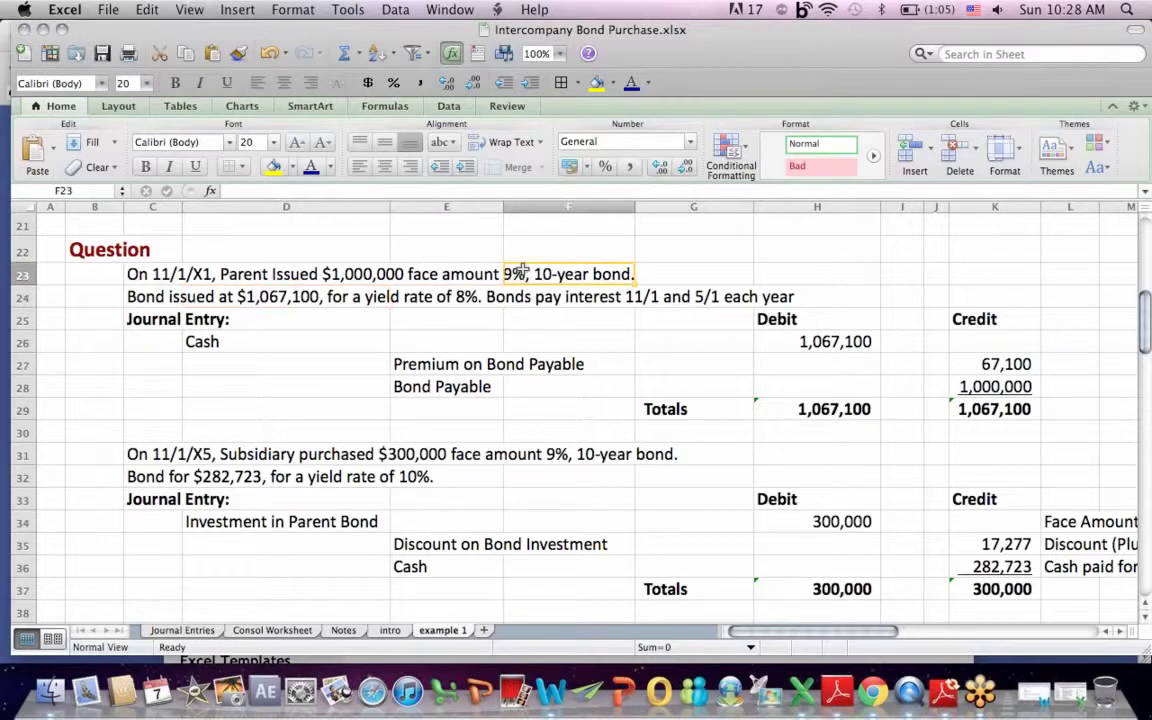
left_click(437, 300)
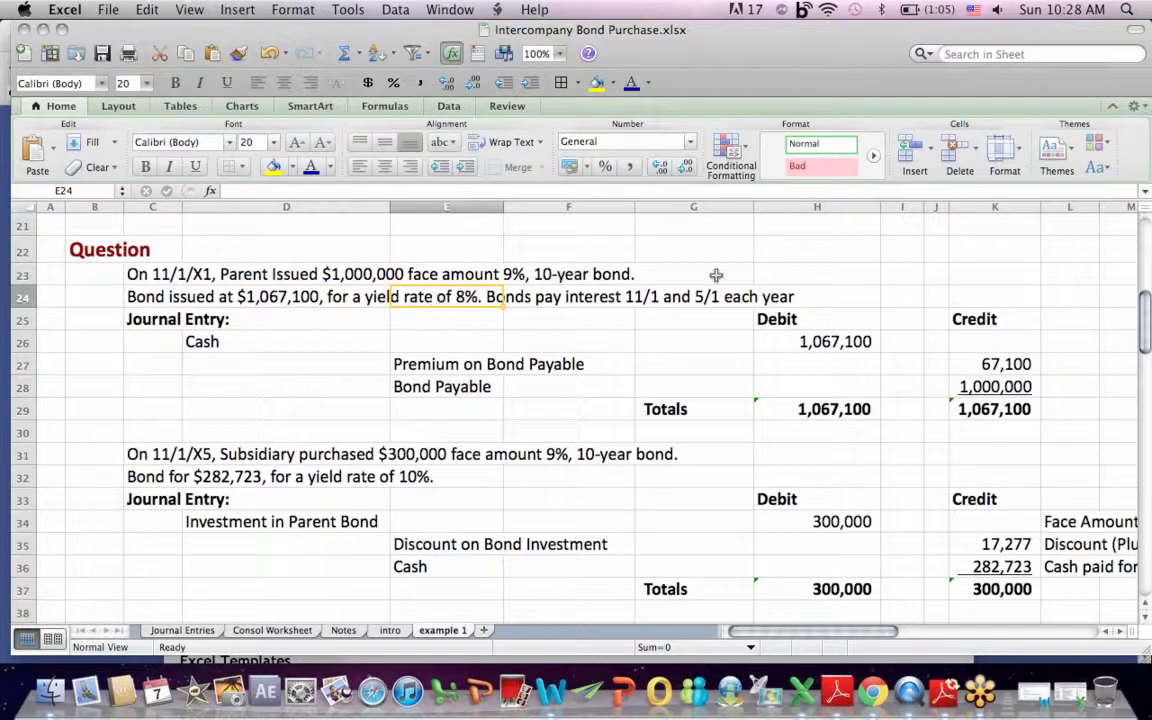
left_click(692, 297)
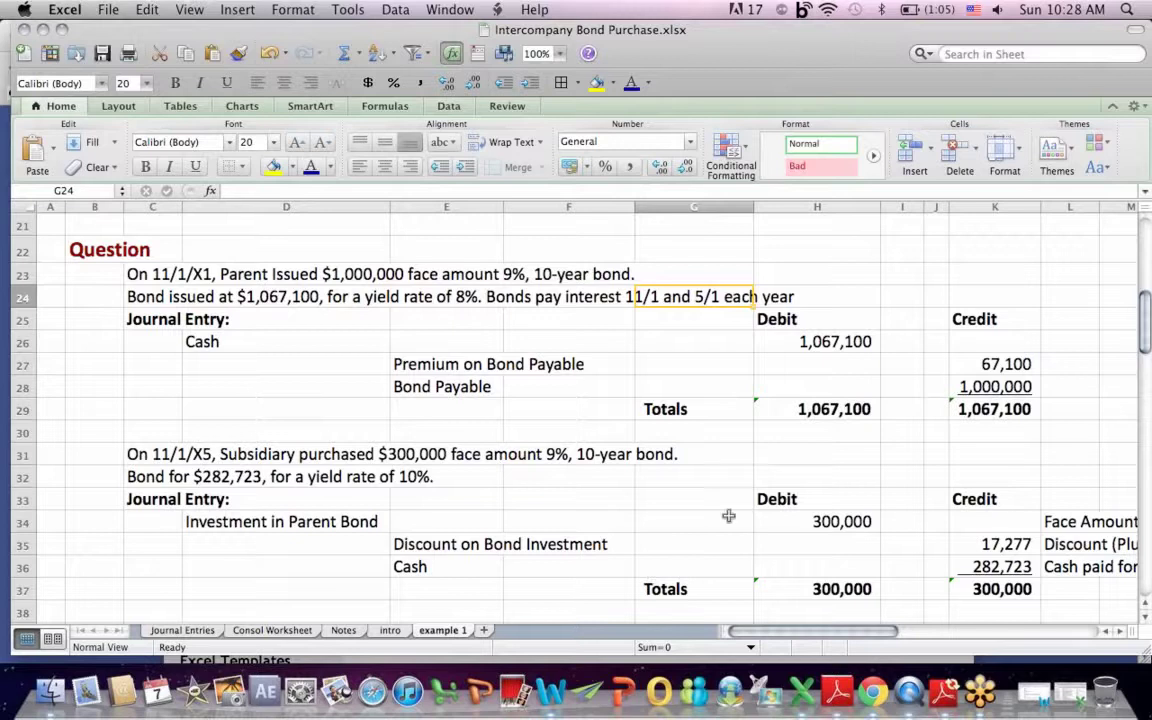
mouse_move(1147, 300)
left_mouse_down()
mouse_move(1147, 320)
mouse_move(1147, 308)
left_mouse_up()
left_click(233, 270)
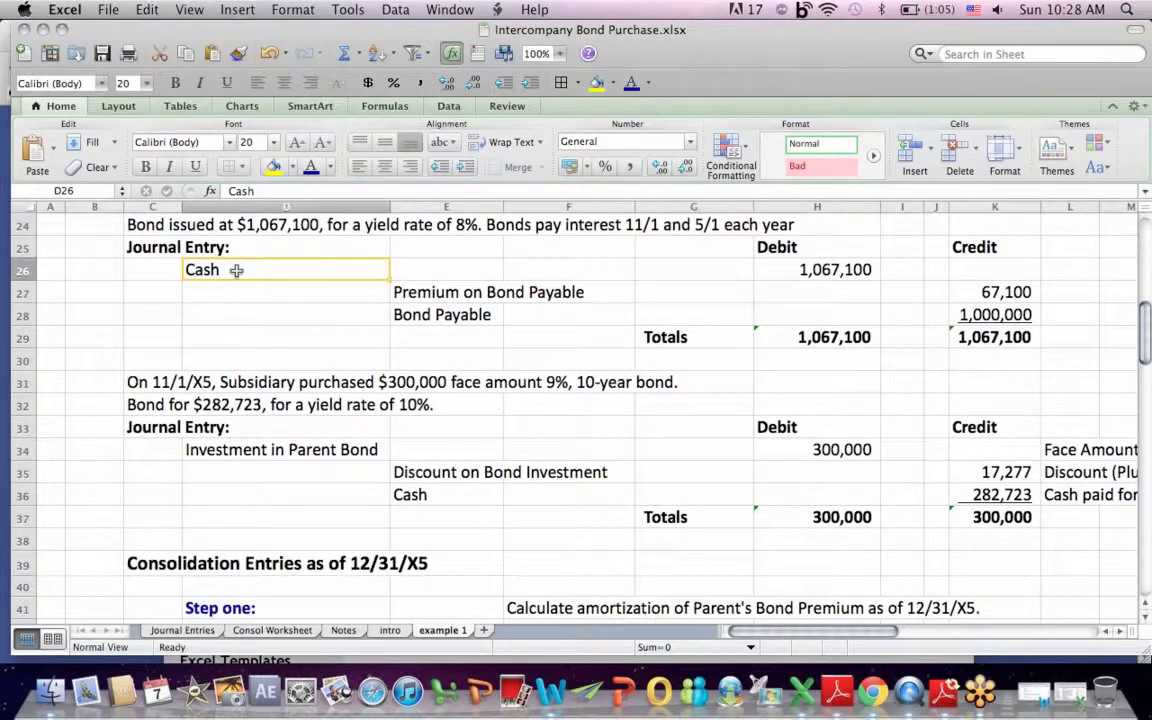
left_click(818, 269)
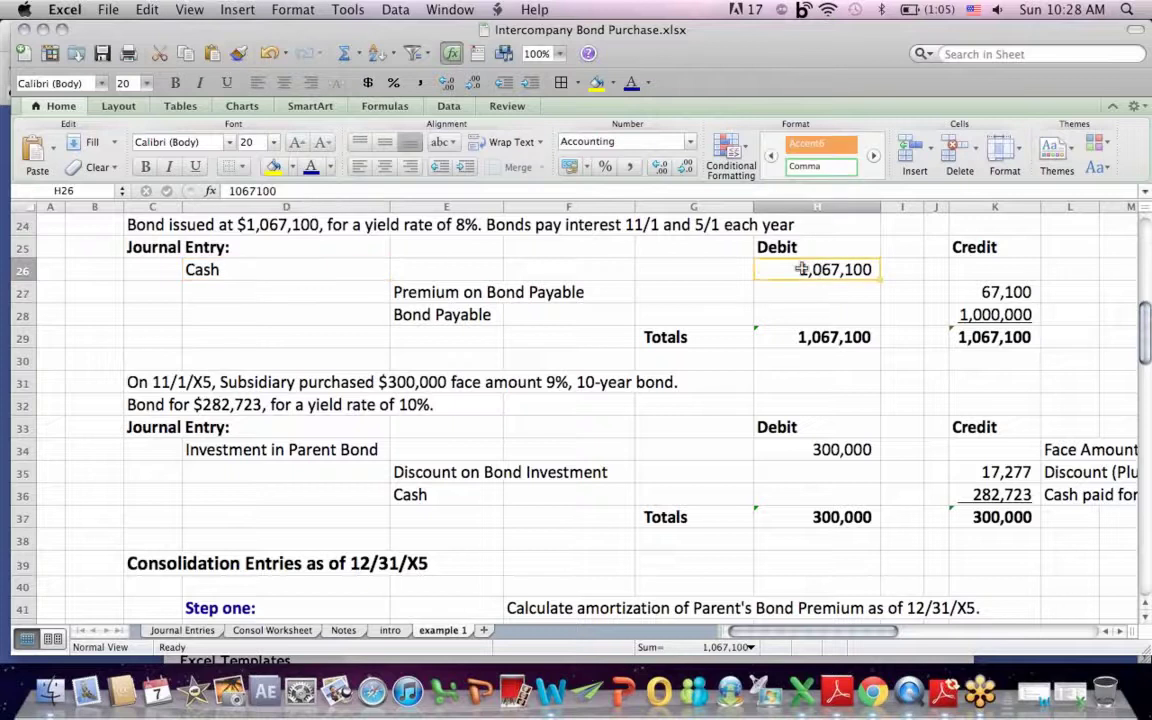
left_click_drag(458, 291, 823, 288)
left_click_drag(450, 312, 980, 314)
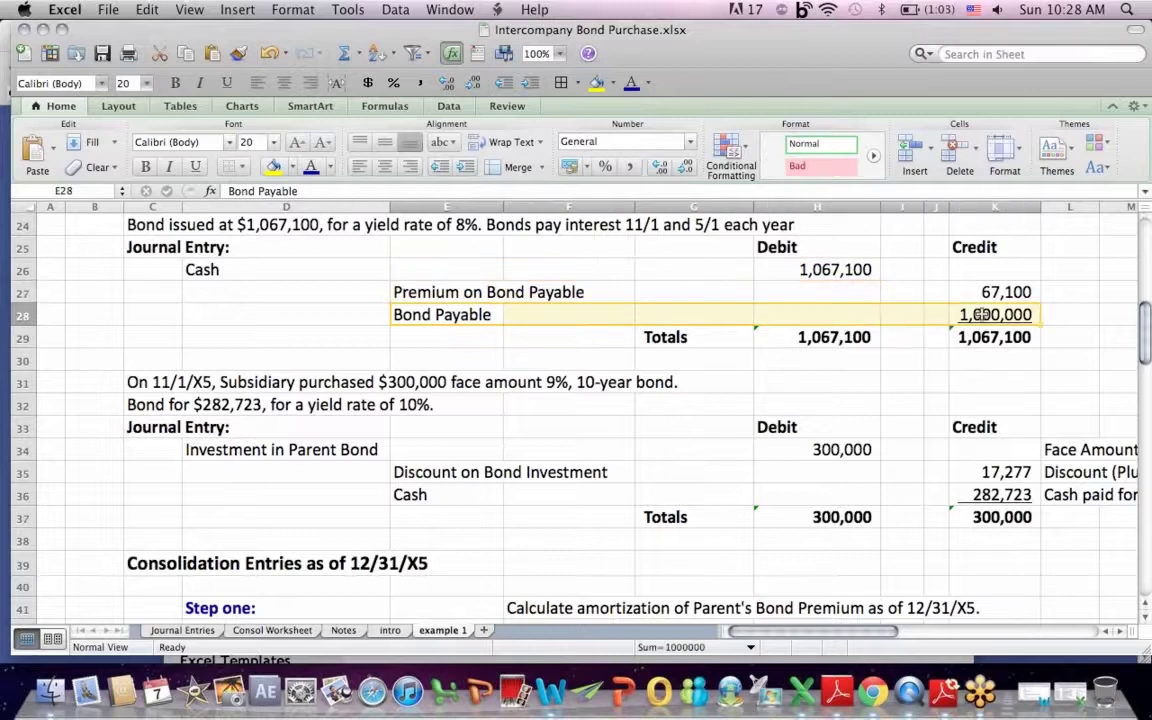
left_click(829, 267)
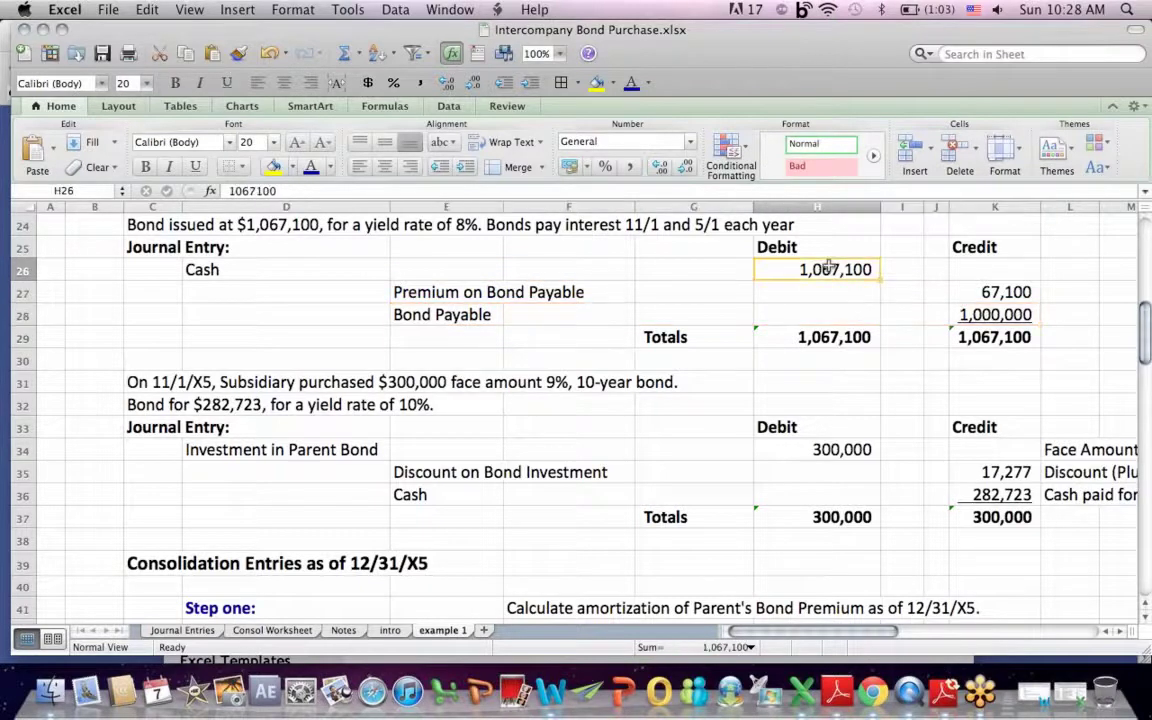
left_click(961, 310)
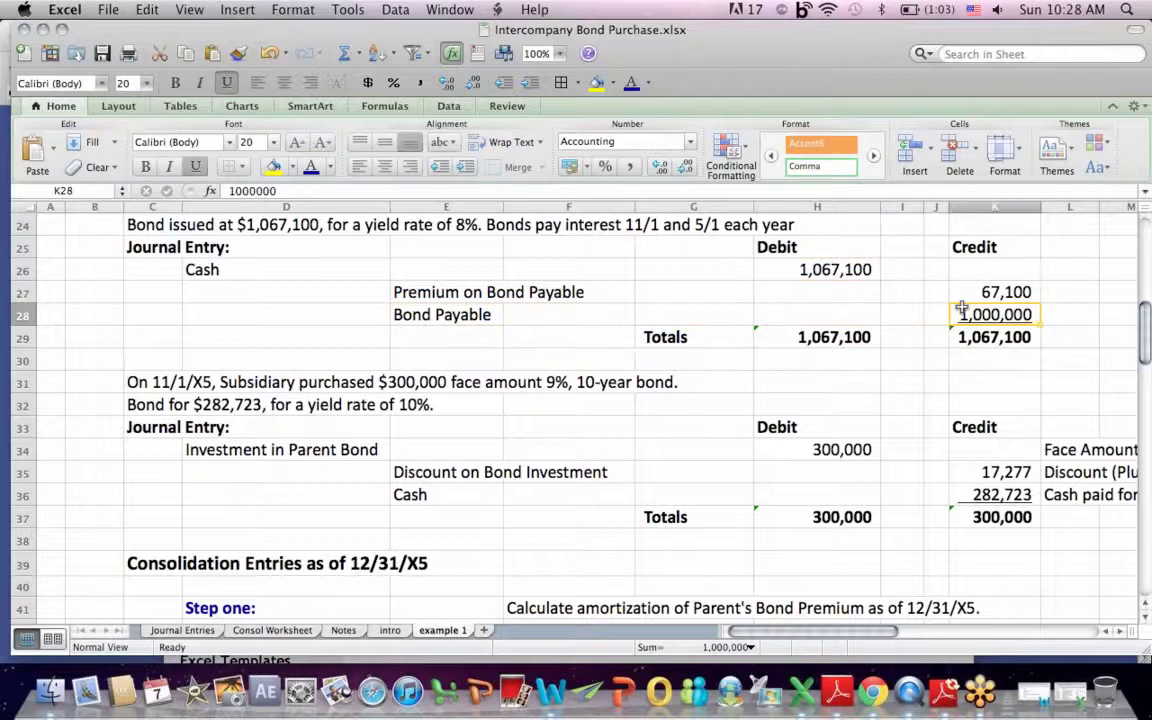
left_click(973, 291)
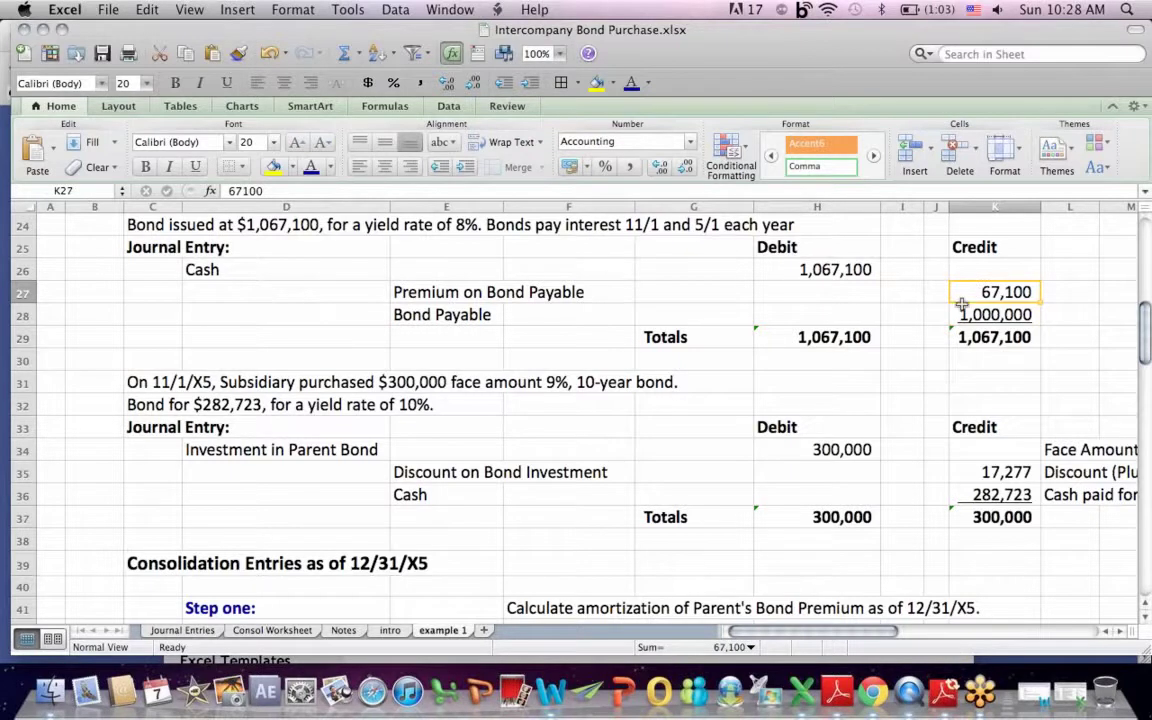
left_click(316, 405)
key("Down")
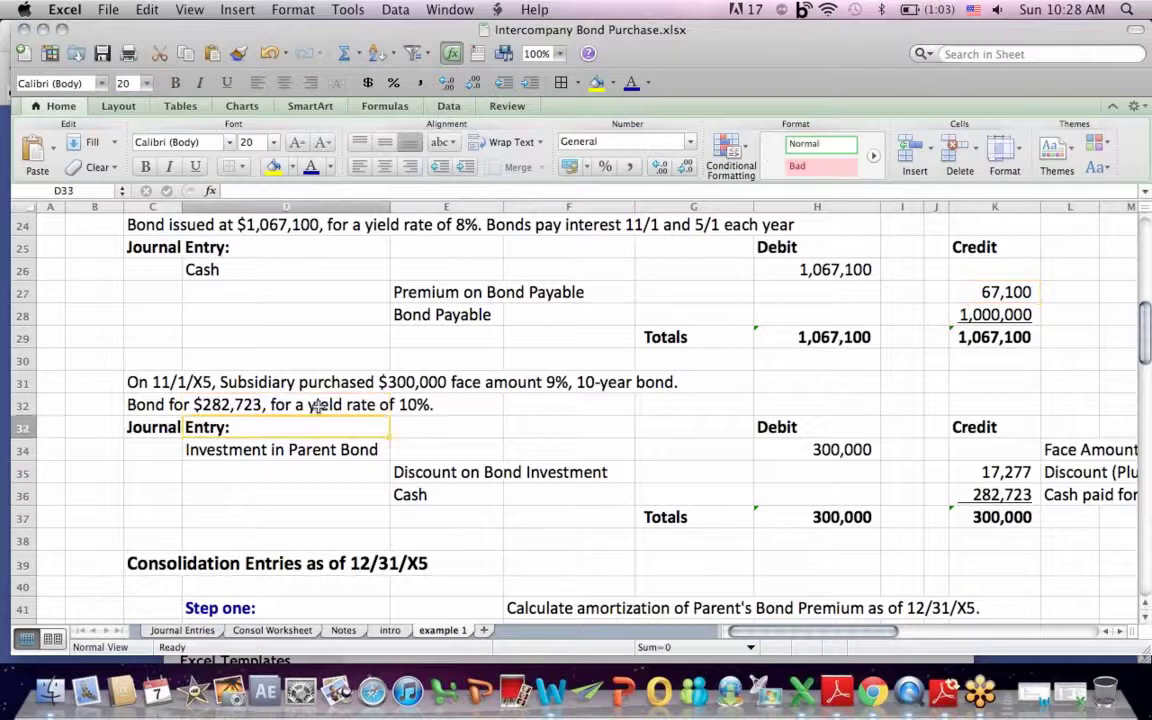
key("Down")
key("Down")
key("Down")
key("Down")
key("Down")
key("Down")
key("Down")
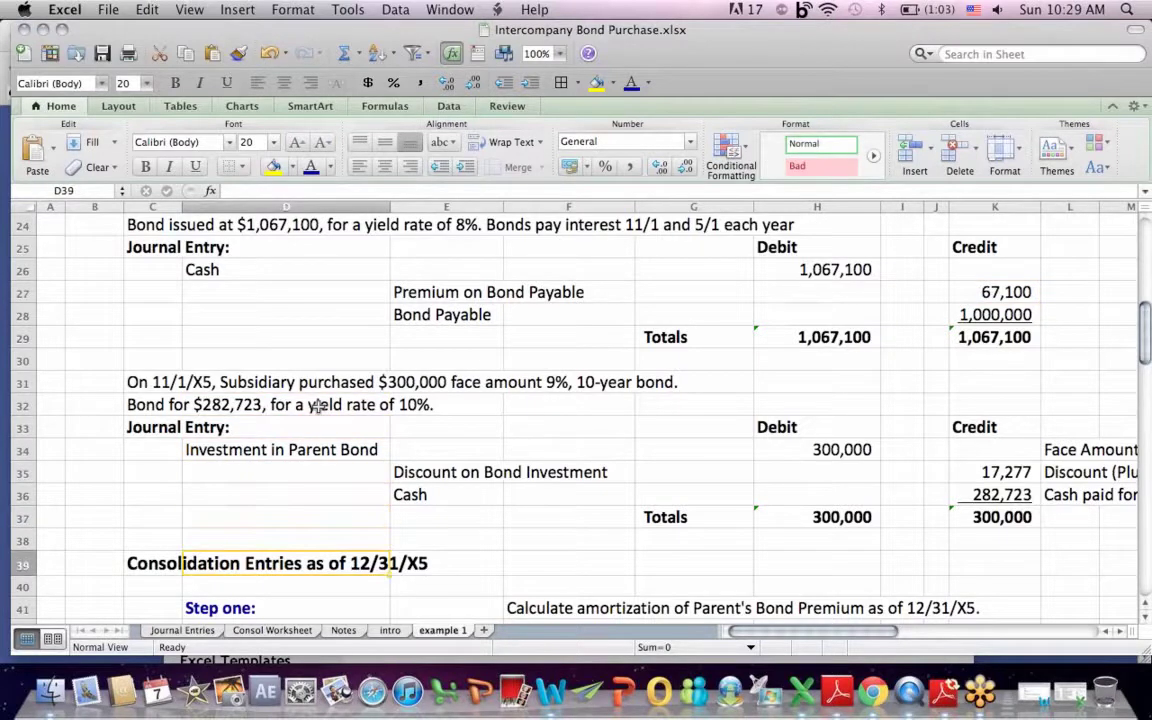
Step: Walk through Sub's 11/1/X5 purchase of $300,000 face, 9% 10-year bonds for $282,723 at 10% yield
key("Down")
key("Down")
key("Down")
key("Down")
key("Down")
key("Down")
key("Down")
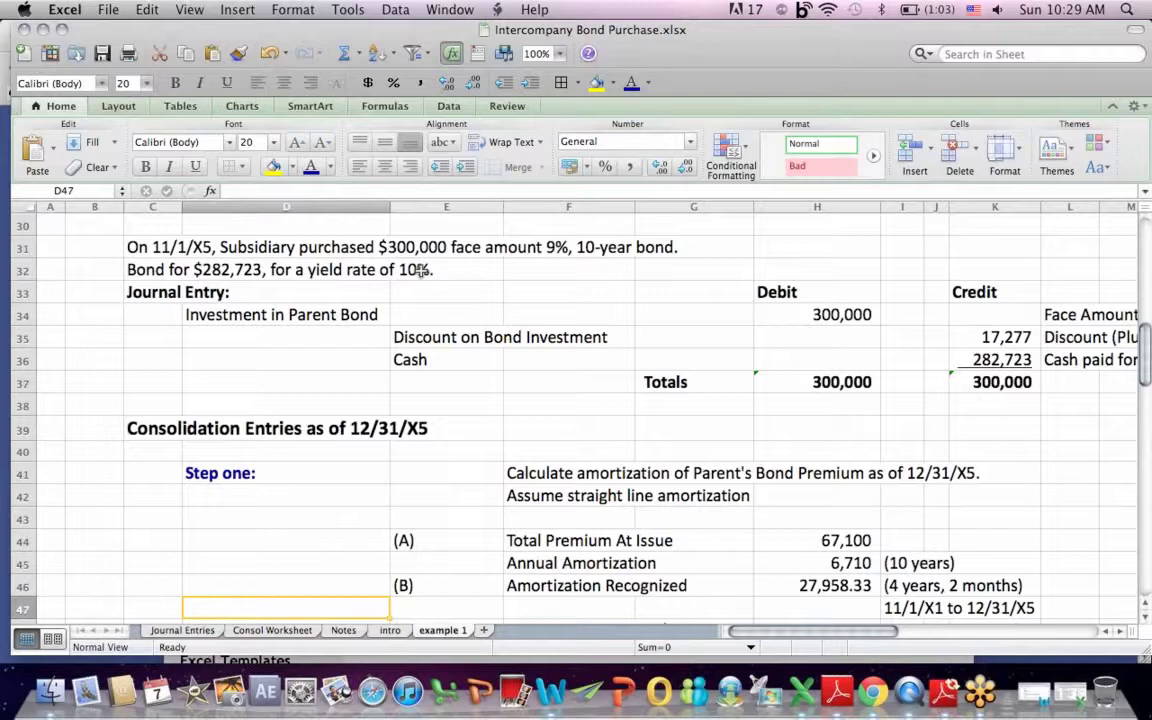
left_click(160, 244)
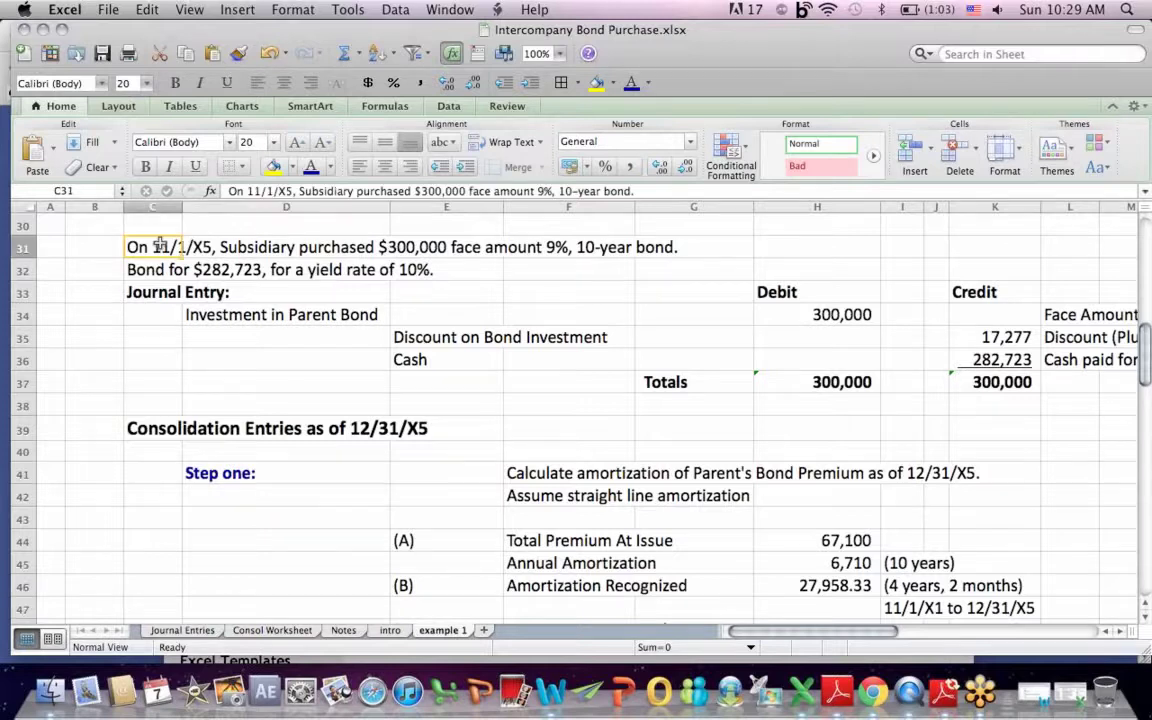
left_click(440, 247)
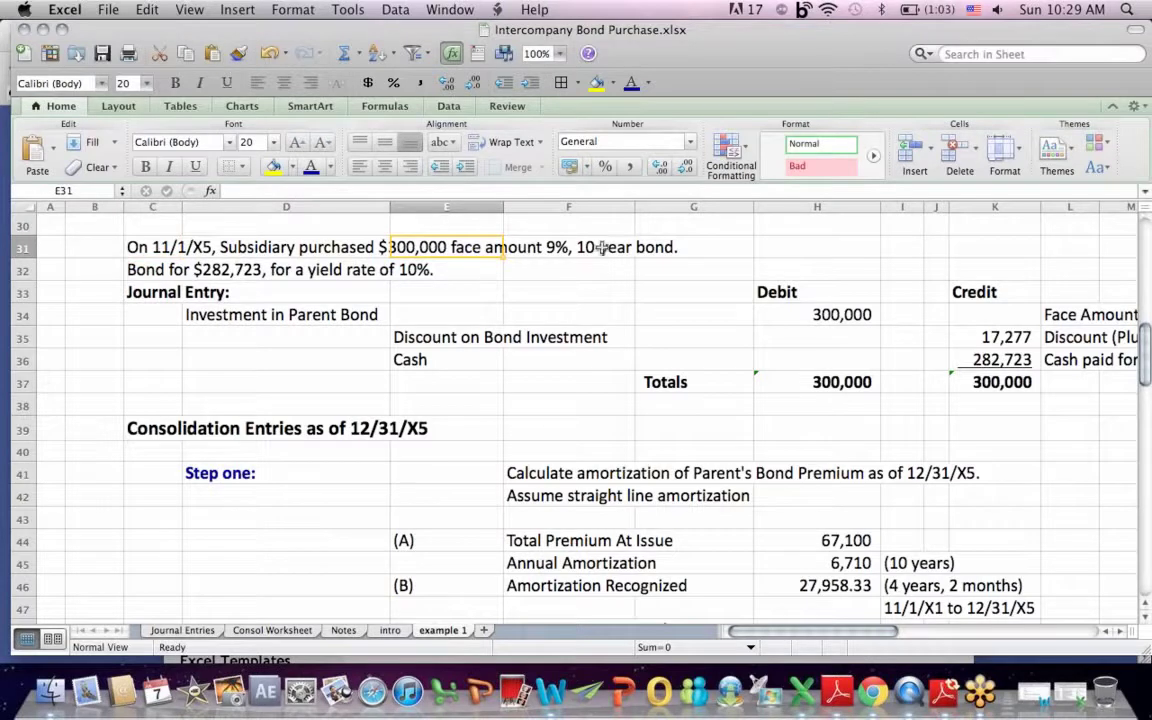
left_click(175, 269)
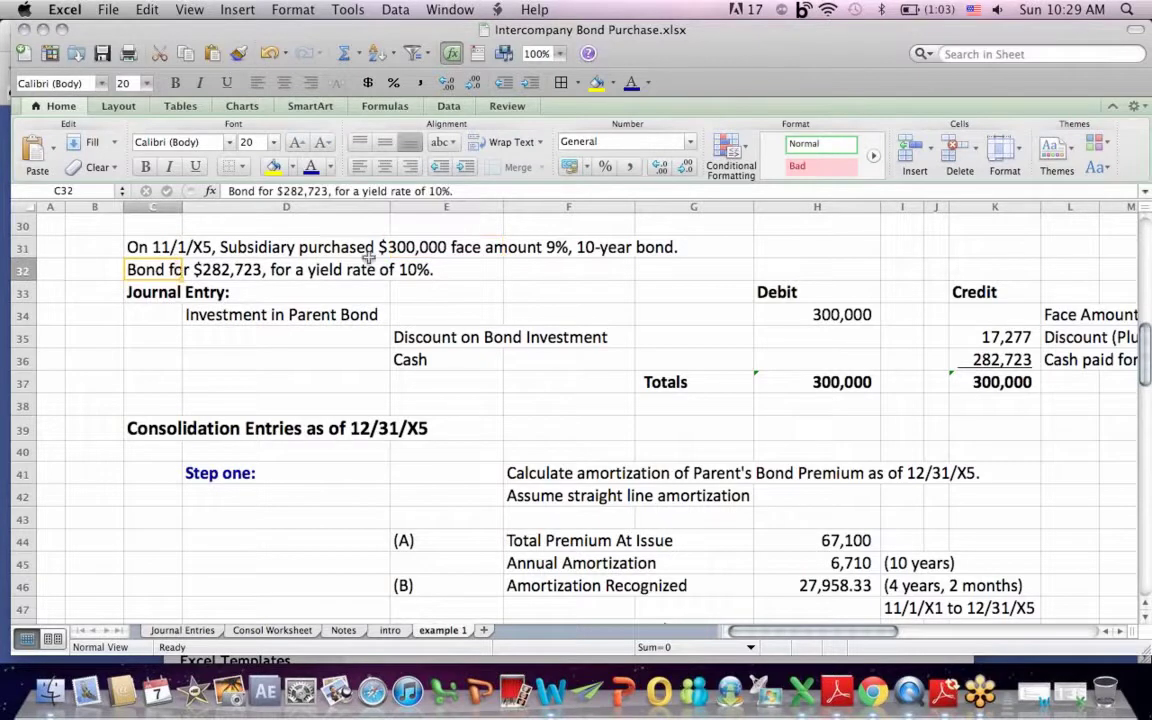
left_click(424, 247)
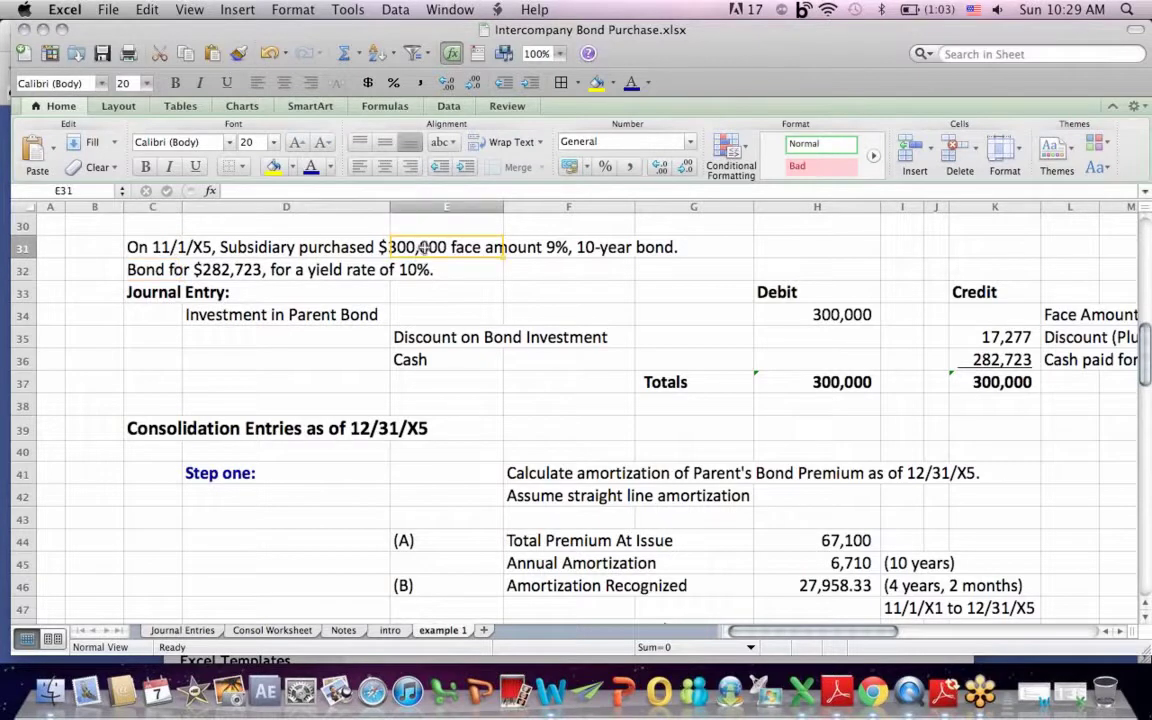
left_click(239, 271)
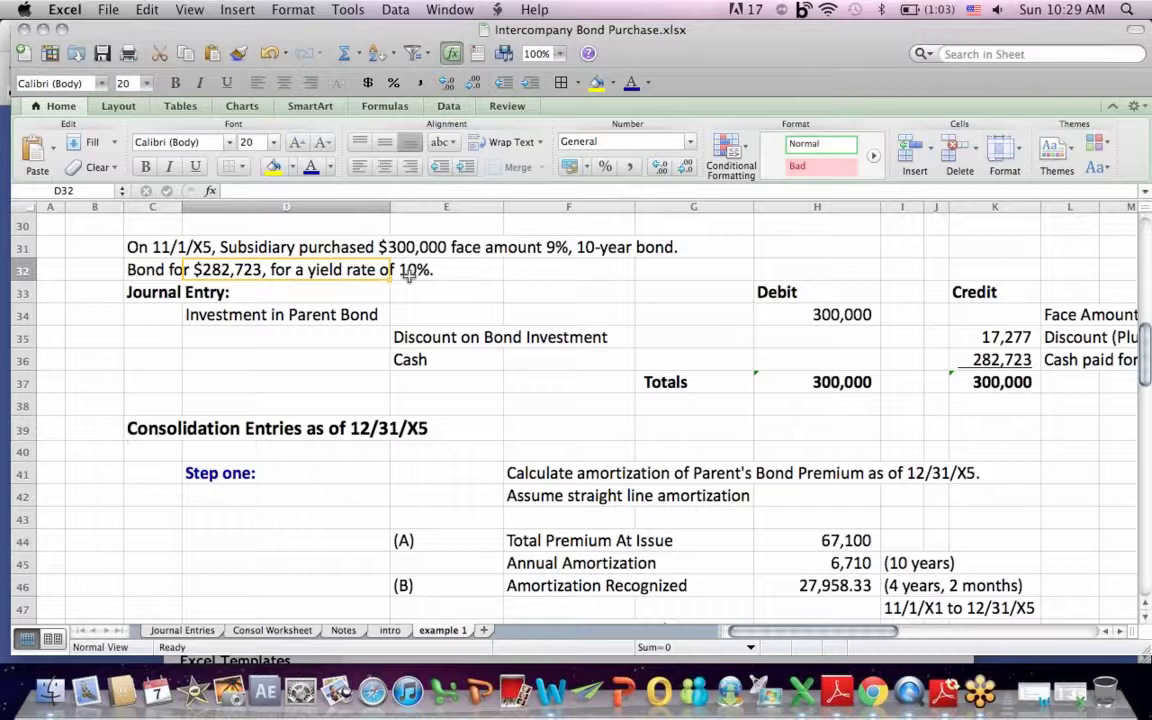
left_click(533, 244)
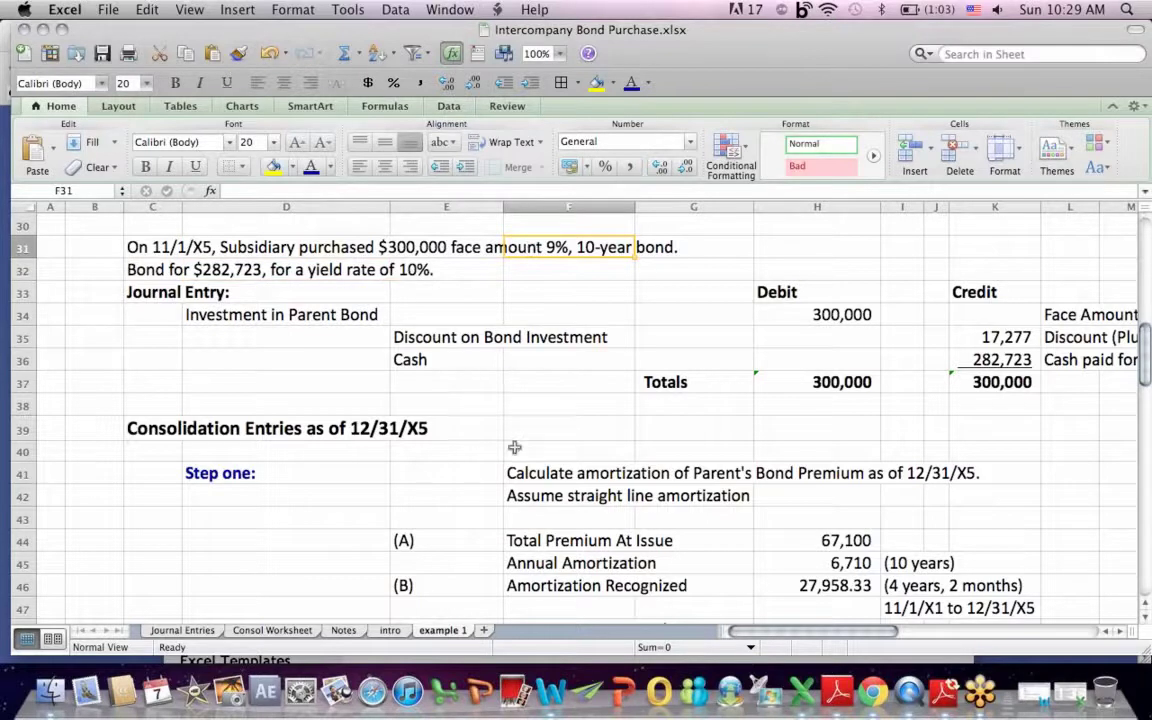
Step: Review the purchase entry: 300,000 investment debit, 282,723 cash credit, 17,277 discount credit
key("Down")
key("Down")
key("Down")
key("Down")
key("Down")
key("Down")
key("Down")
key("Down")
key("Down")
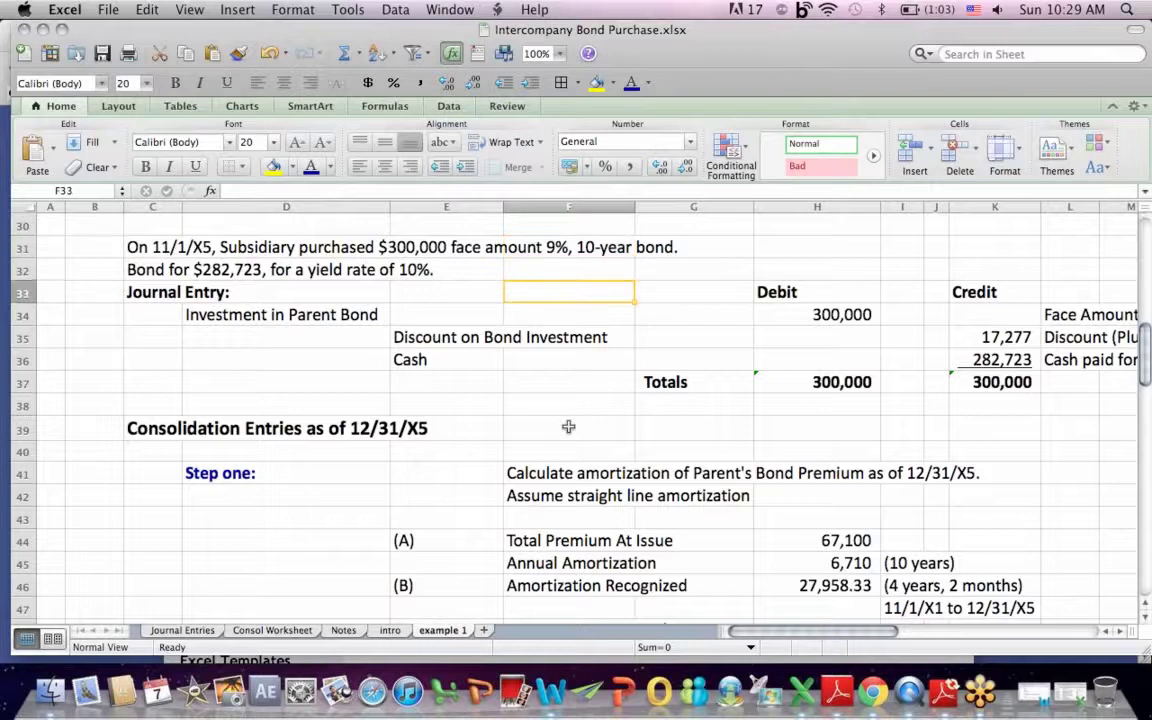
key("Down")
key("Down")
key("Down")
key("Down")
key("Down")
key("Down")
key("Down")
key("Down")
key("Down")
key("Down")
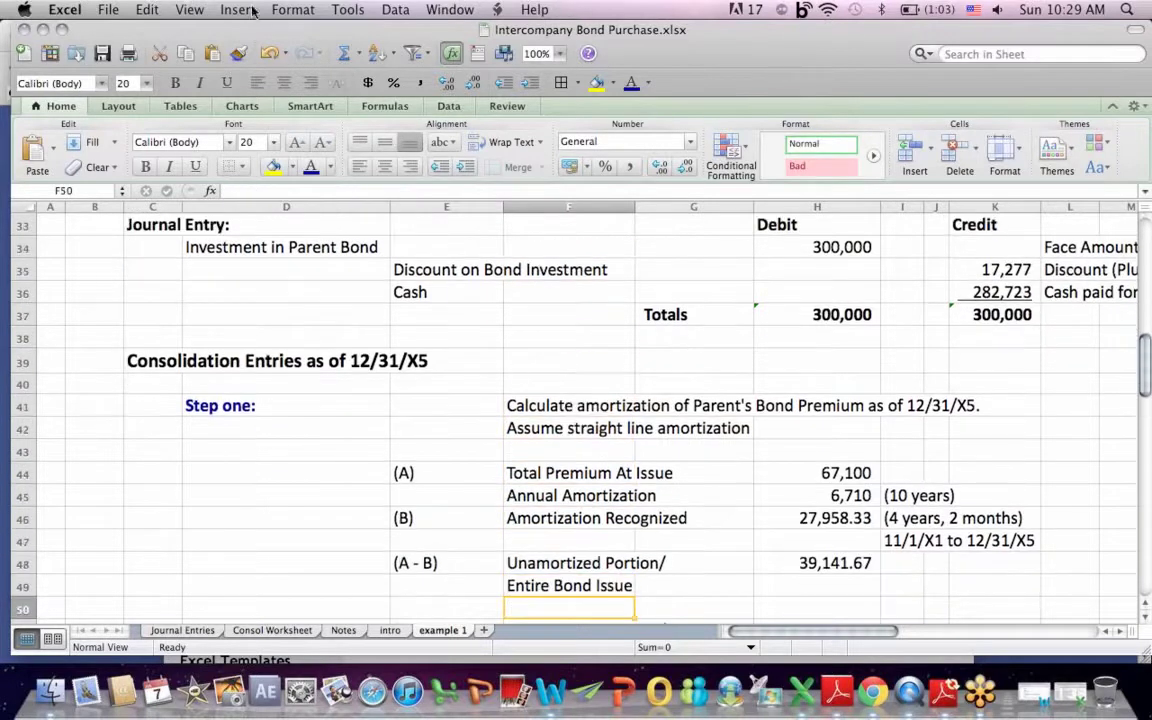
left_click(220, 240)
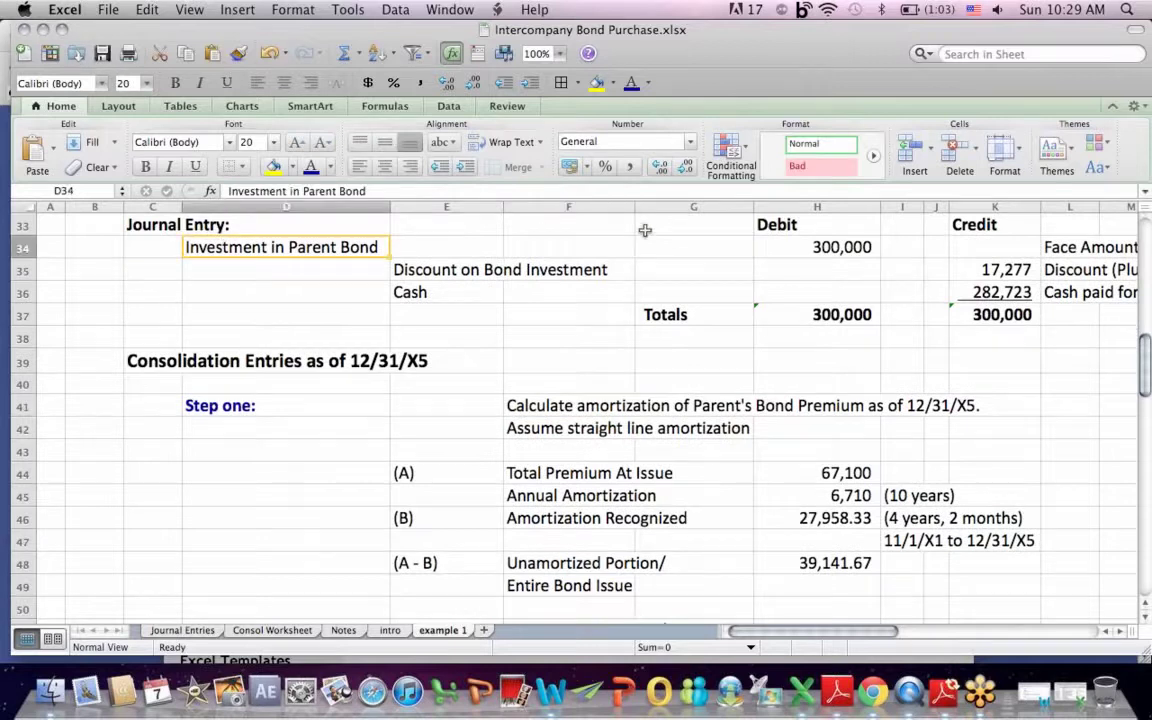
left_click(765, 248)
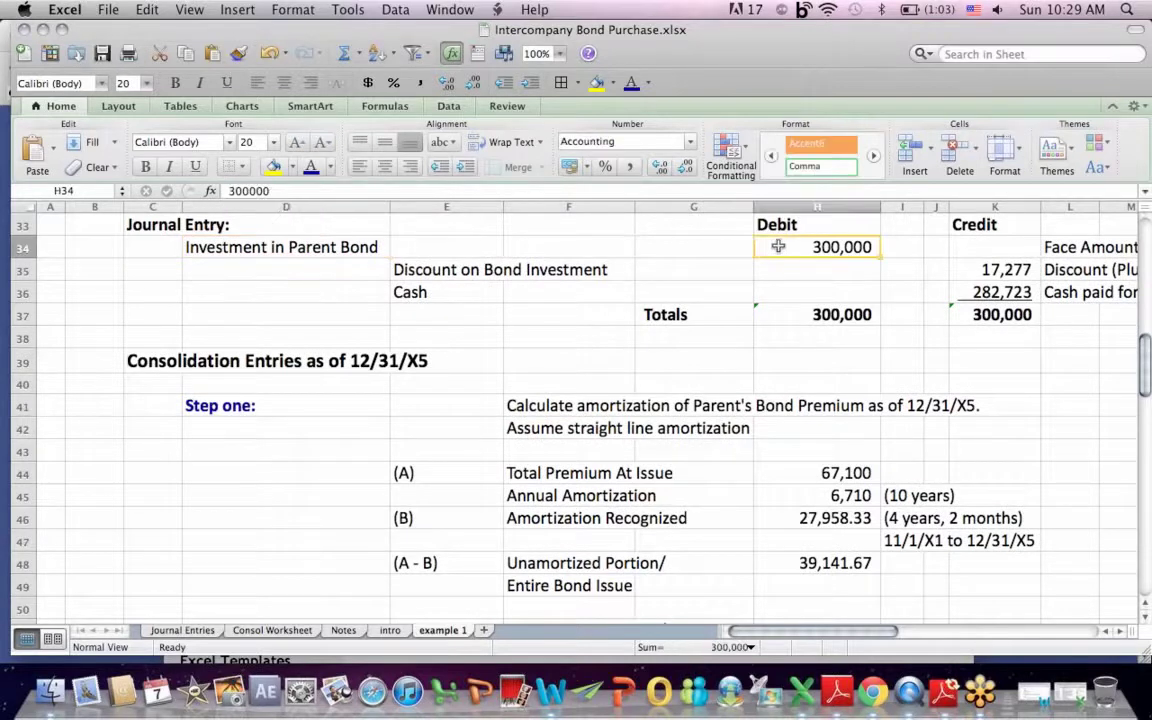
left_click(1060, 248)
left_click(470, 291)
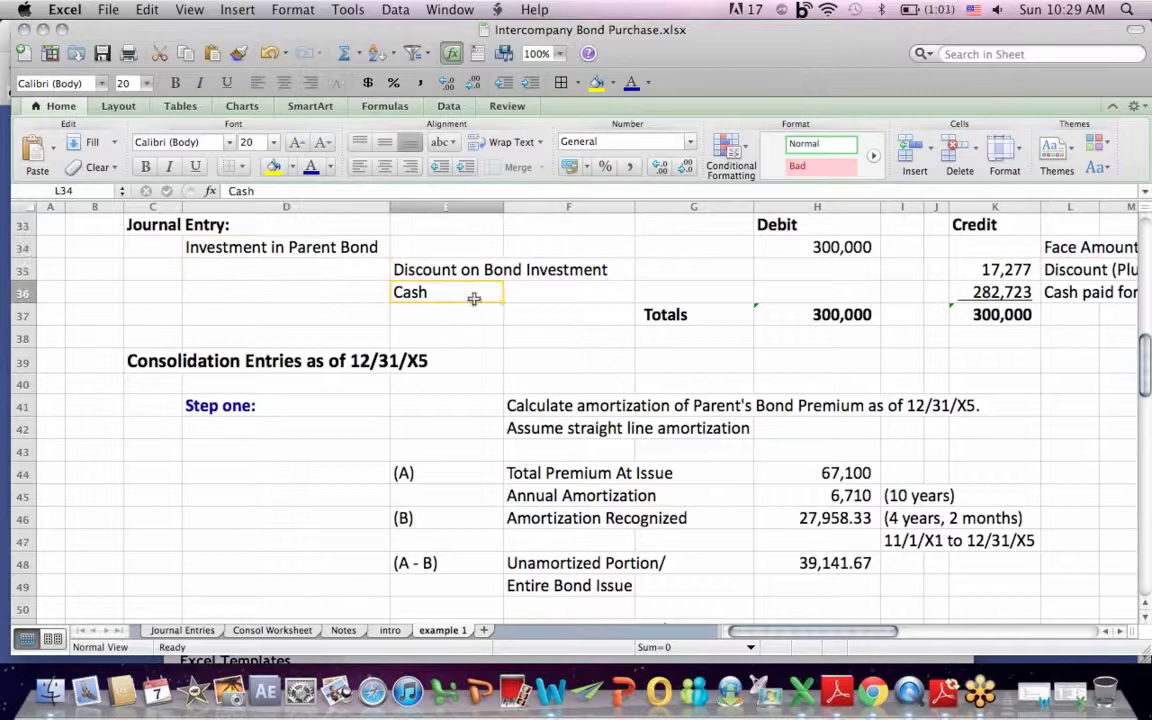
left_click(995, 288)
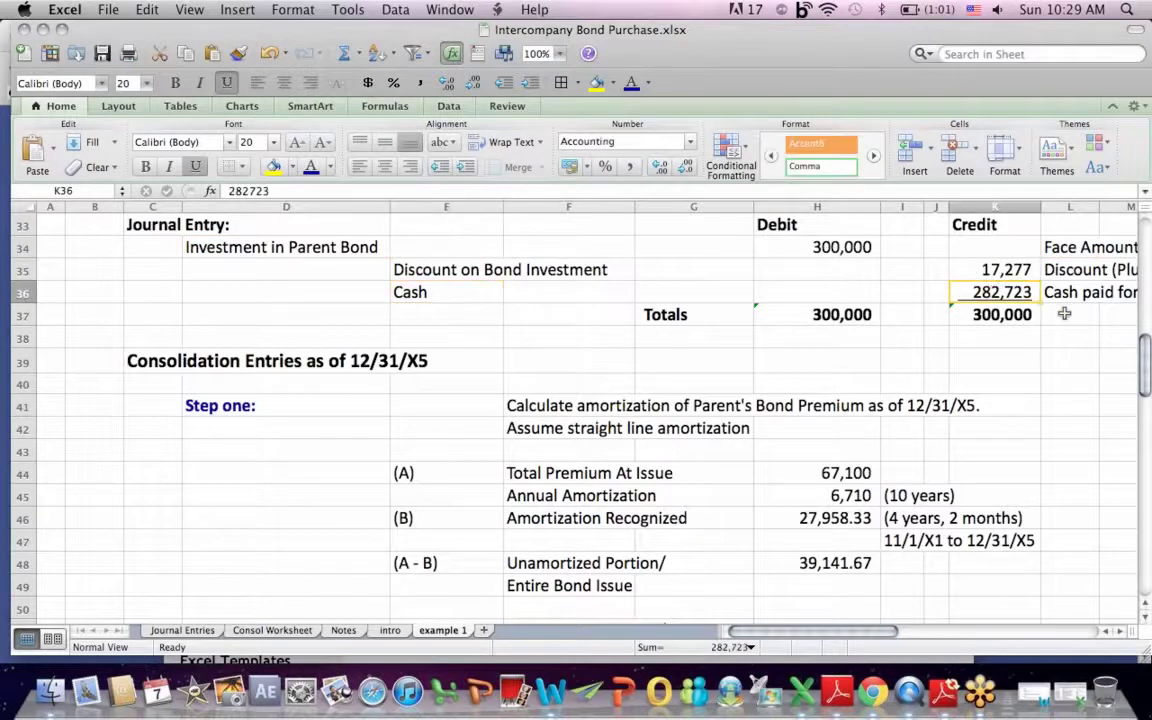
left_click(852, 246)
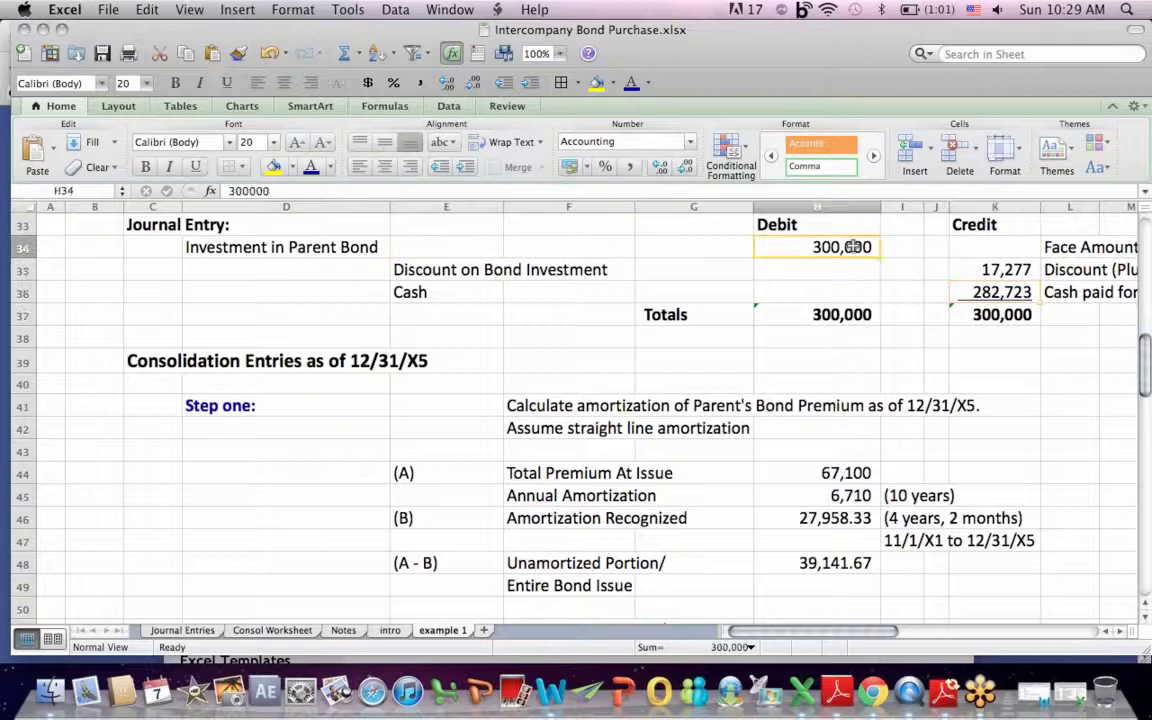
left_click(990, 292)
left_click(997, 270)
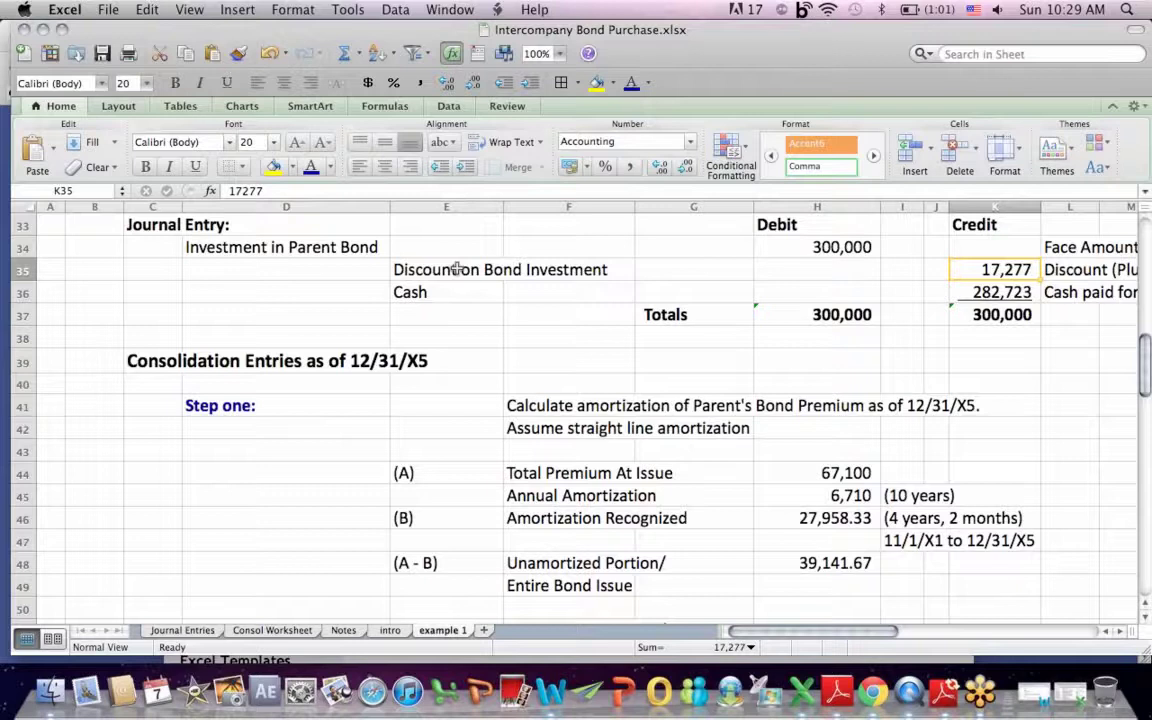
key("Down")
key("Down")
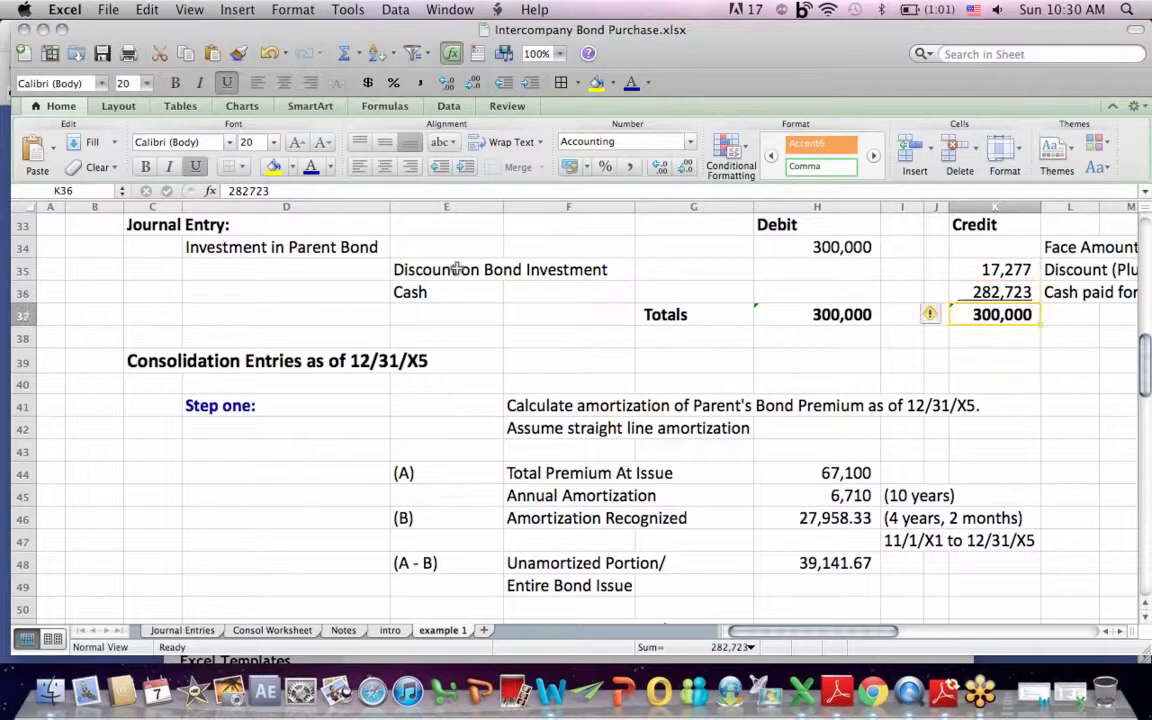
key("Down")
key("Down")
key("Down")
key("Down")
key("Down")
key("Down")
key("Down")
key("Down")
key("Down")
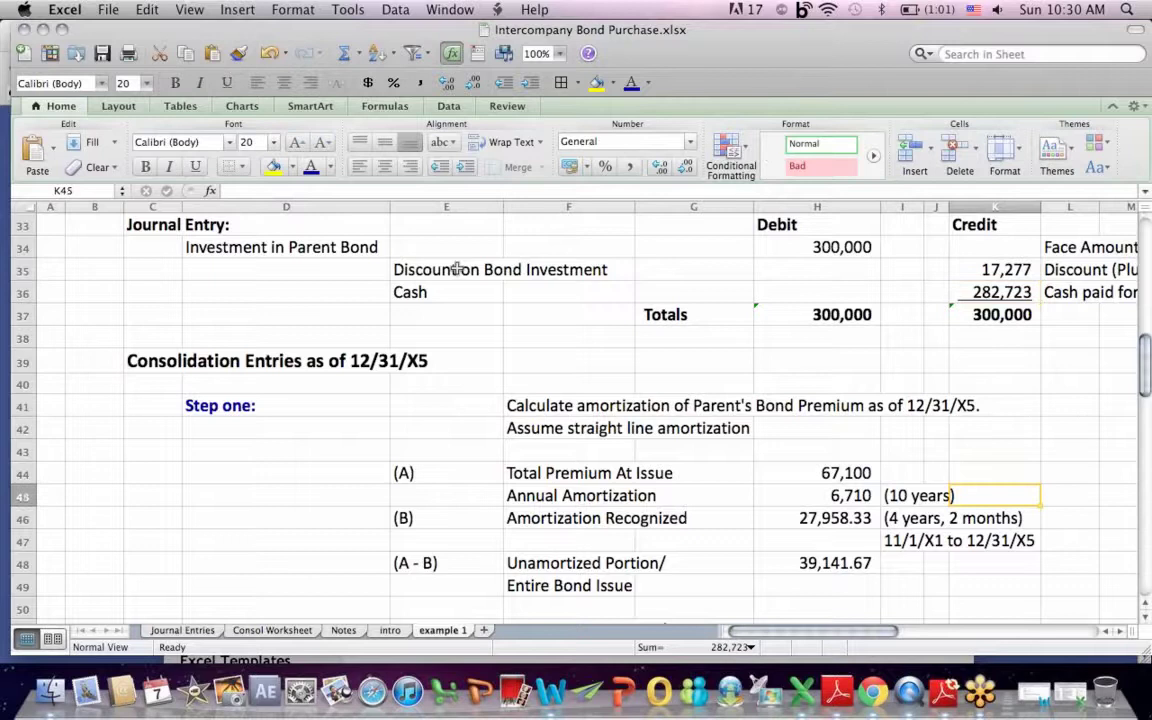
Step: Highlight Step one's straight-line assumption, total premium, 10-year annual amortization and the 4 years, 2 months period
key("Down")
key("Down")
key("Down")
key("Down")
key("Down")
key("Down")
key("Down")
key("Down")
key("Down")
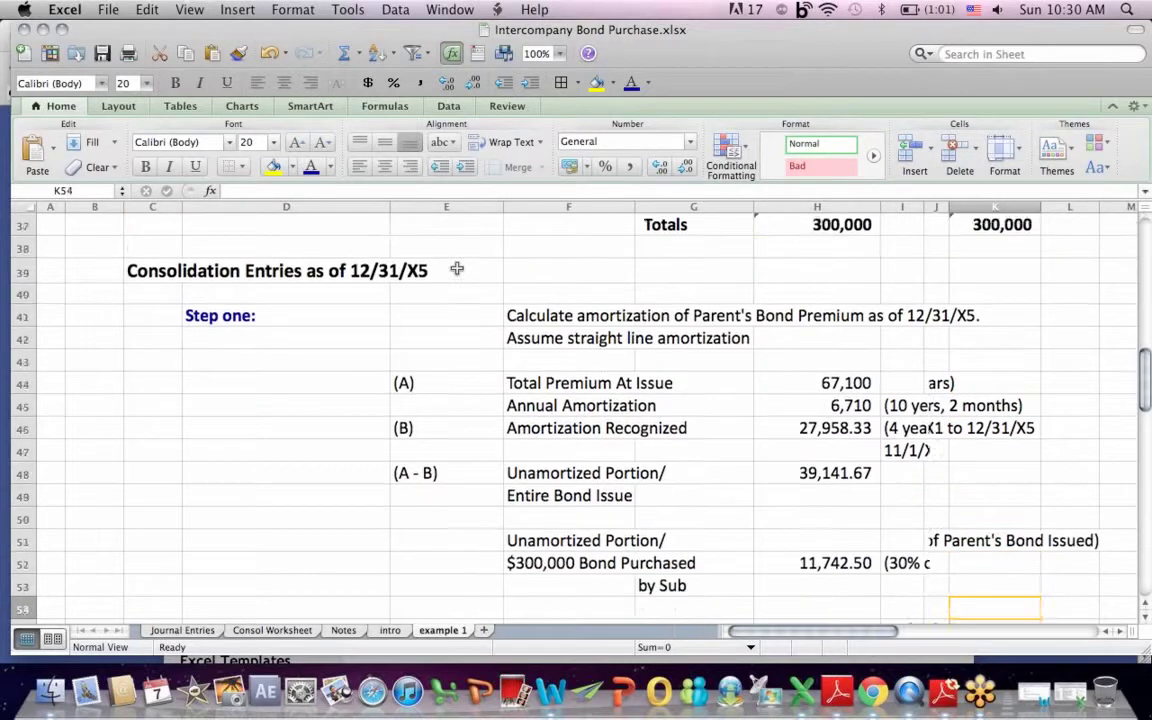
left_click(1070, 240)
key("Right")
key("Right")
key("Right")
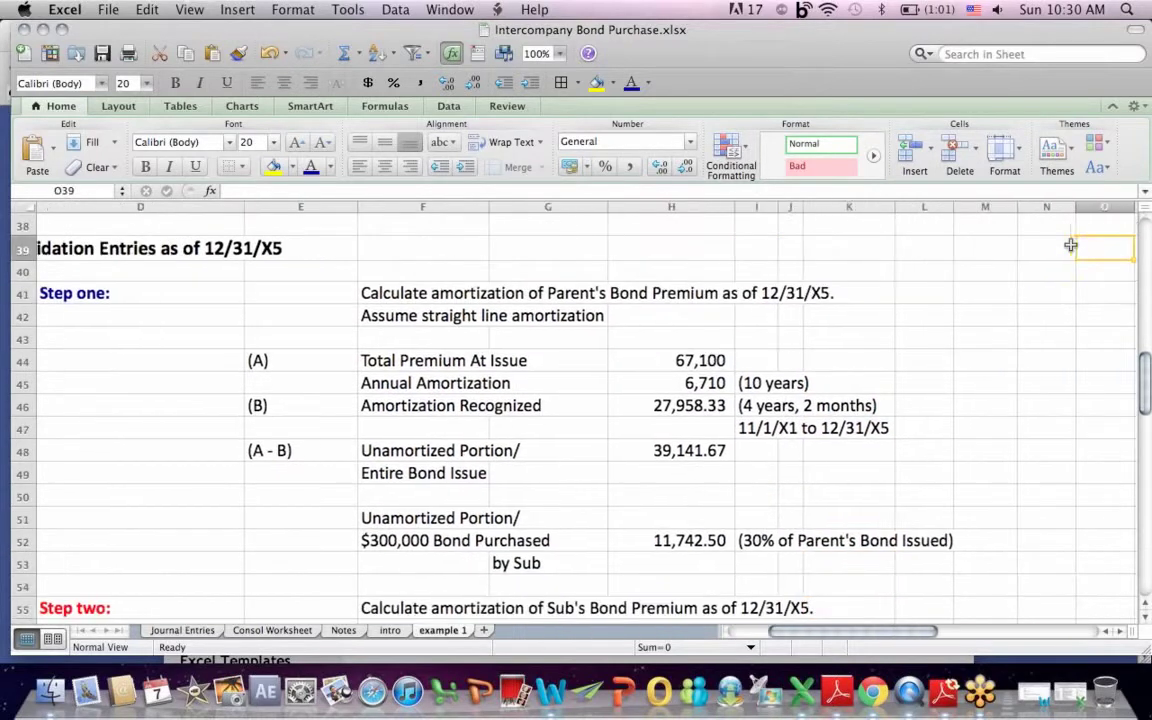
left_click(76, 270)
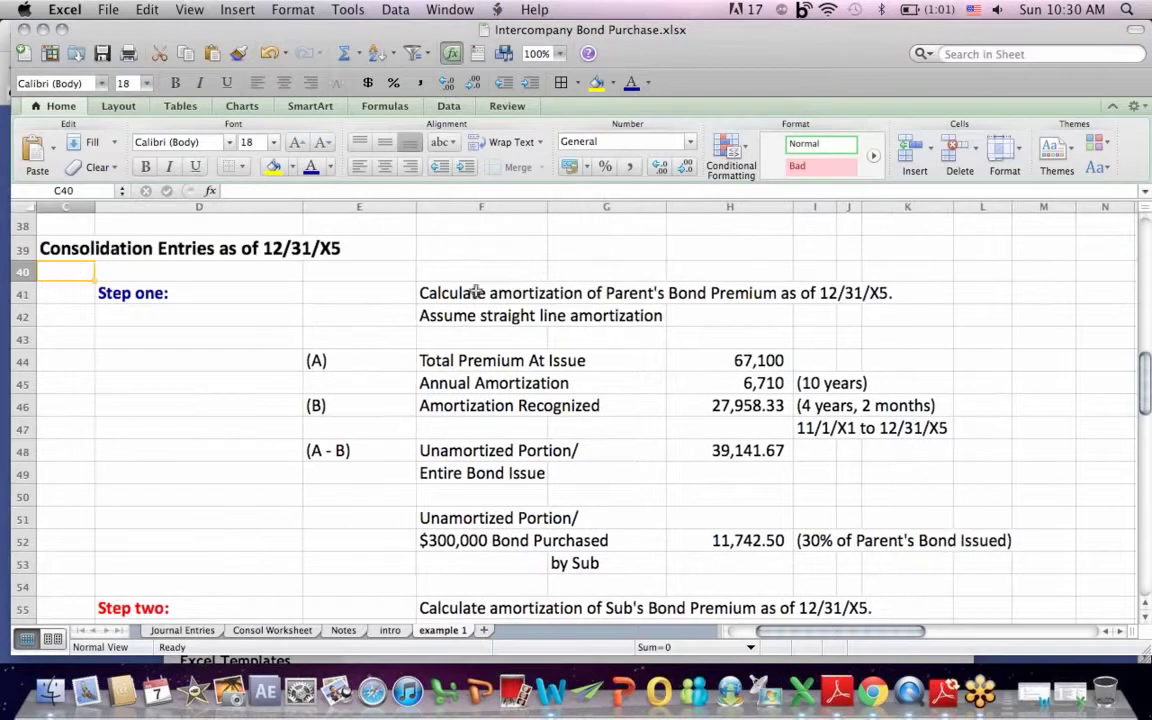
left_click_drag(476, 298, 889, 322)
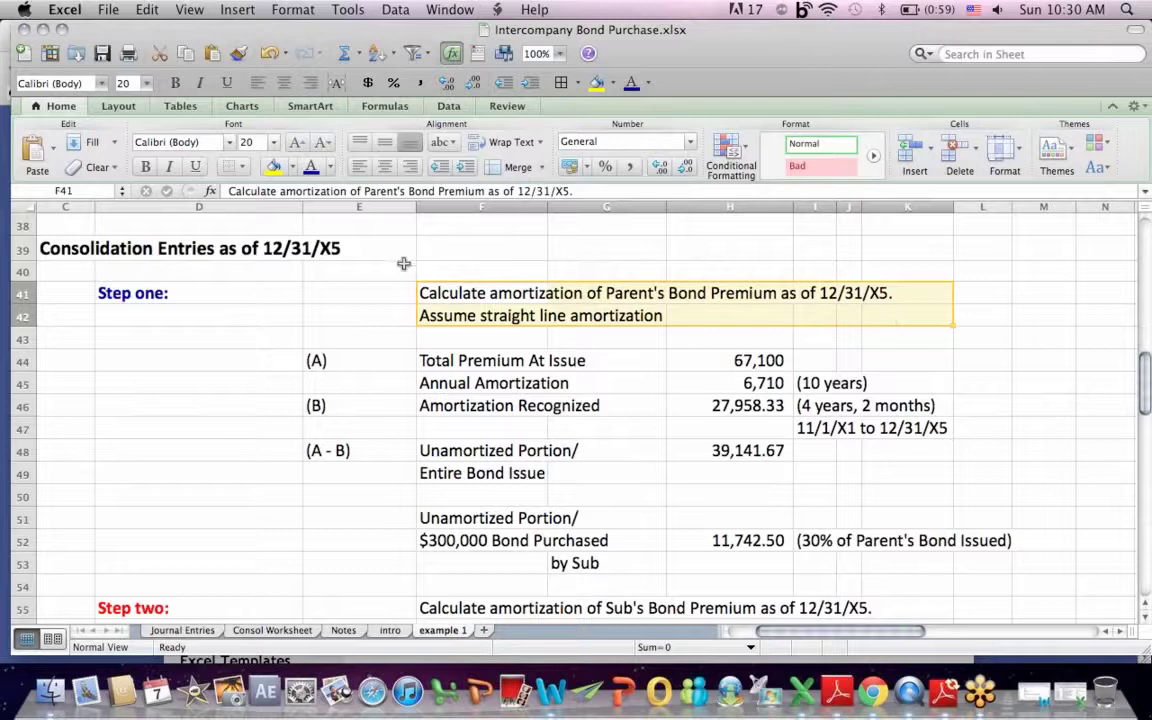
left_click(449, 318)
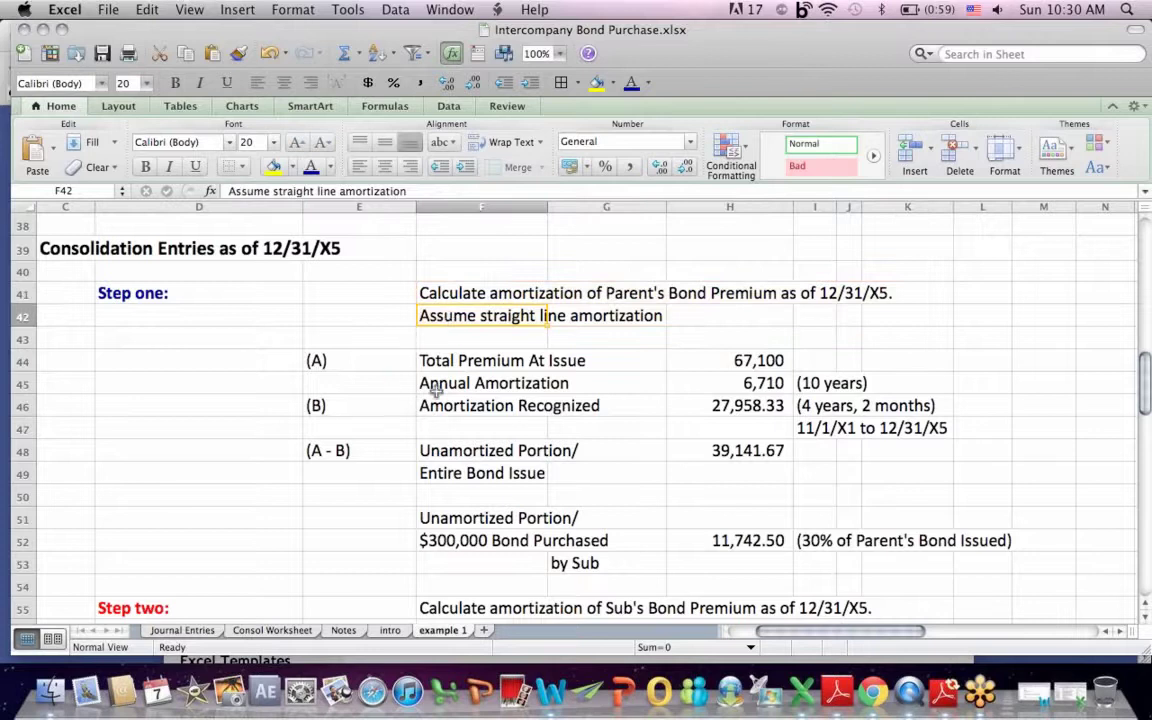
left_click_drag(745, 361, 432, 361)
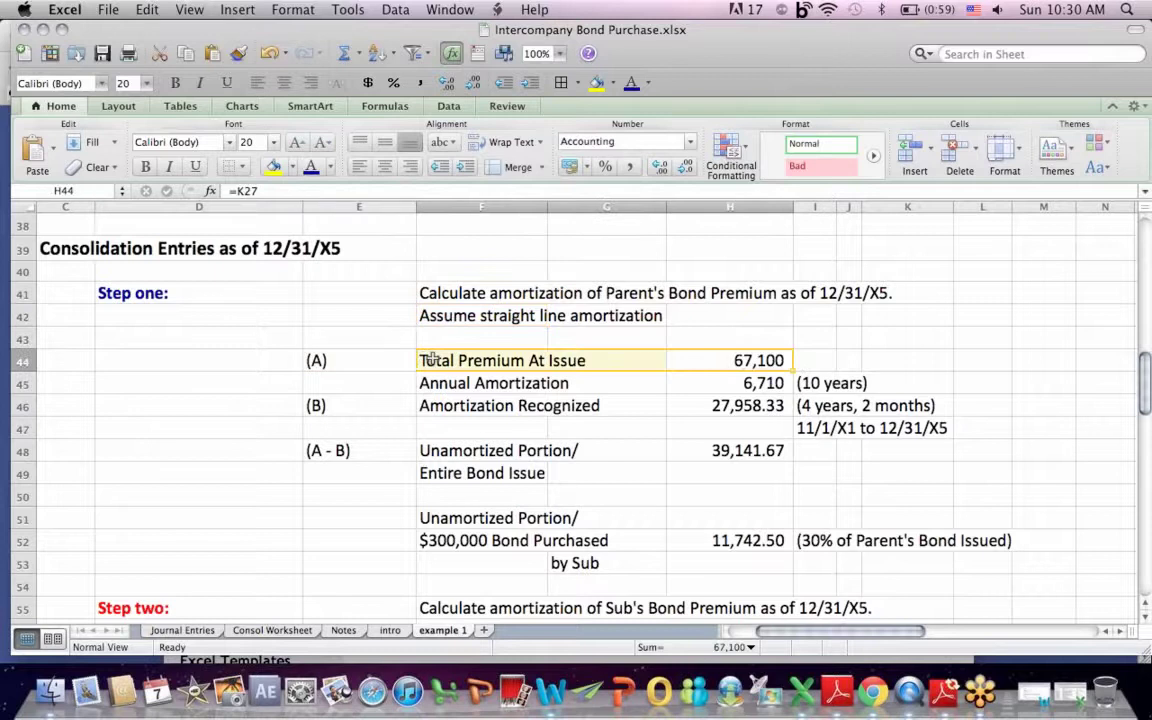
left_click_drag(850, 384, 415, 388)
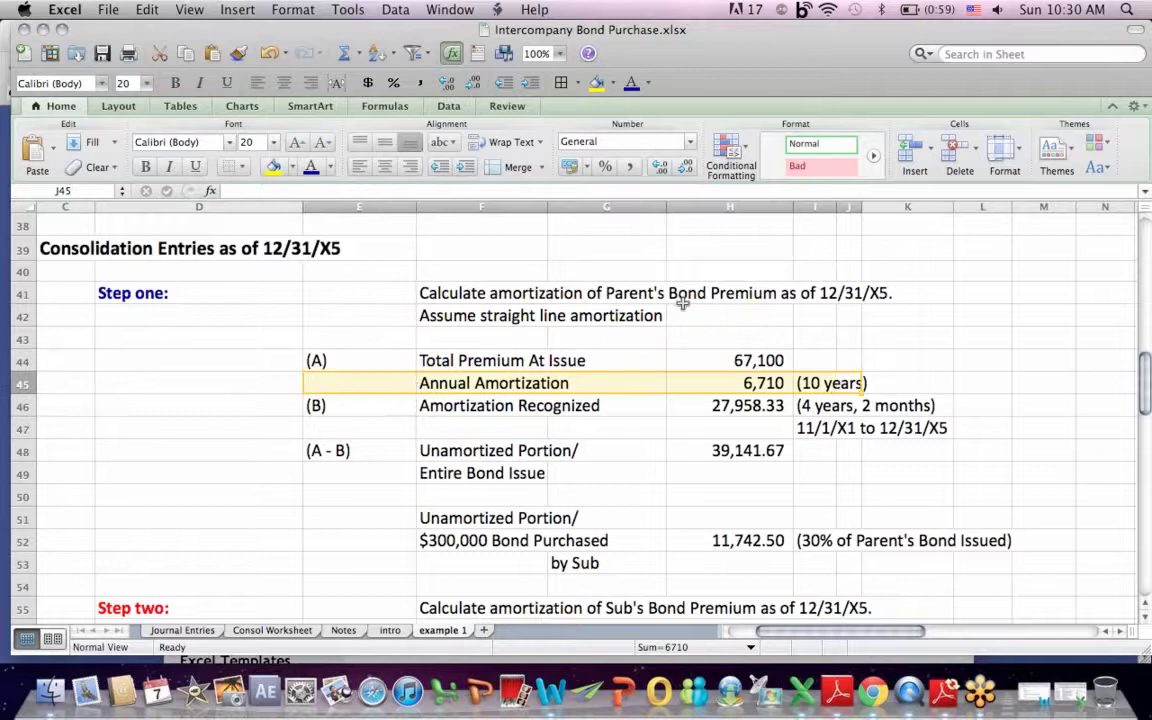
left_click(900, 292)
left_click(848, 407)
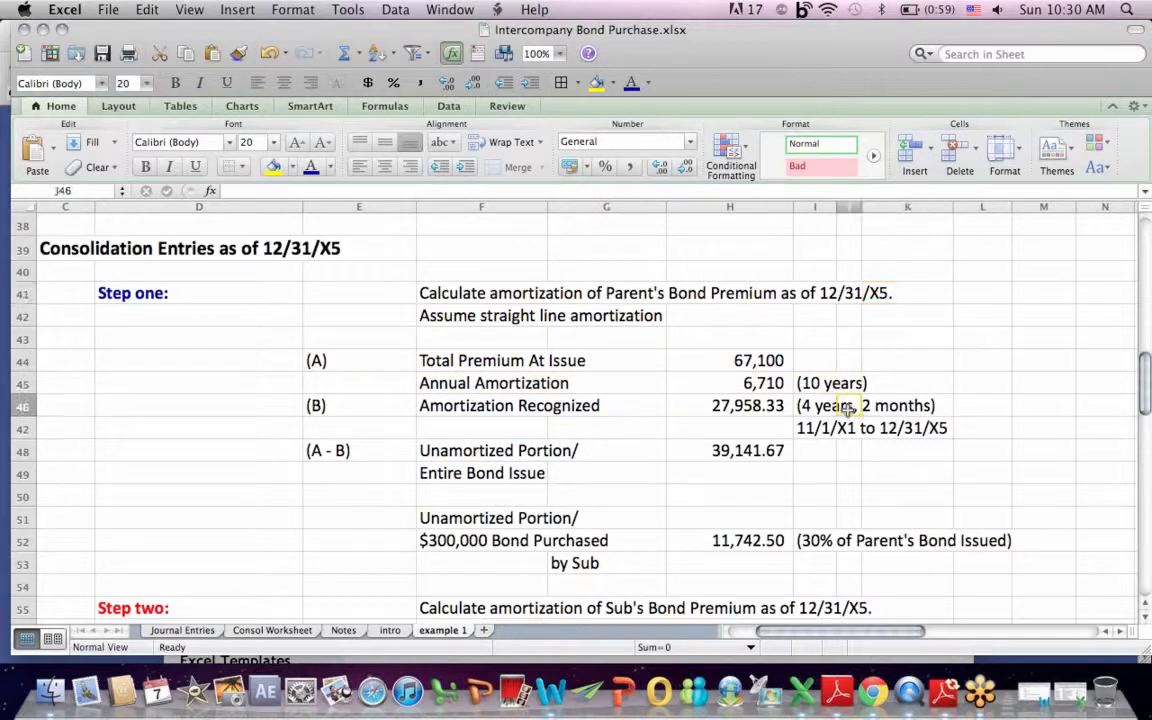
Step: Show the amortization recognized formula, the whole issue's unamortized premium, and 11,742.50 unamortized for Sub's bonds
left_click(731, 412)
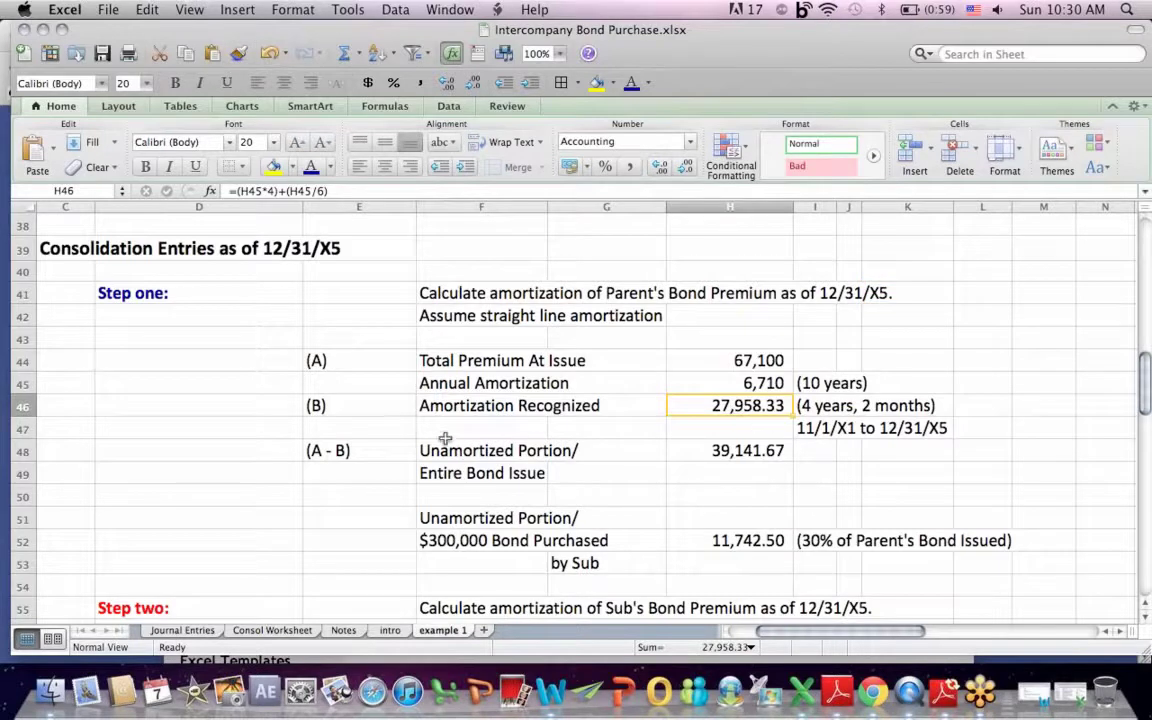
left_click_drag(448, 451, 830, 478)
left_click(740, 360)
left_click_drag(740, 405, 398, 406)
left_click_drag(425, 452, 828, 483)
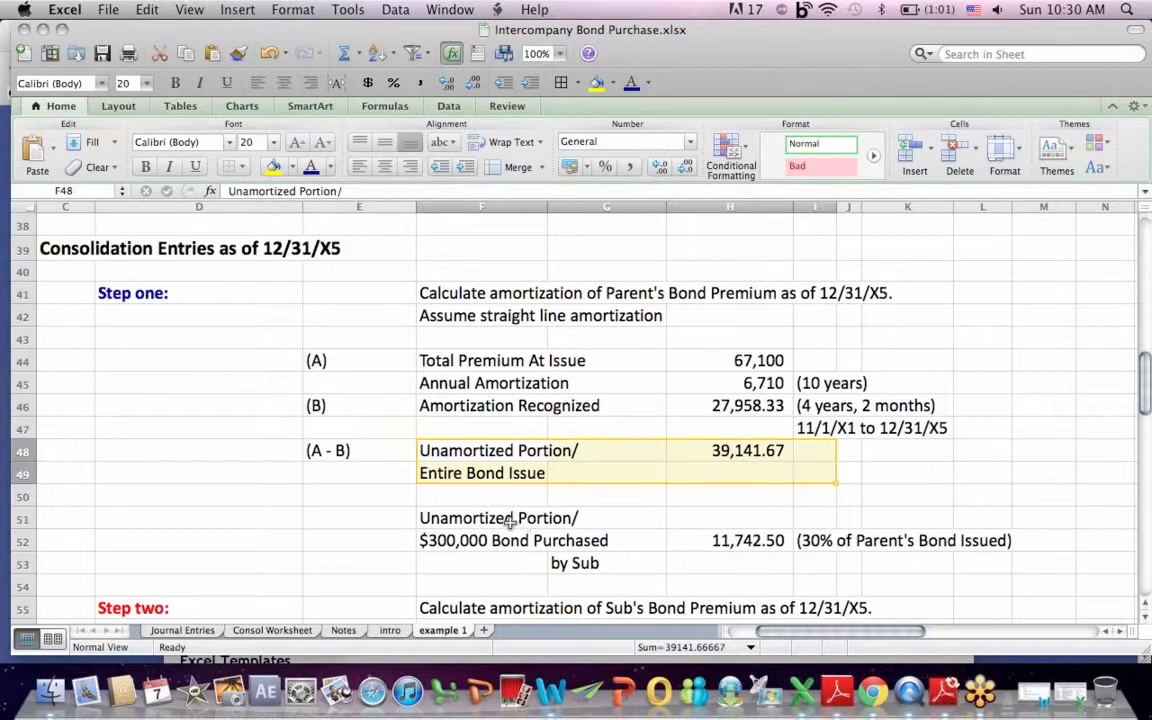
left_click_drag(512, 522, 771, 579)
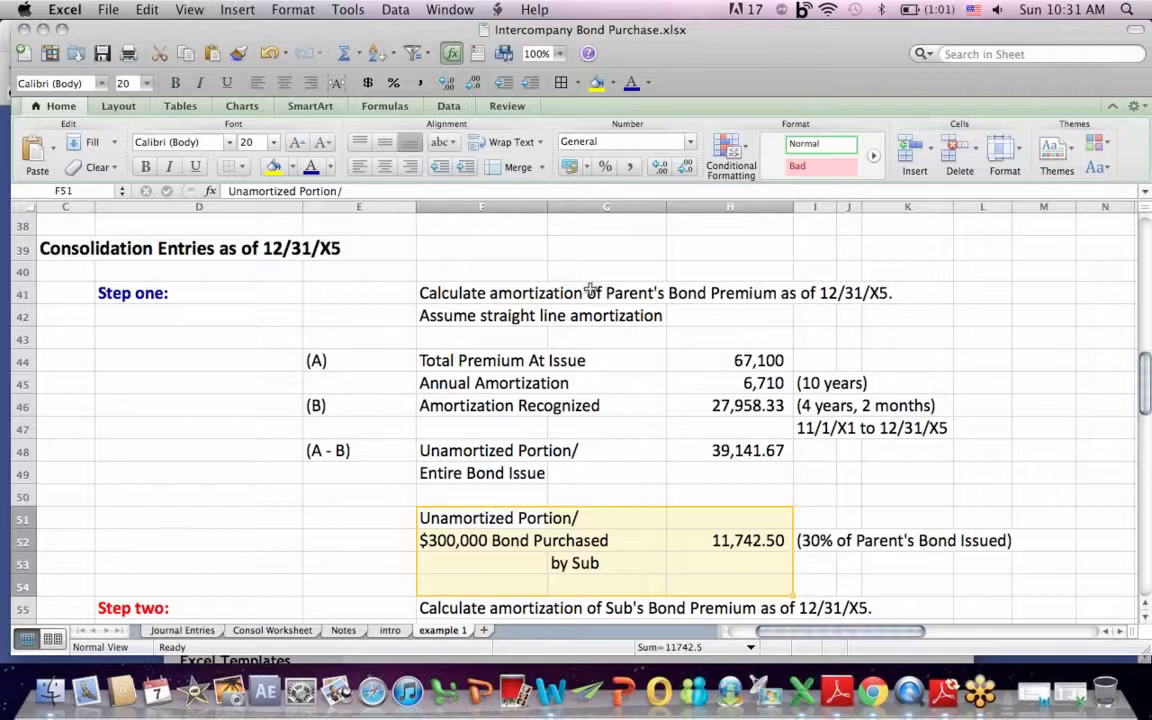
left_click_drag(590, 289, 797, 287)
left_click(660, 424)
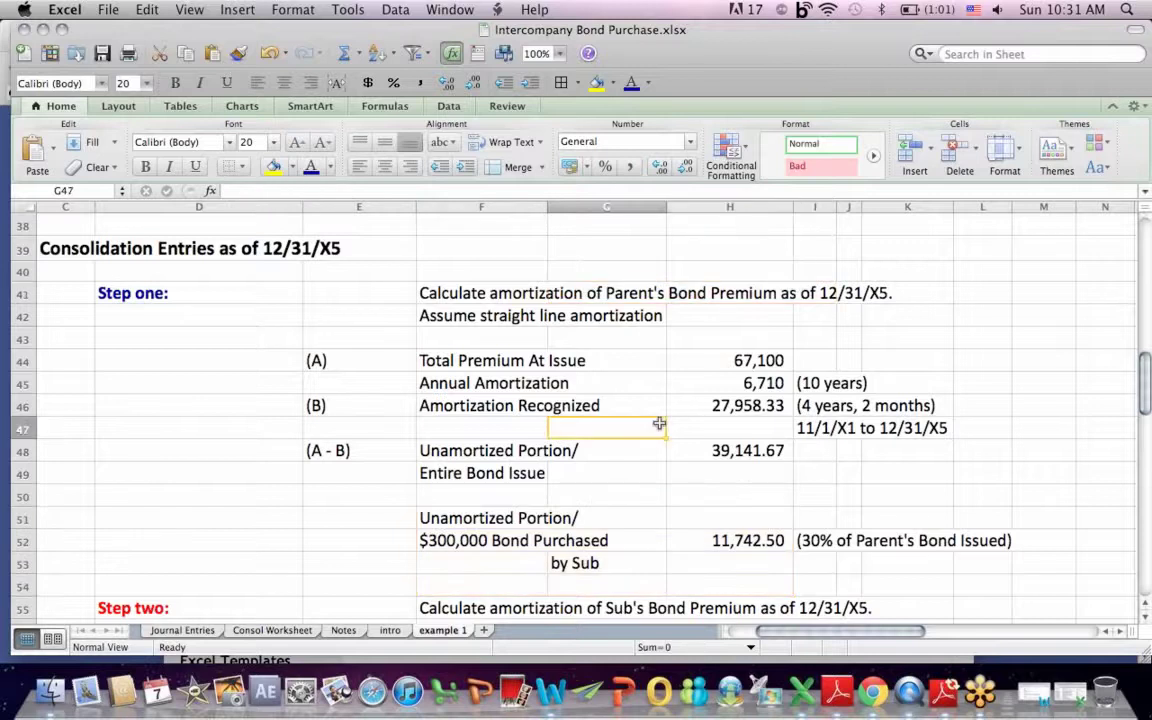
key("Down")
key("Down")
key("Down")
key("Down")
Step: Highlight Step two's remaining-life assumption, the 17,277 total discount and 2,879.50 annual amortization over 6 years
key("Down")
key("Down")
key("Down")
key("Down")
key("Down")
key("Down")
key("Down")
key("Down")
key("Down")
key("Down")
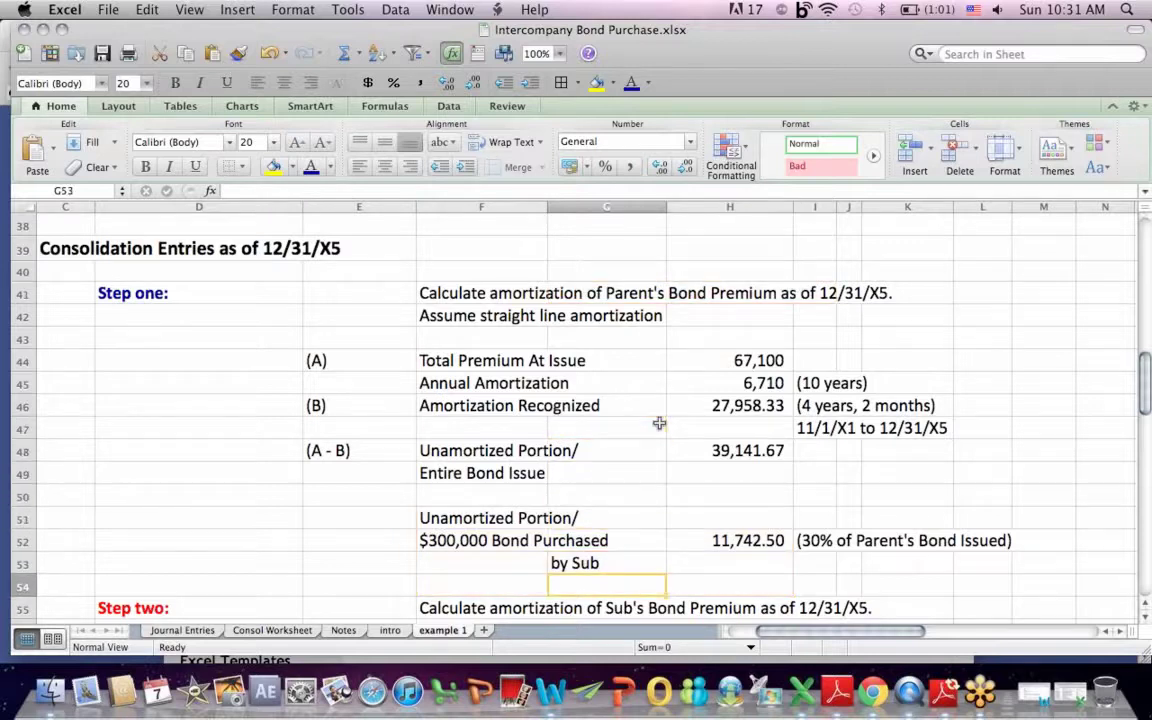
key("Down")
key("Down")
key("Down")
key("Down")
key("Down")
key("Down")
key("Down")
key("Down")
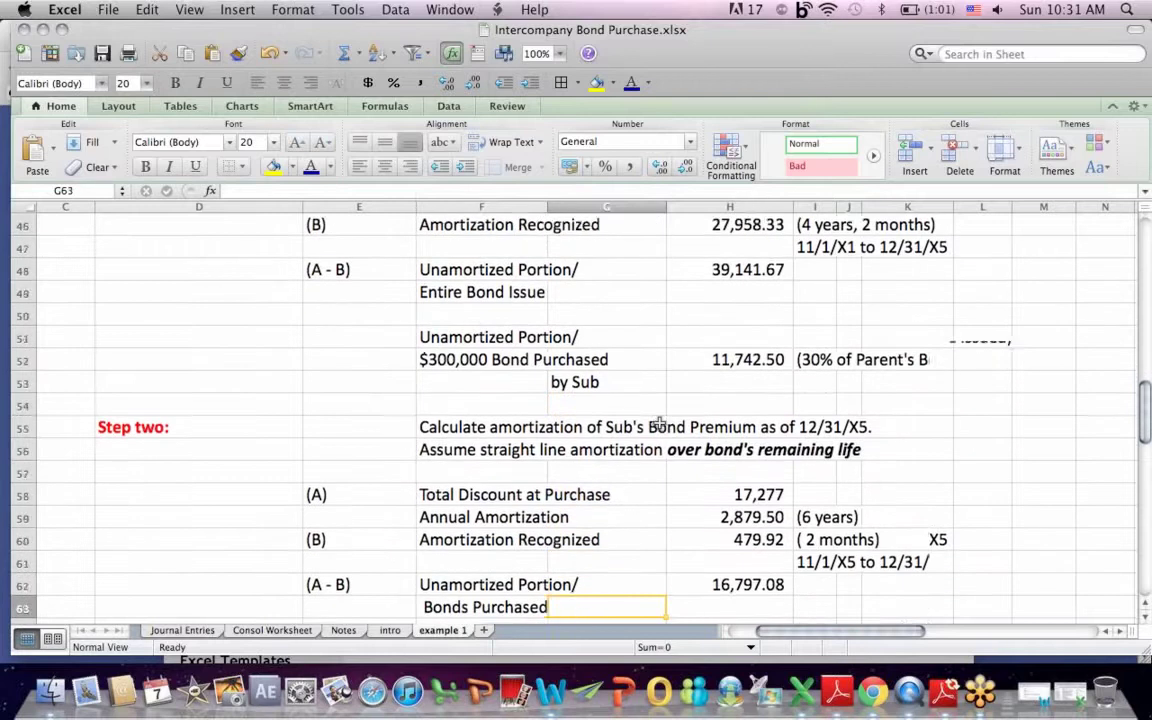
key("Down")
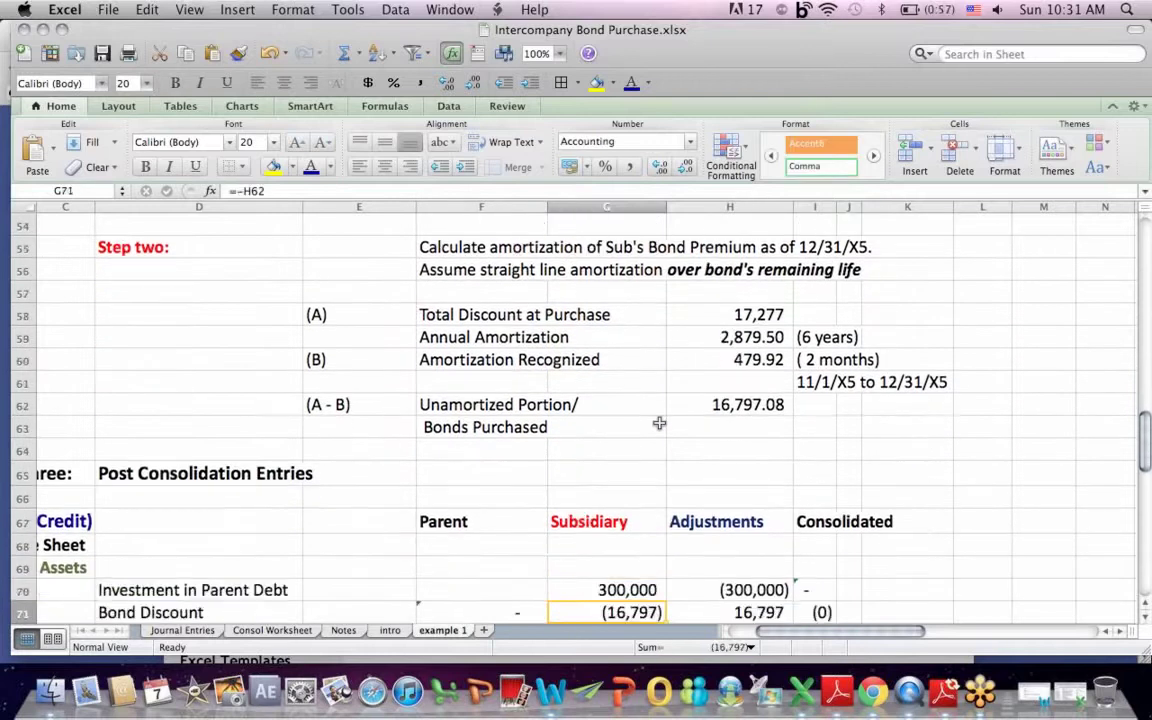
left_click(825, 248)
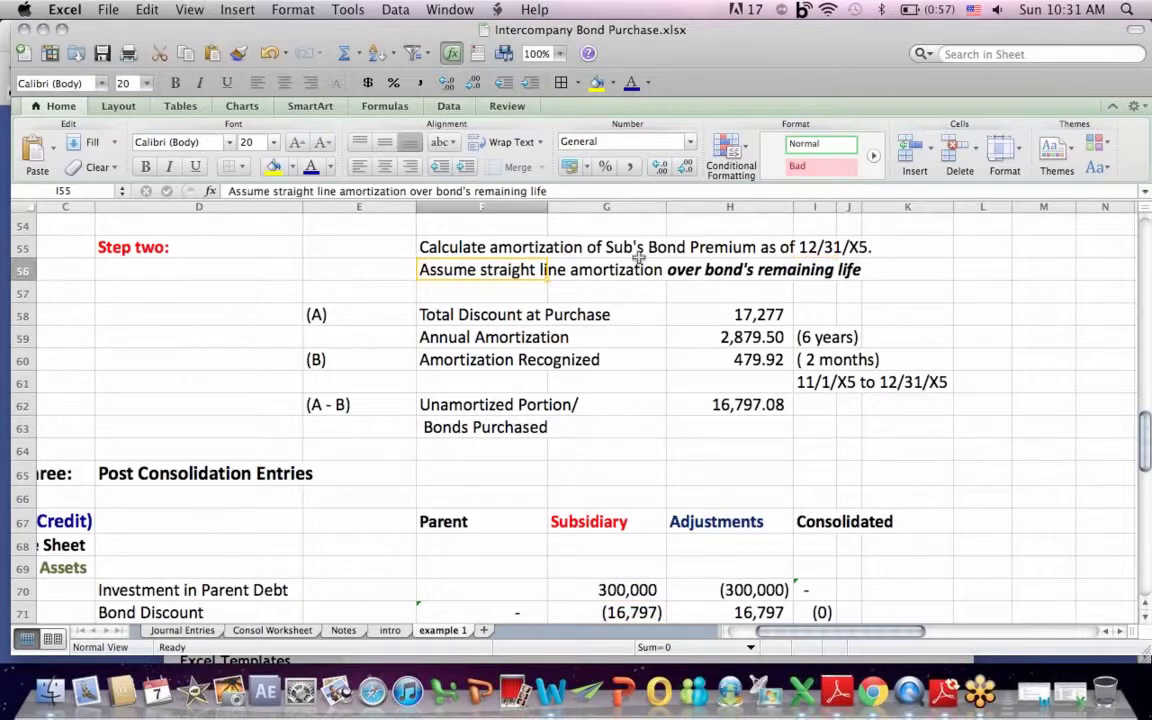
left_click_drag(638, 258, 940, 268)
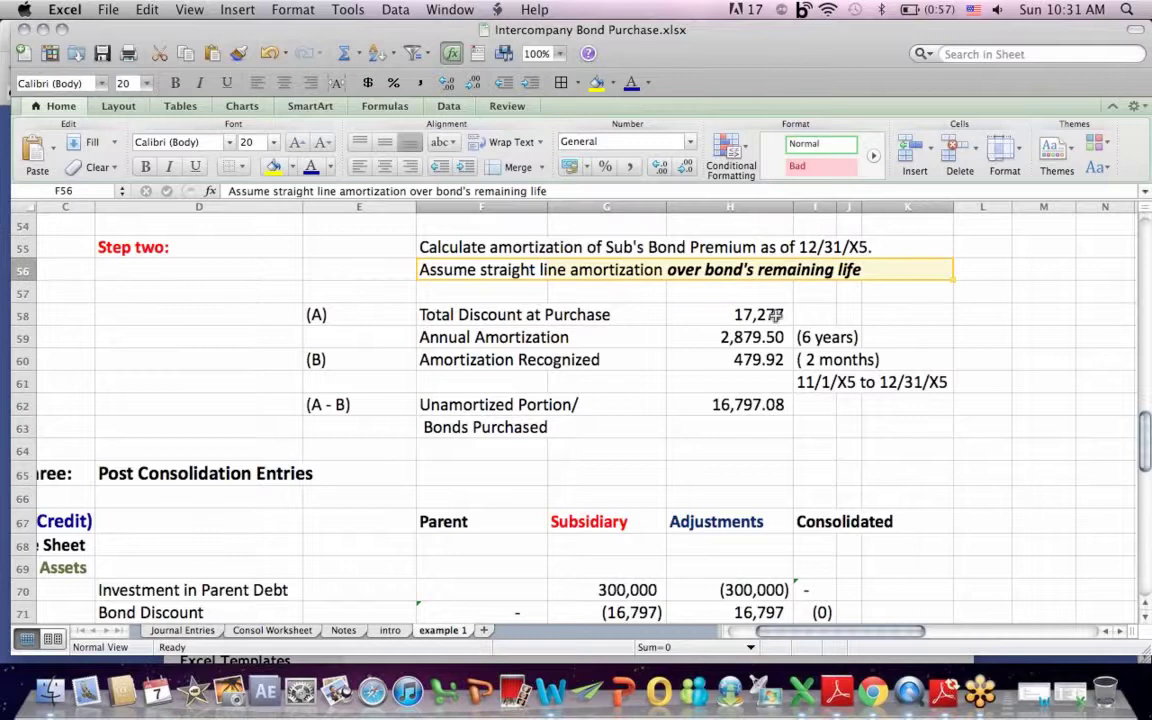
left_click_drag(775, 314, 463, 299)
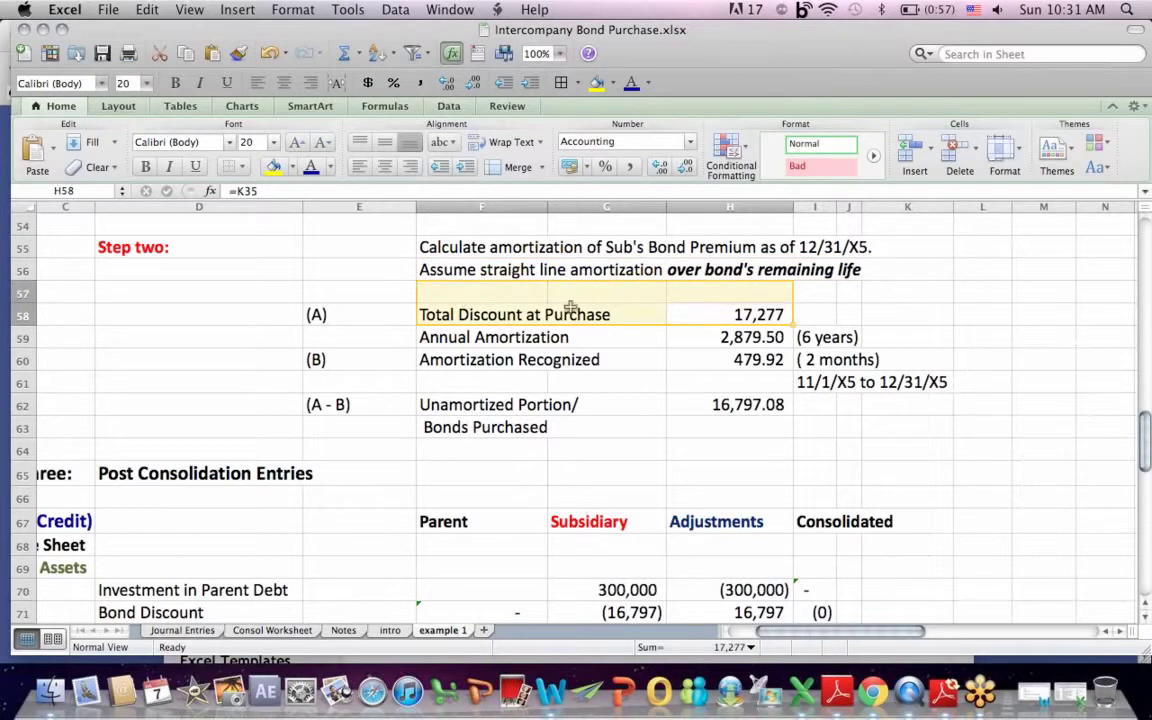
left_click_drag(570, 307, 545, 310)
left_click_drag(820, 337, 684, 337)
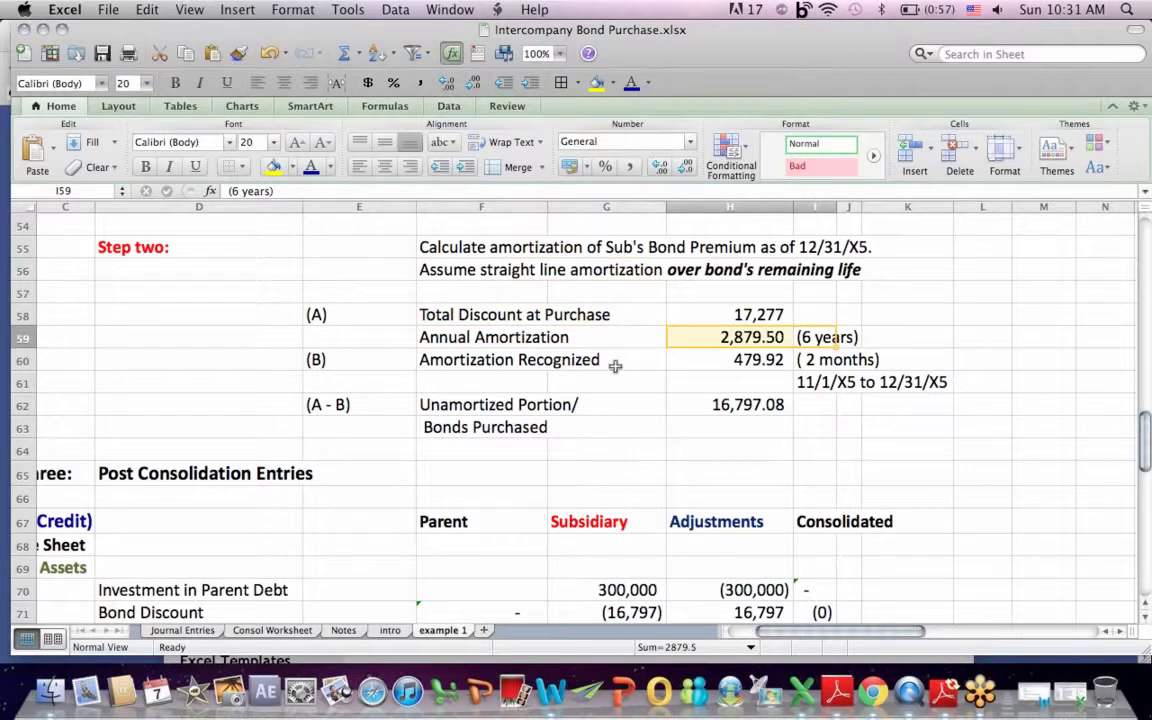
Step: Show the 2-month period 11/1/X5–12/31/X5, the =(H59/6) formula giving 479.92, and 16,797.08 unamortized
left_click(824, 364)
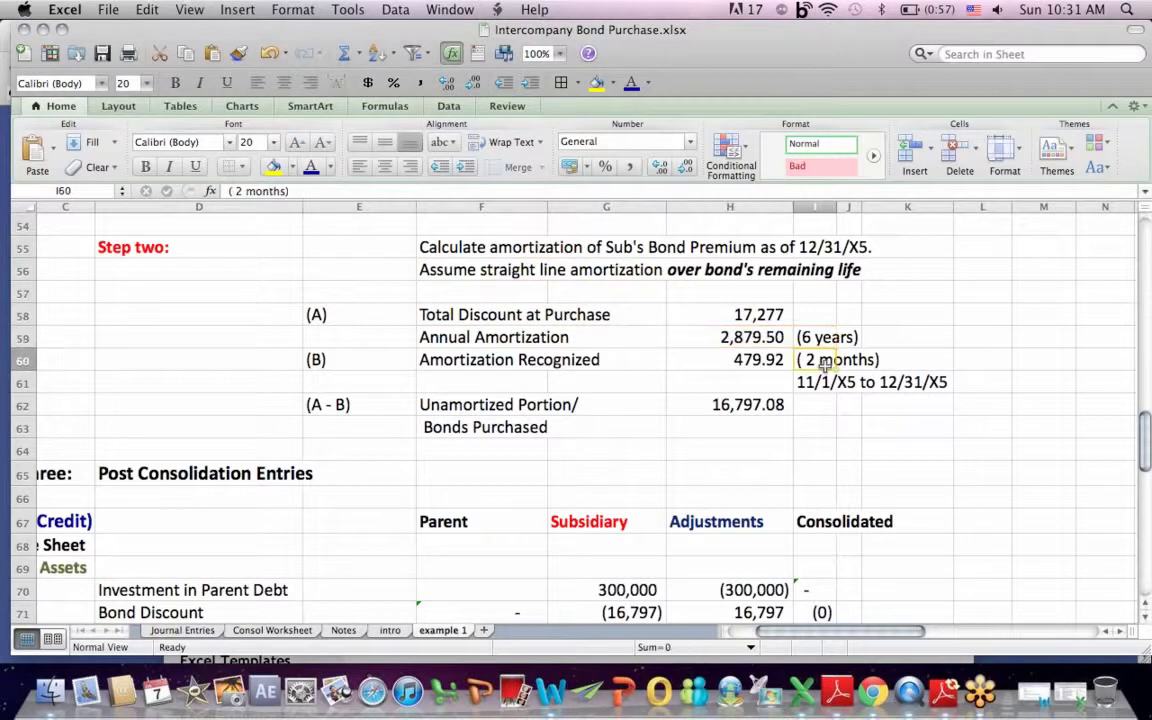
left_click(810, 387)
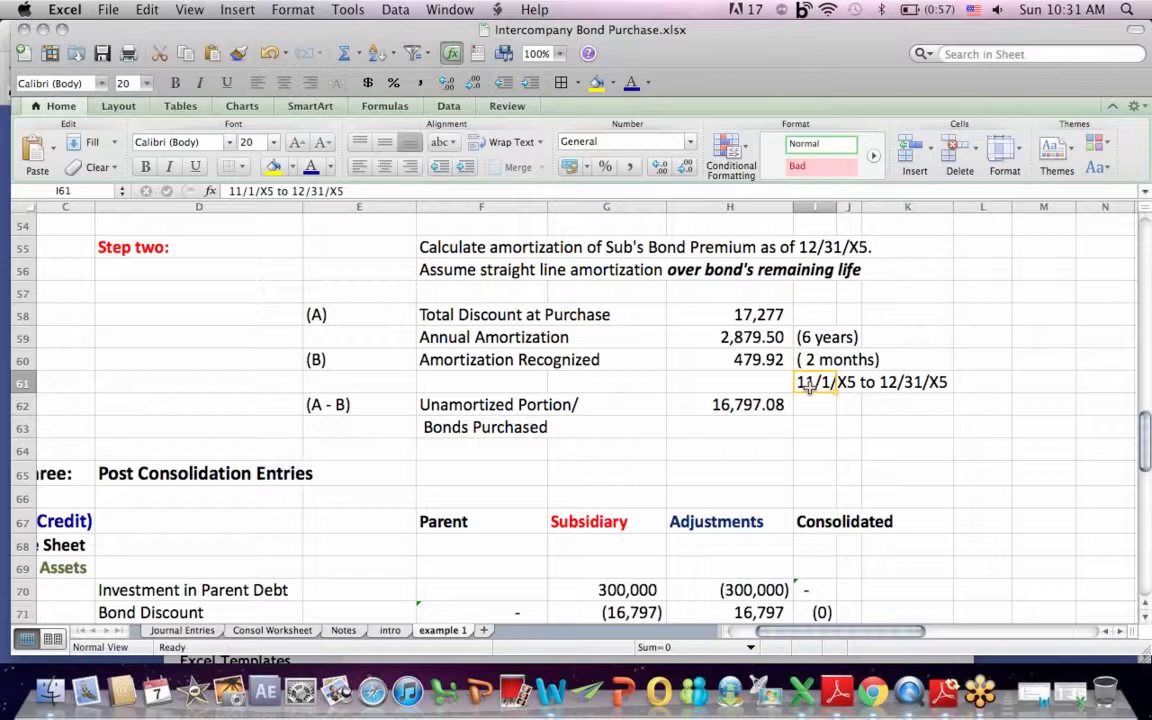
left_click(921, 381)
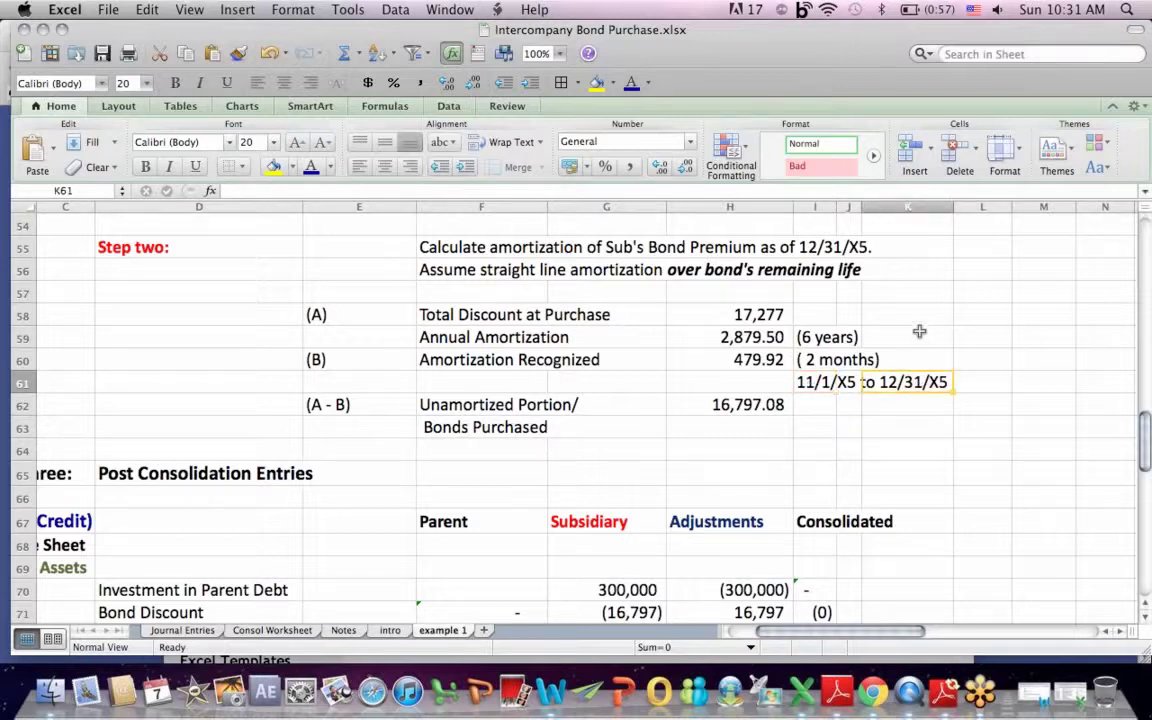
left_click(727, 364)
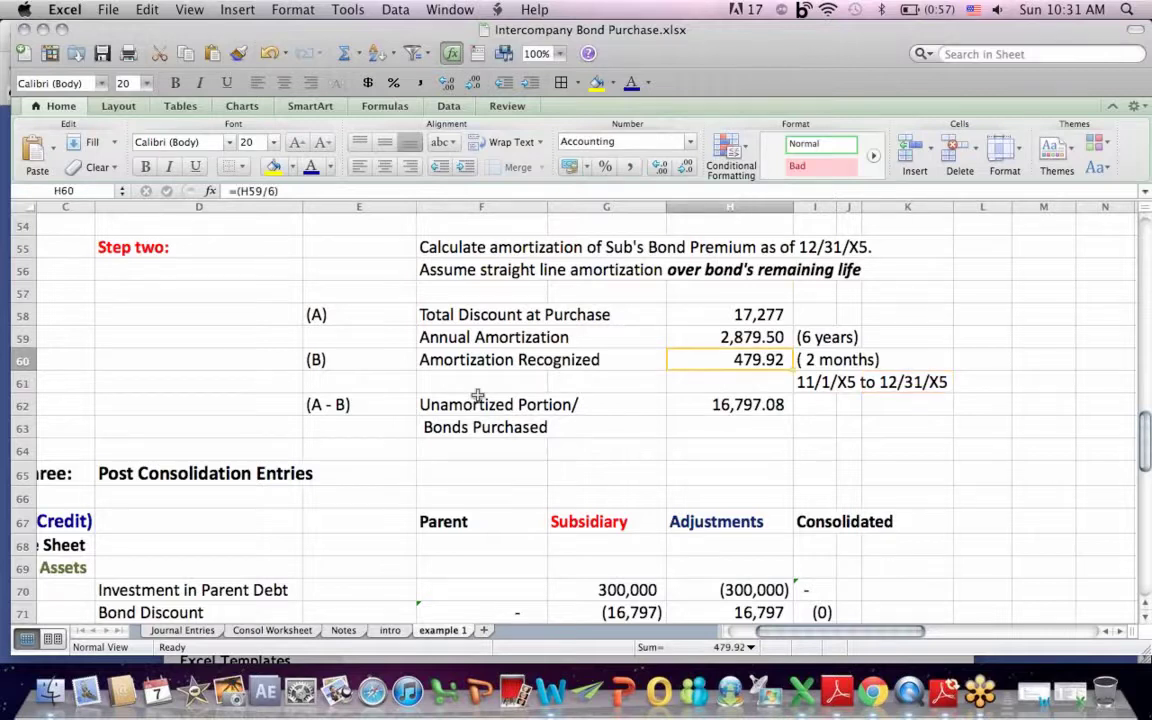
left_click_drag(467, 404, 735, 438)
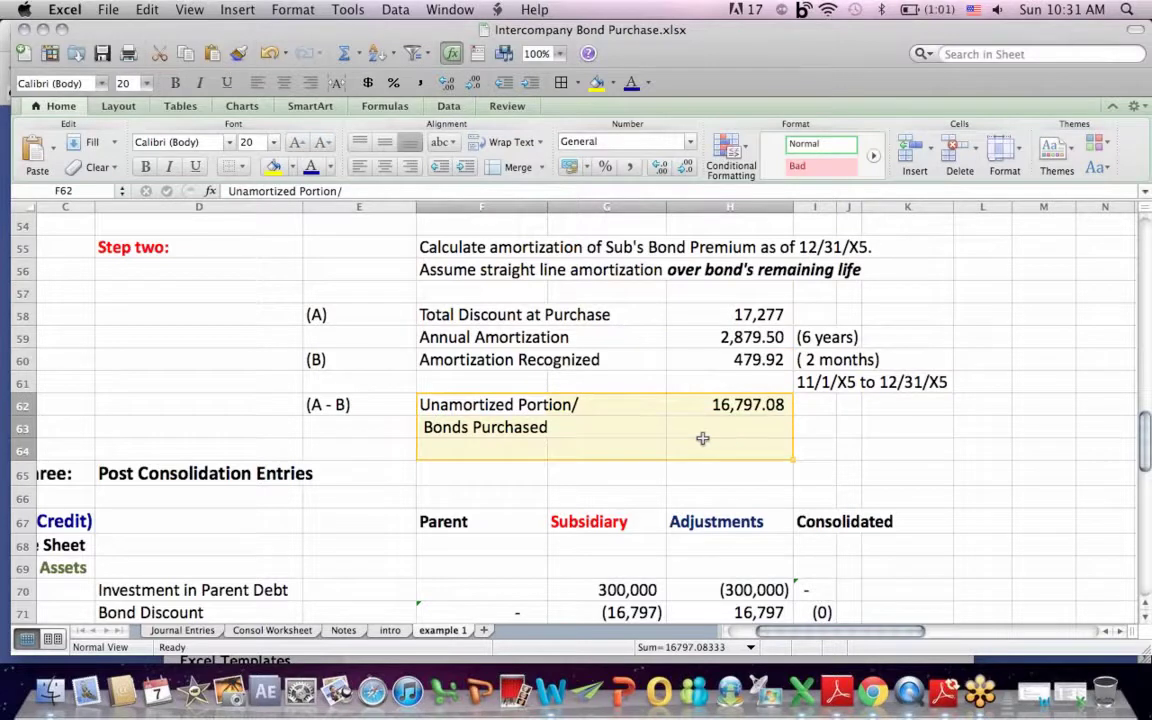
left_click(438, 462)
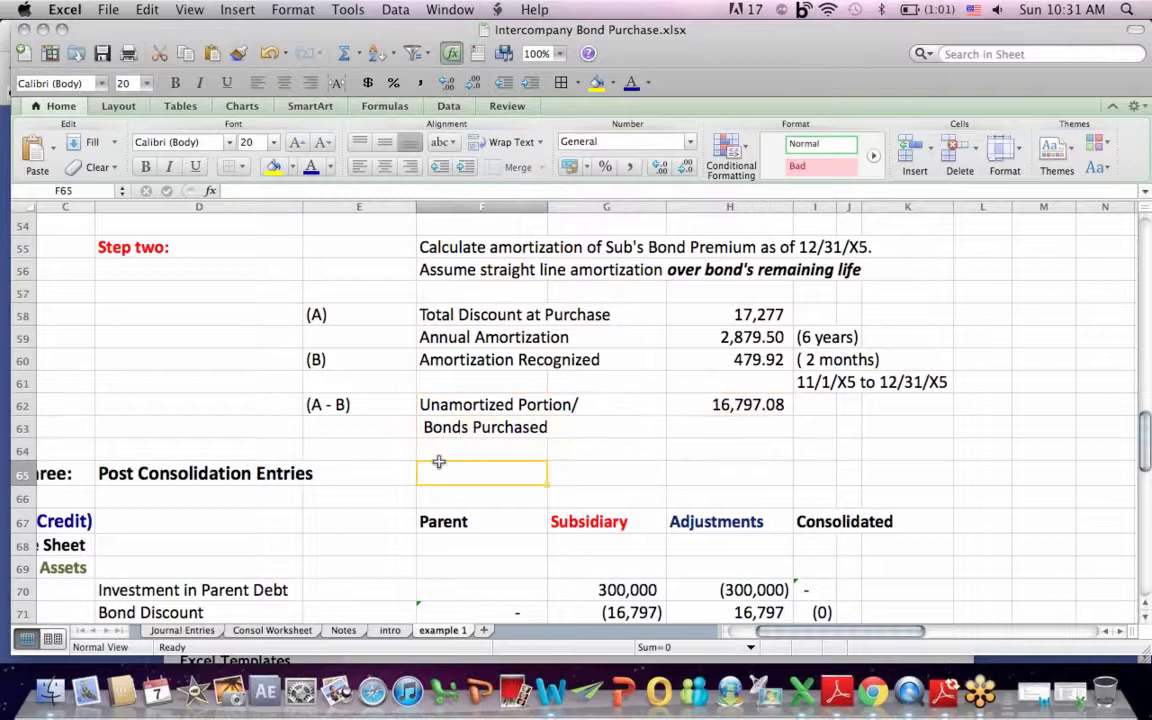
key("Left")
key("Left")
key("Left")
key("Left")
key("Left")
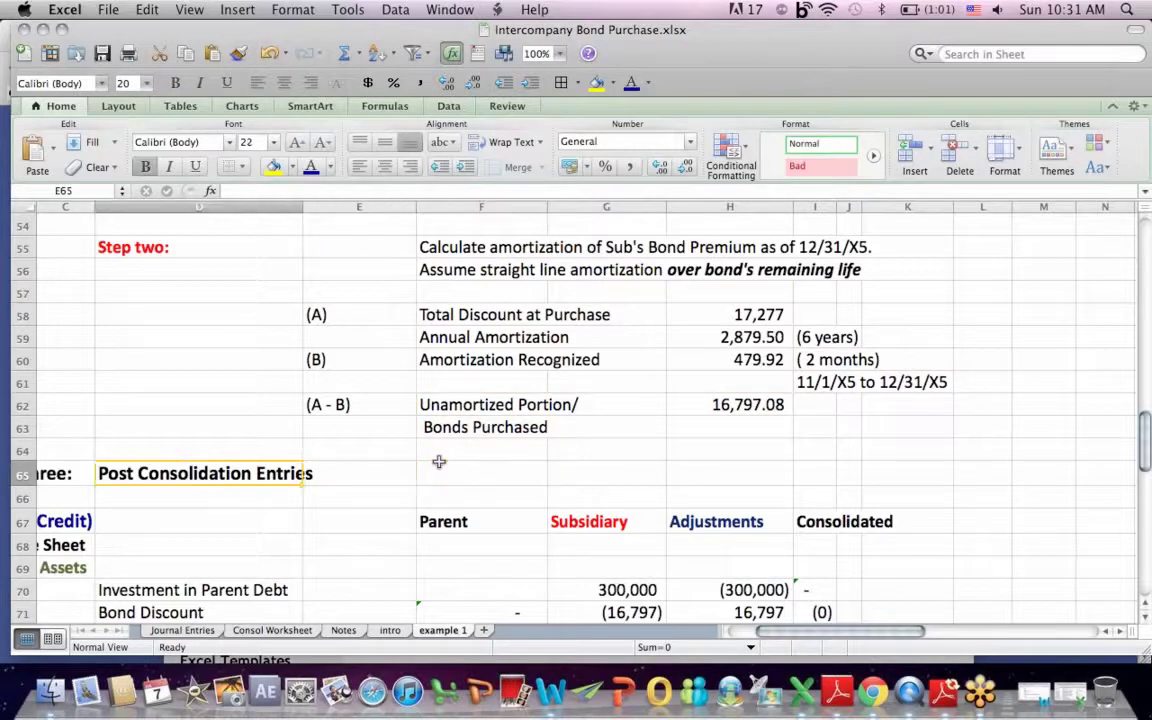
left_click(383, 483)
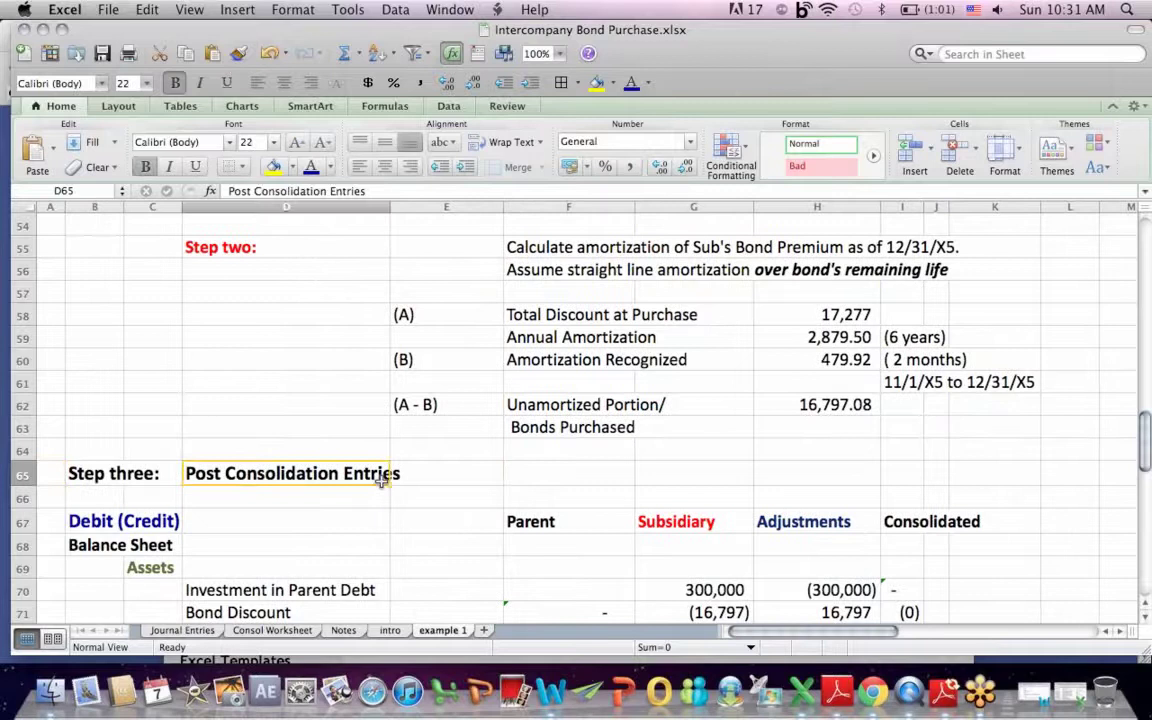
key("Down")
key("Down")
key("Down")
key("Down")
key("Down")
key("Down")
key("Down")
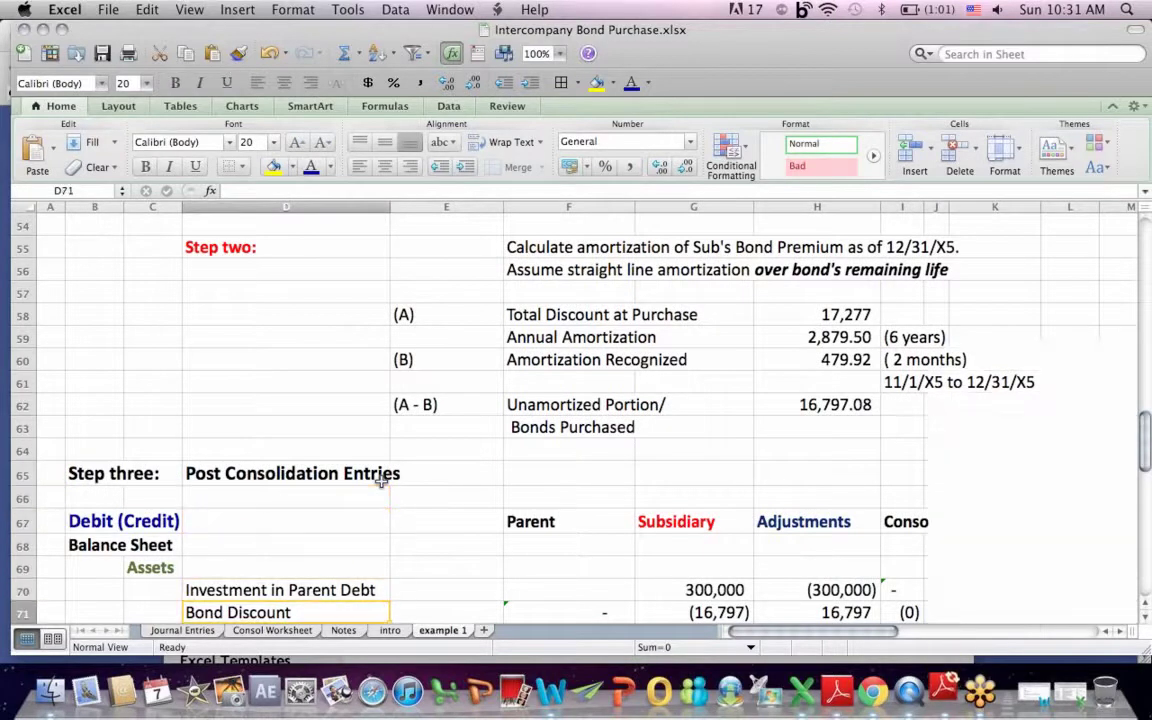
key("Down")
key("Down")
key("Down")
key("Down")
key("Down")
key("Down")
key("Down")
key("Down")
key("Down")
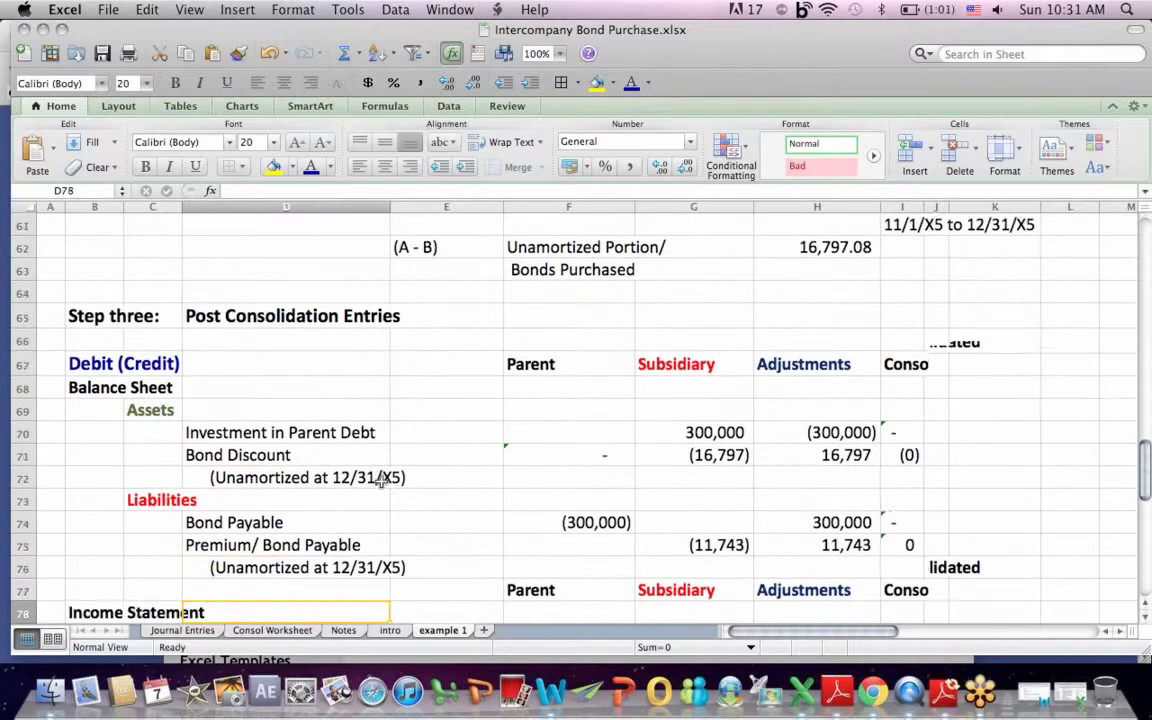
left_click_drag(560, 296, 565, 612)
left_click_drag(680, 249, 693, 594)
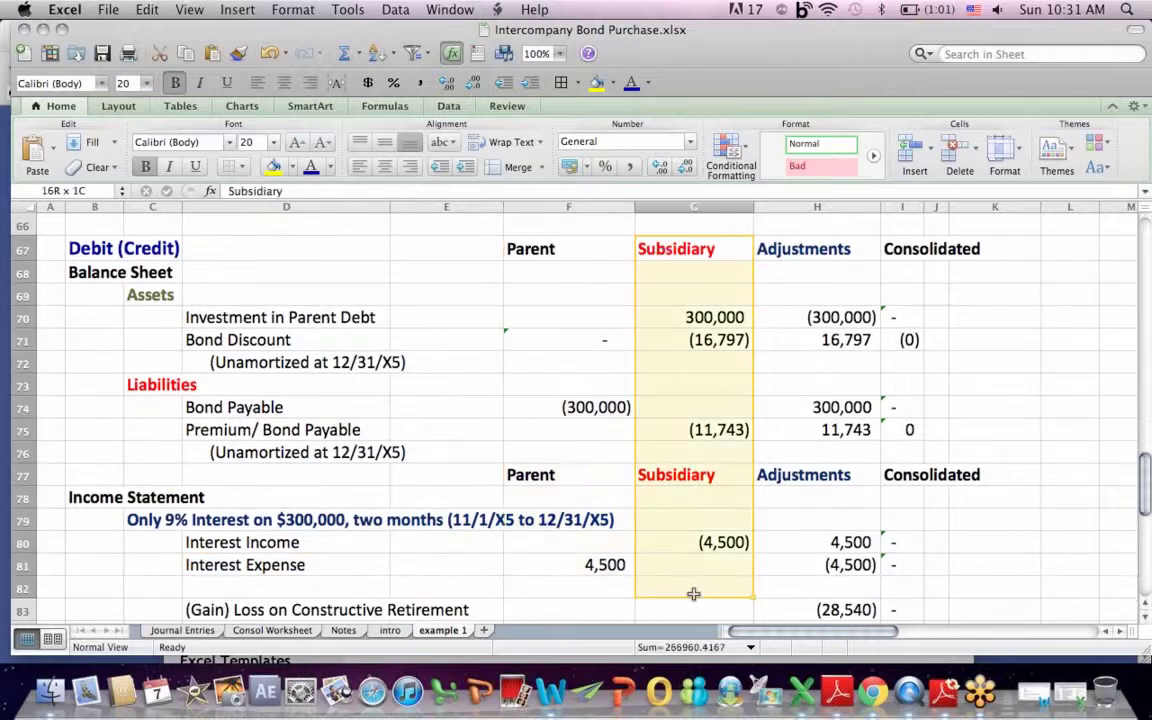
left_click(813, 255)
left_click_drag(813, 255, 828, 588)
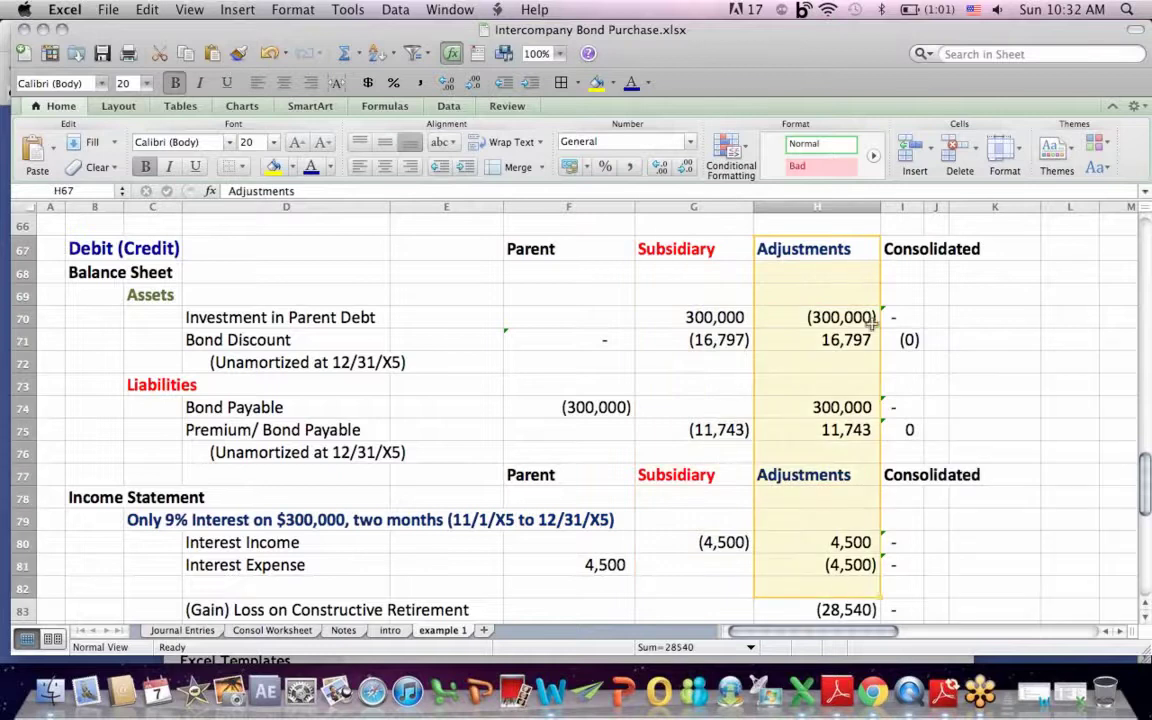
left_click_drag(904, 261, 924, 607)
left_click(622, 360)
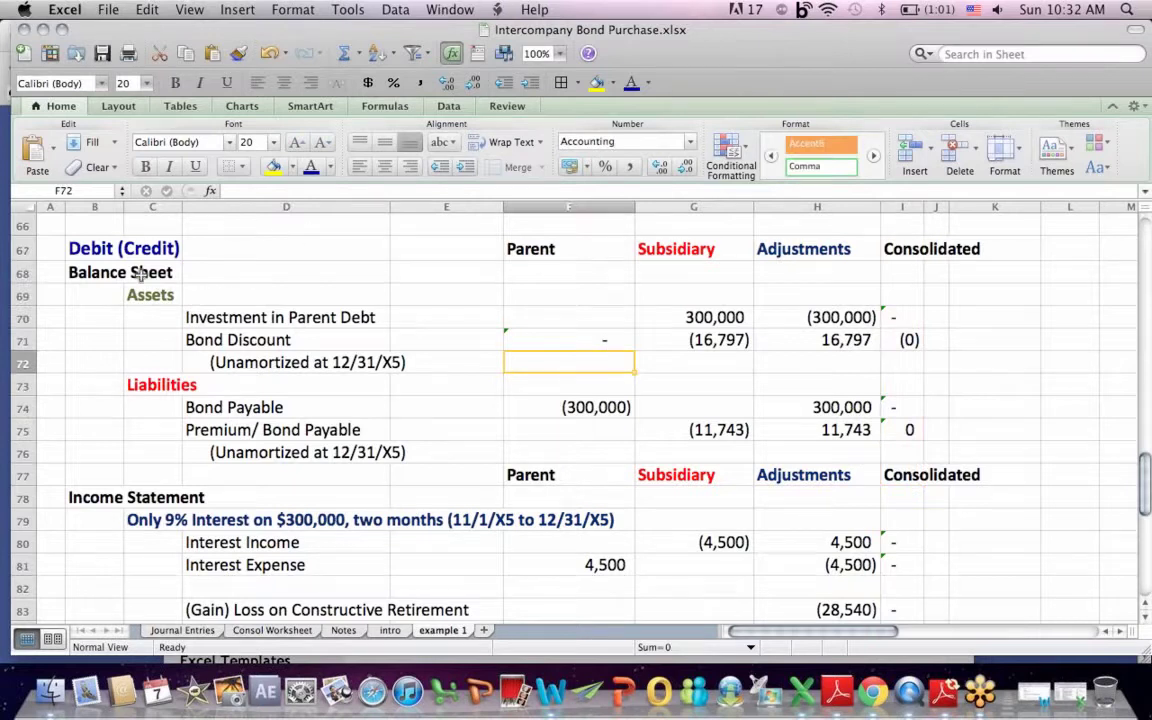
left_click(199, 316)
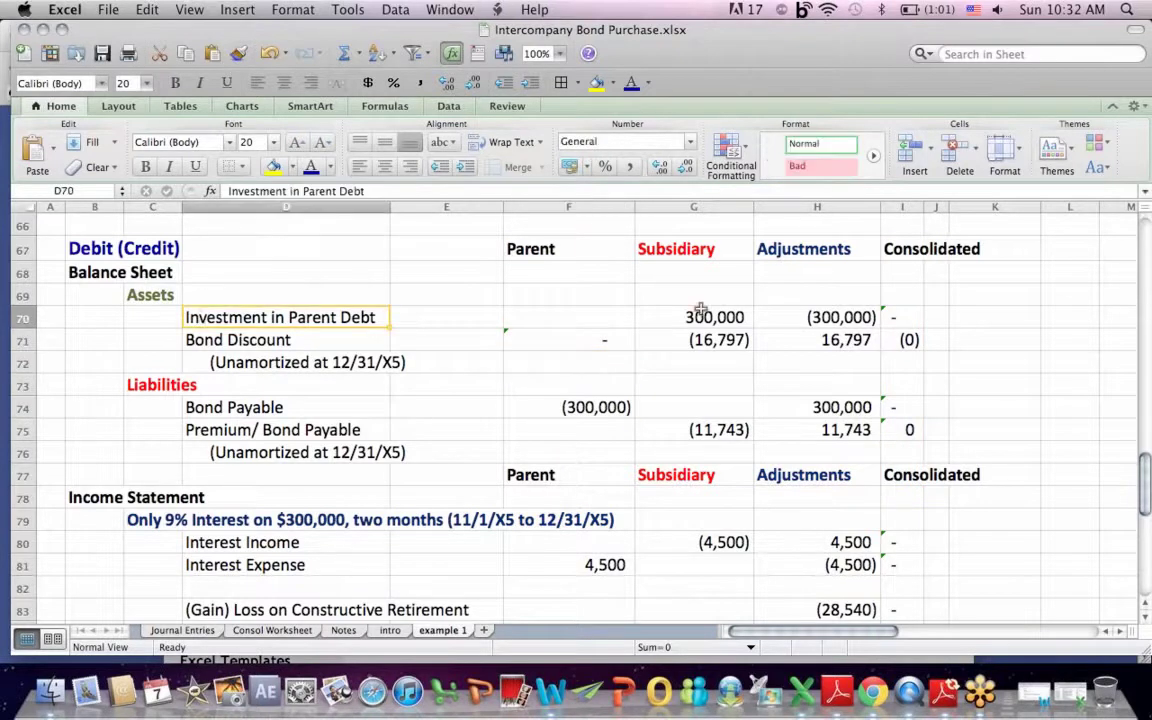
left_click(700, 312)
left_click(826, 318)
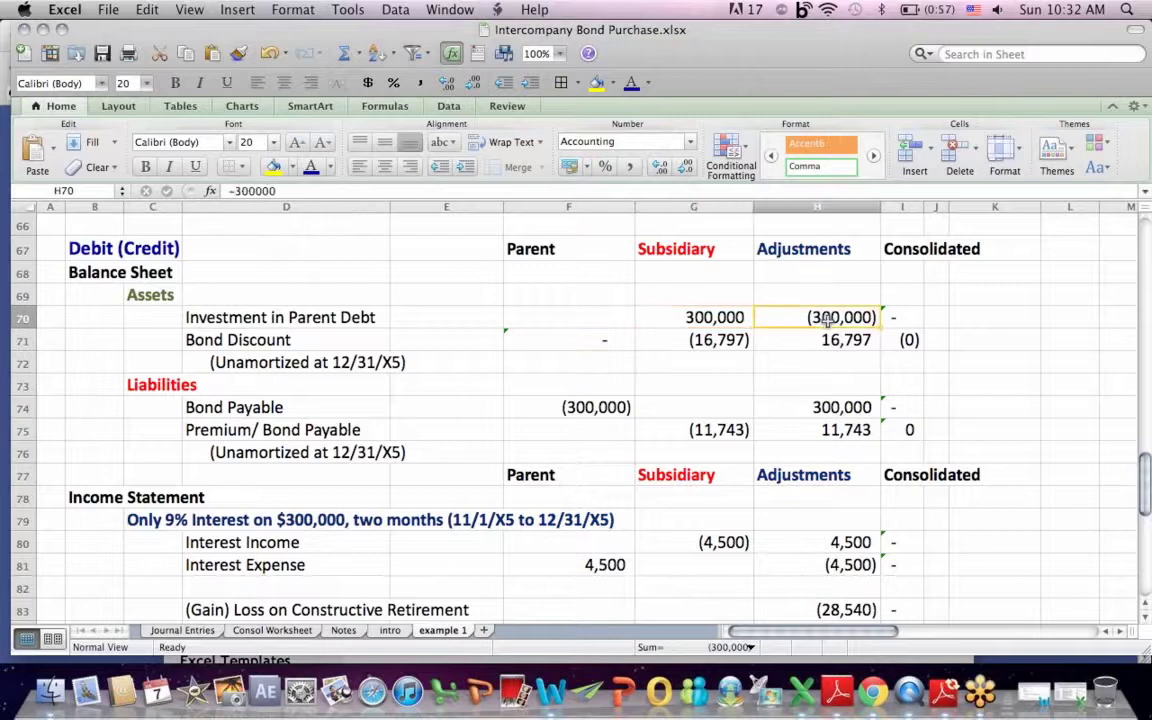
left_click_drag(250, 342, 688, 362)
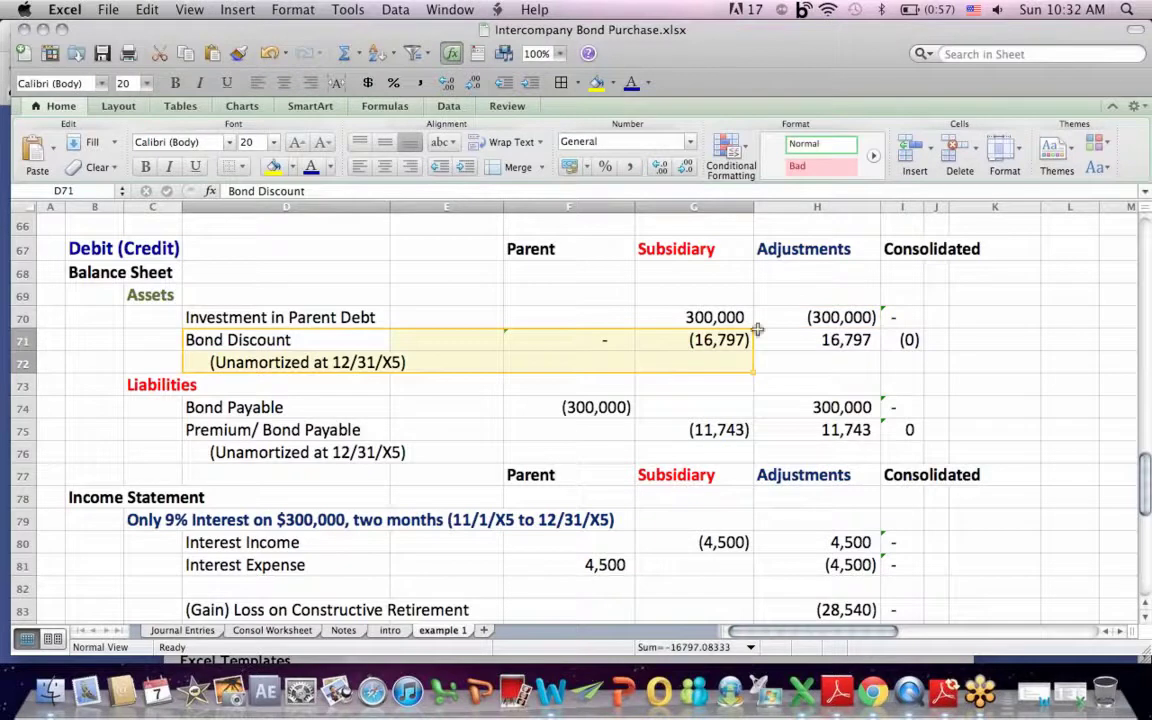
left_click(824, 343)
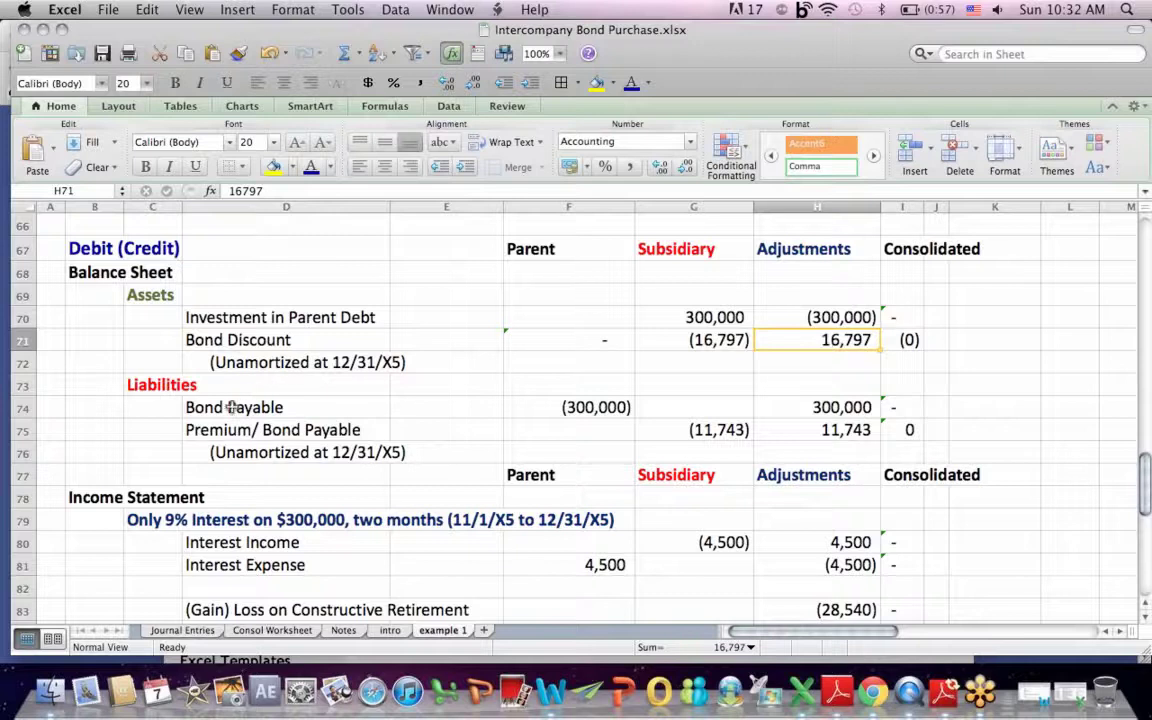
left_click_drag(226, 405, 606, 407)
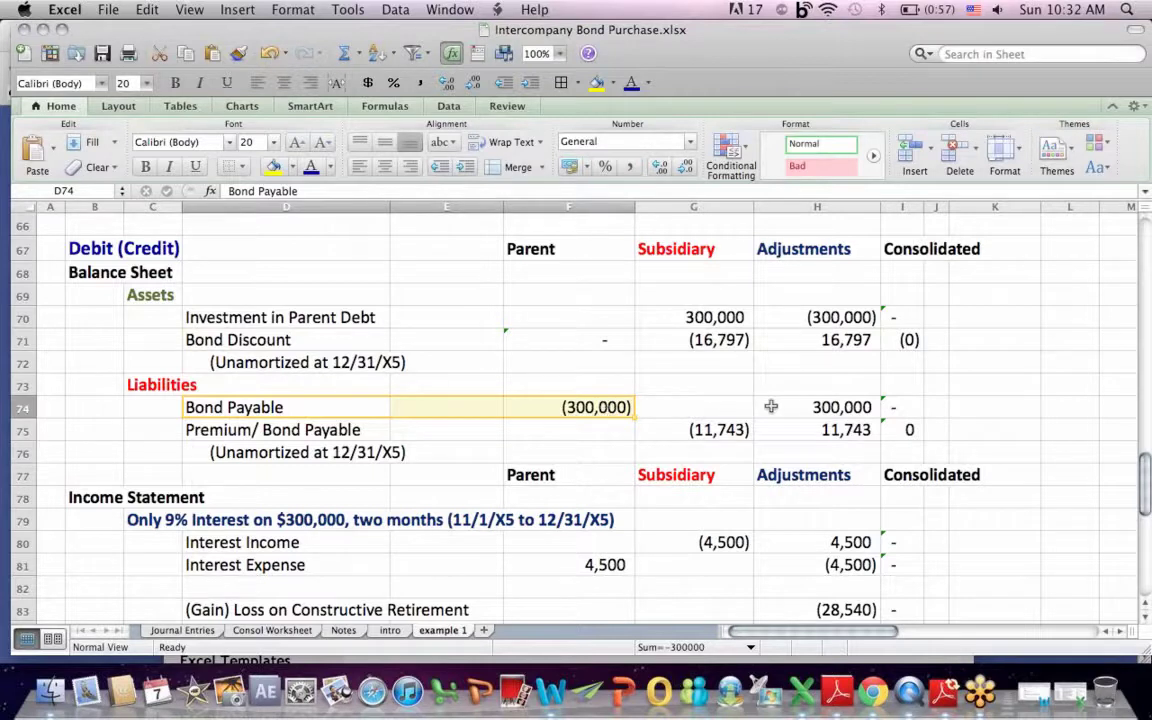
left_click(813, 406)
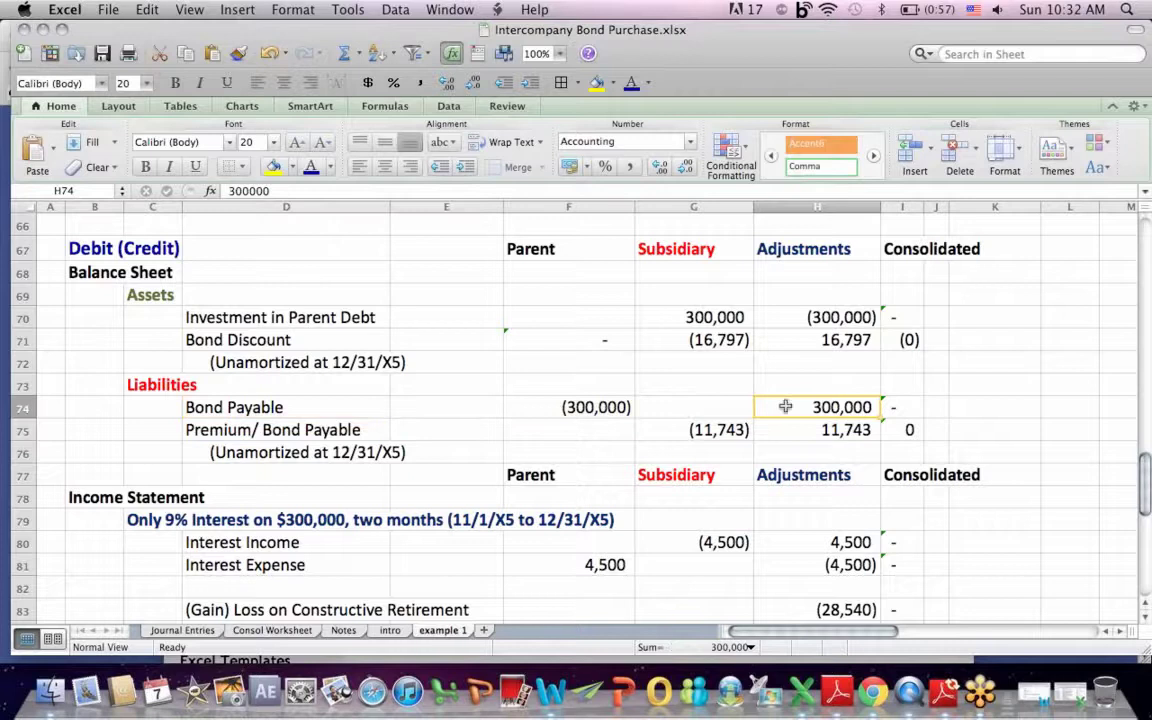
left_click(228, 432)
left_click_drag(228, 432, 505, 453)
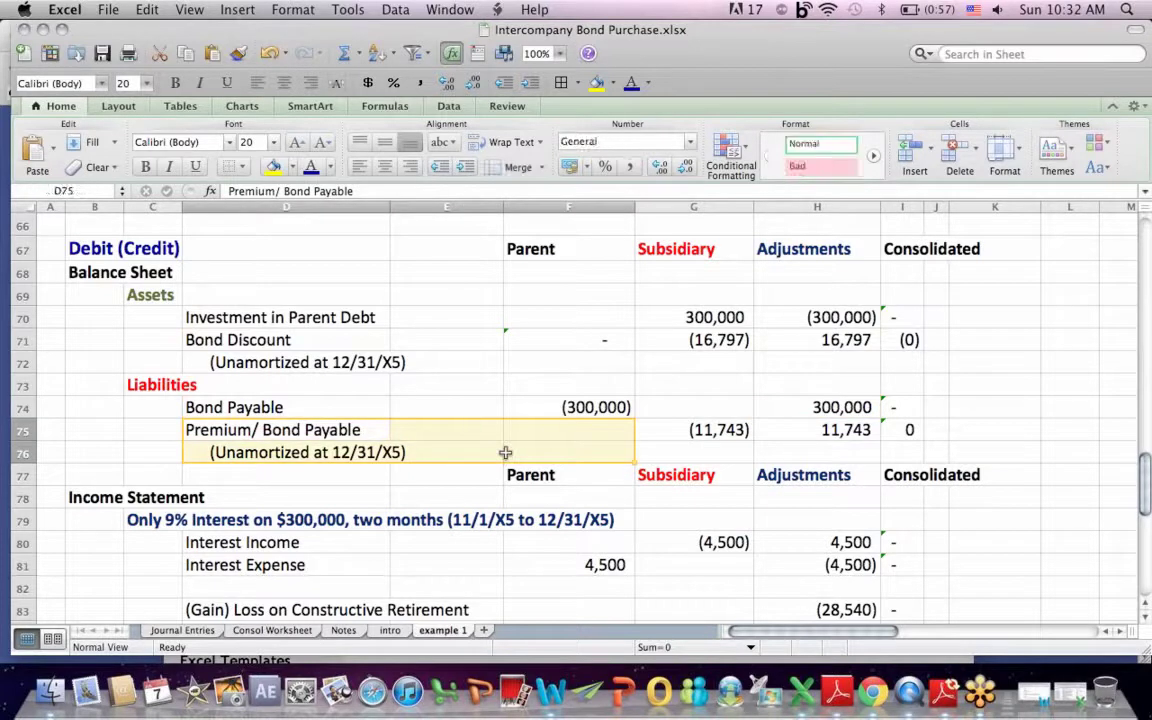
left_click(703, 430)
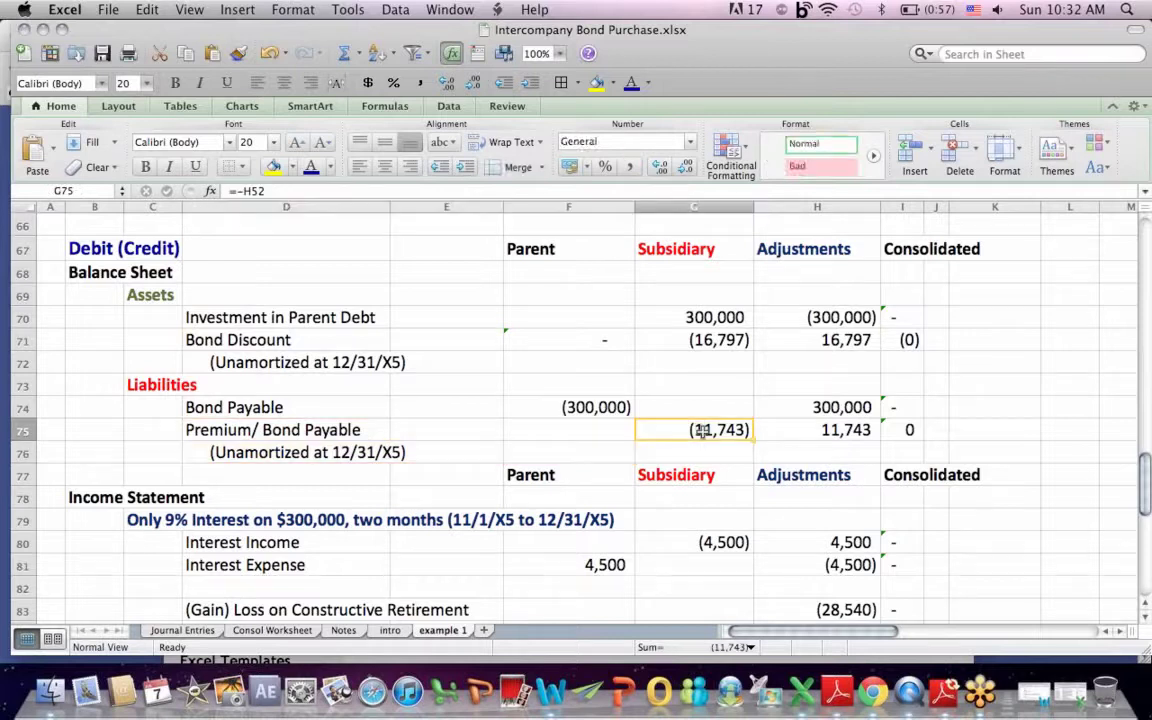
left_click(843, 429)
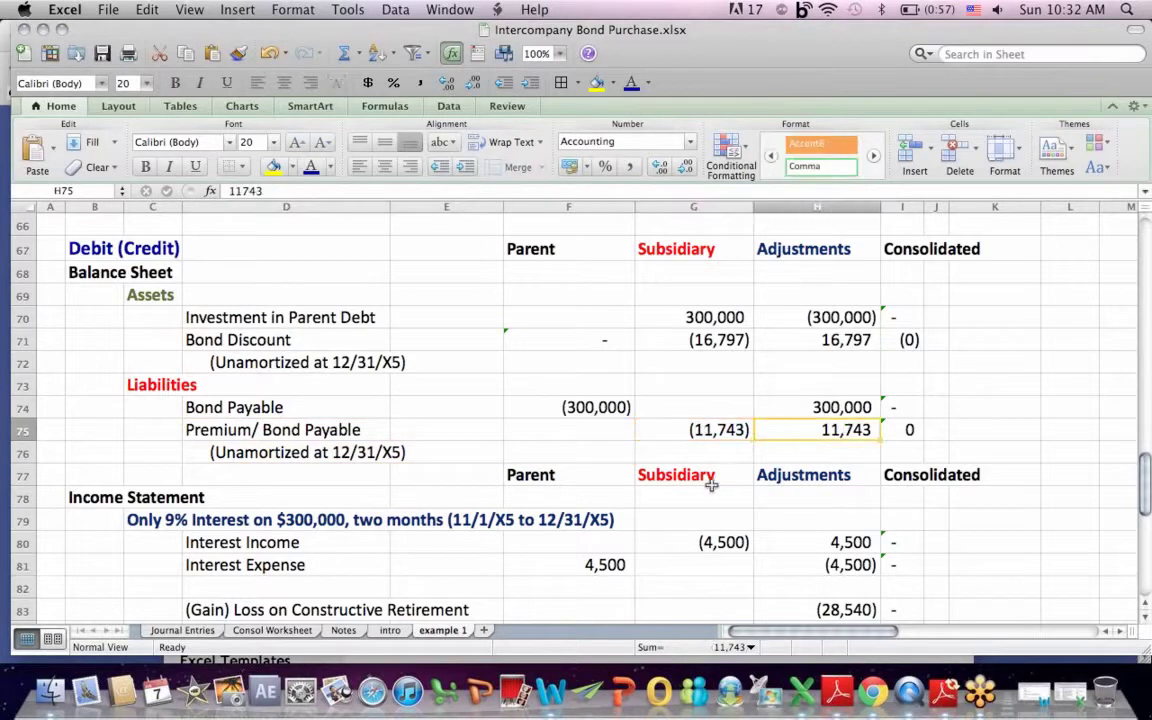
left_click(655, 516)
key("Down")
key("Down")
key("Down")
key("Down")
key("Down")
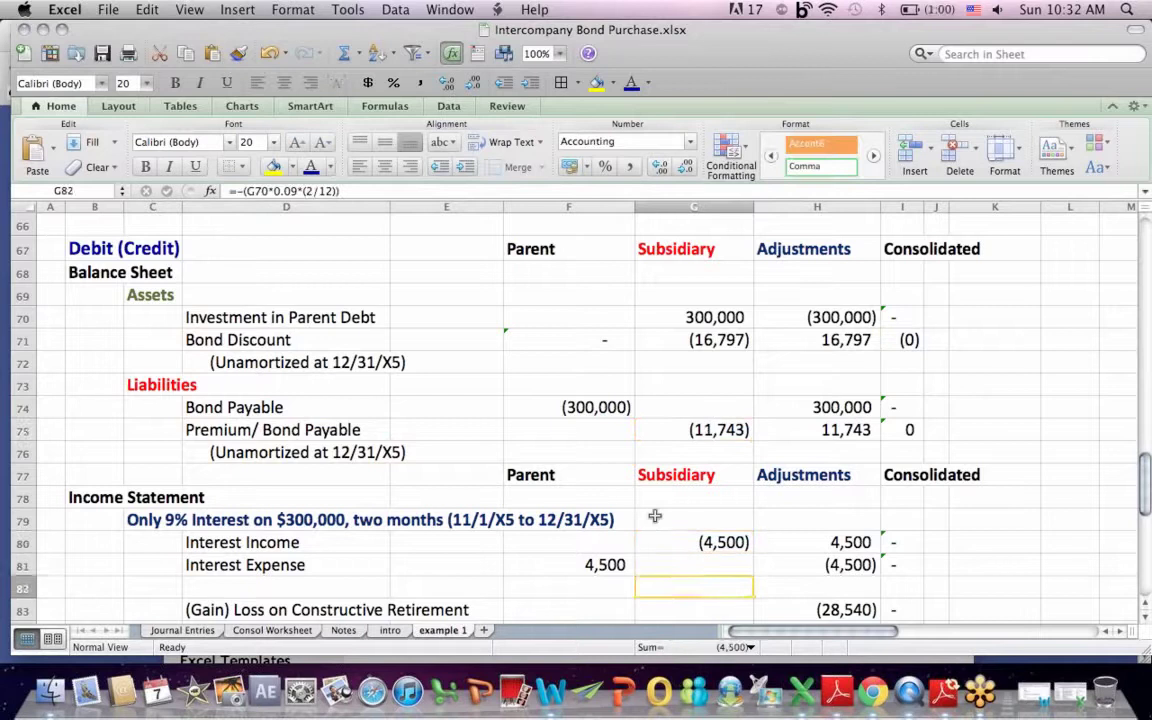
key("Down")
key("Down")
key("Down")
key("Down")
key("Down")
key("Down")
key("Down")
key("Down")
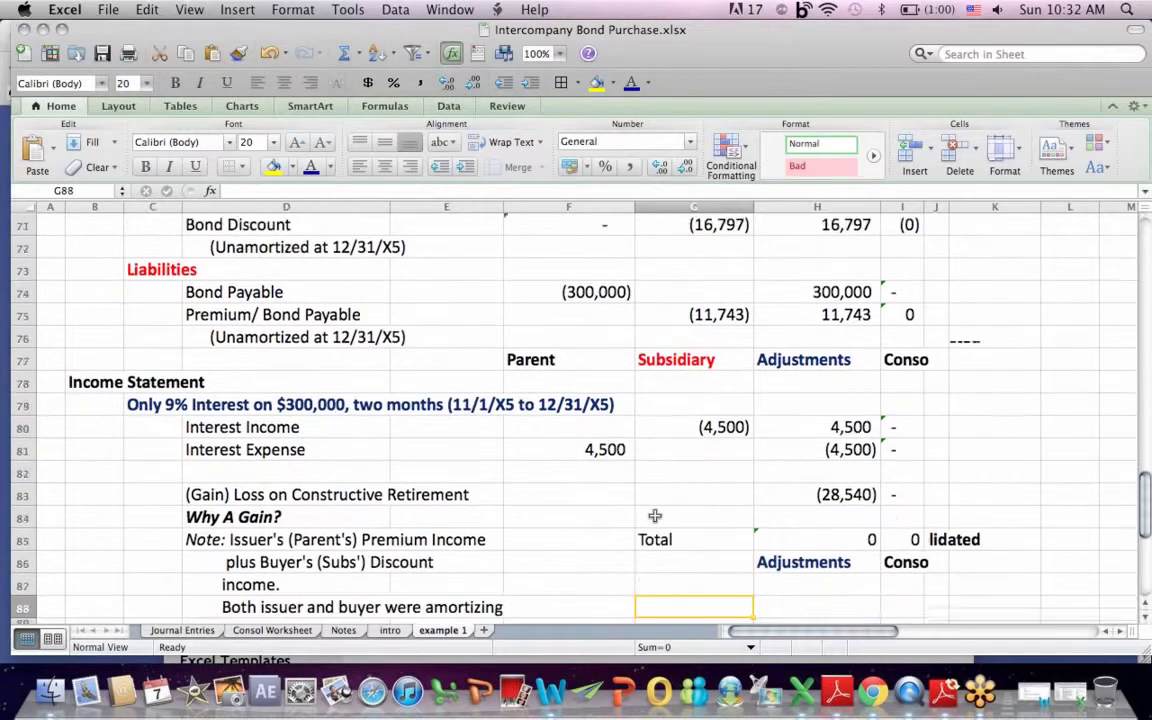
key("Down")
key("Down")
key("Down")
key("Down")
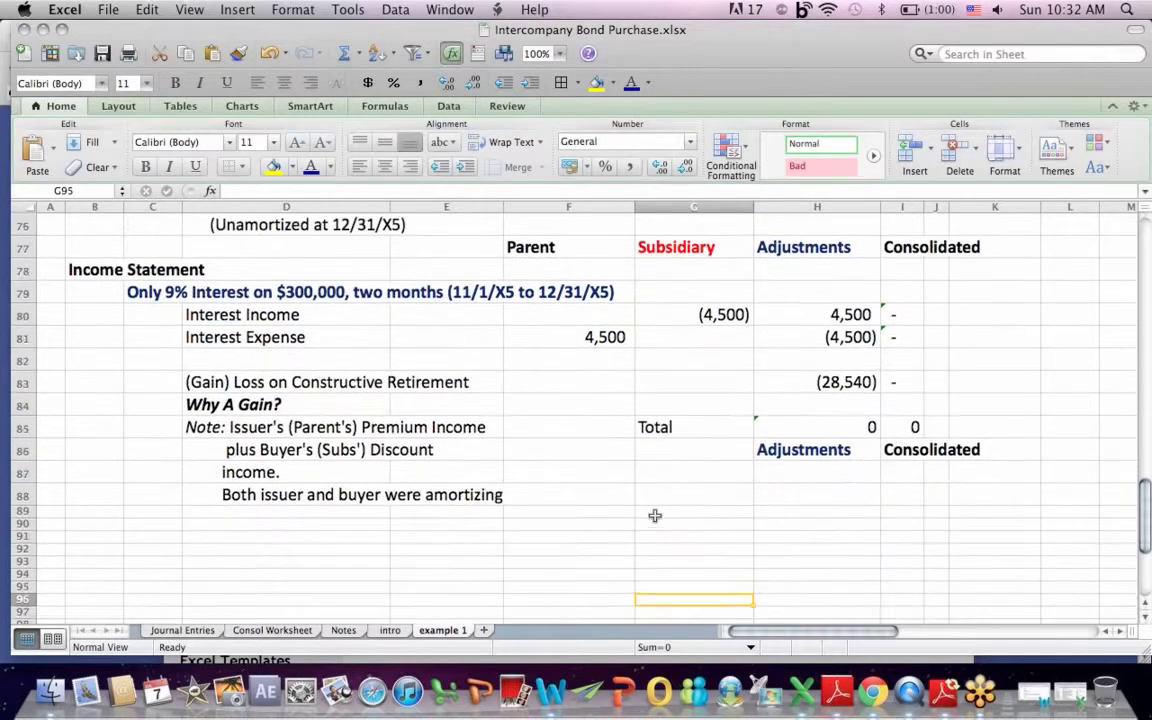
left_click(168, 290)
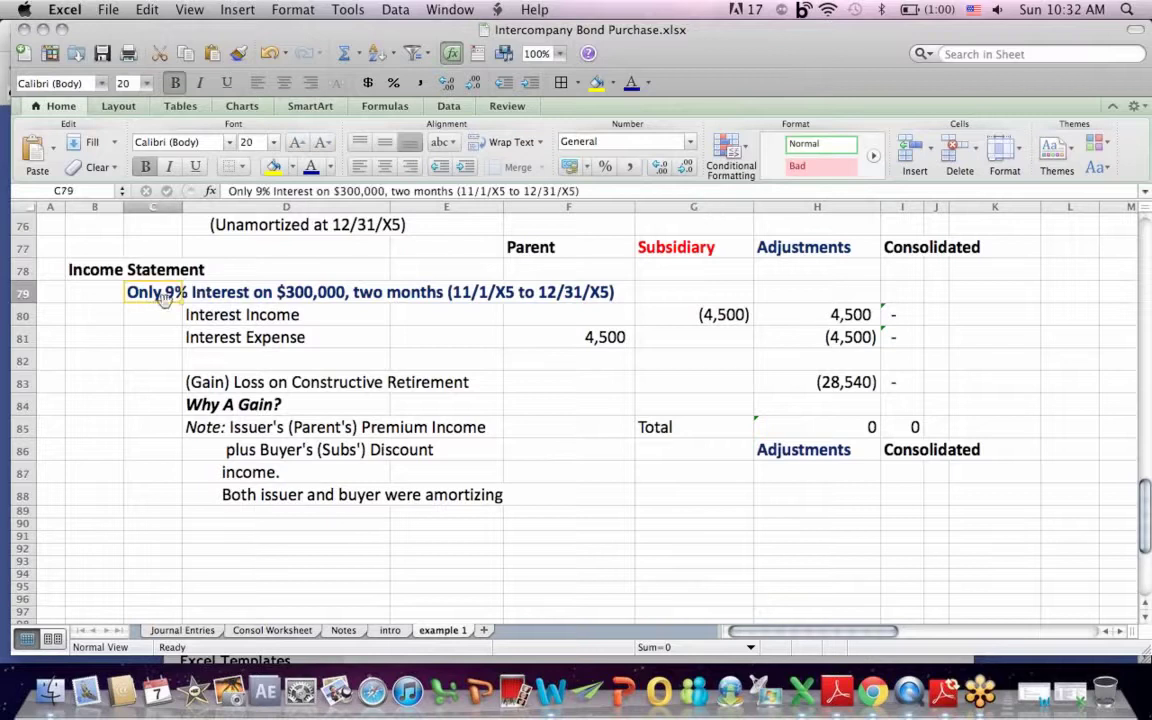
left_click(308, 292)
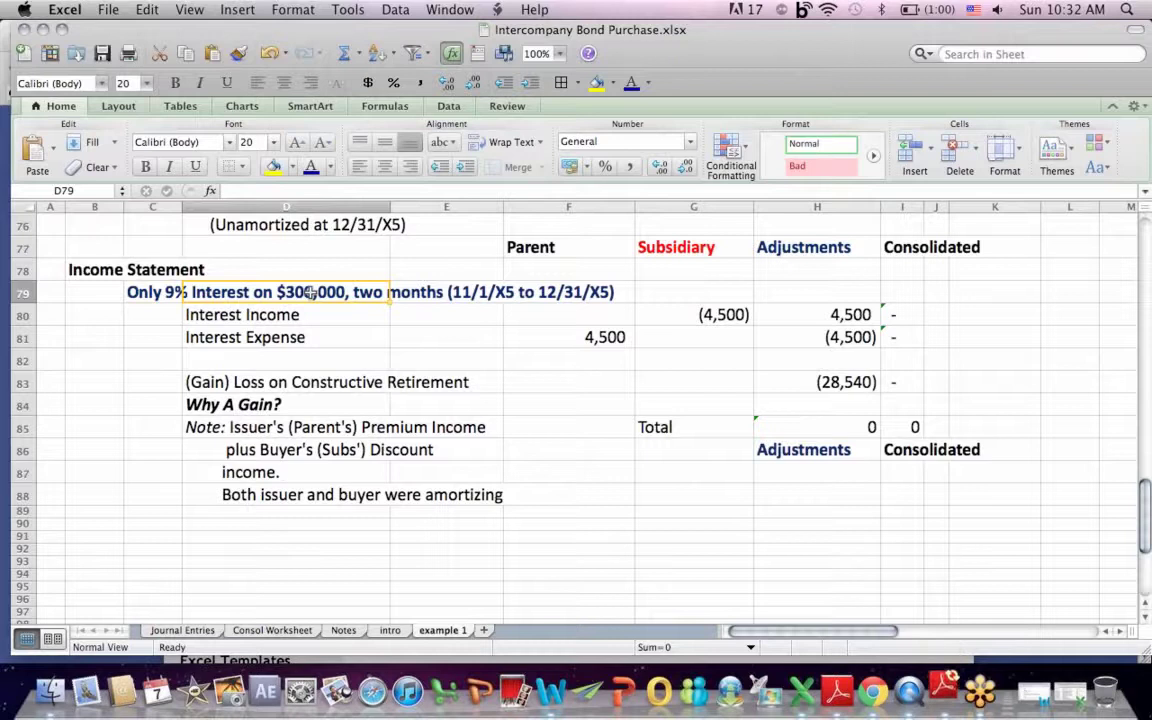
left_click(510, 294)
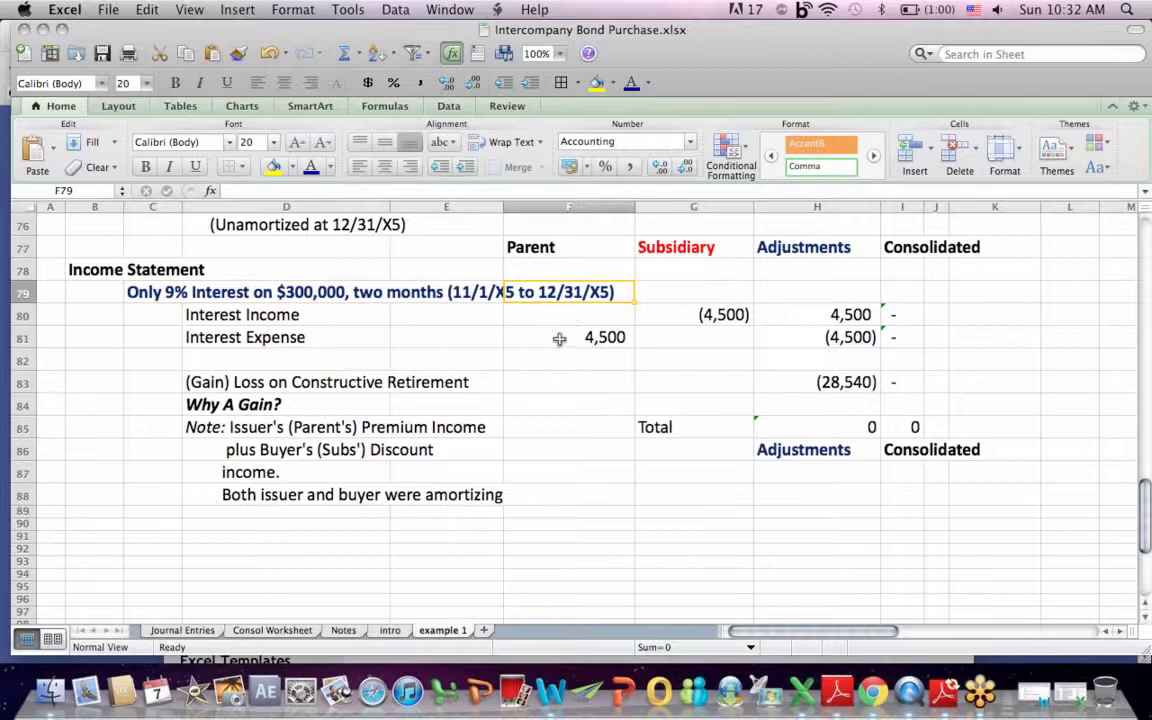
left_click_drag(205, 335, 628, 355)
left_click(600, 247)
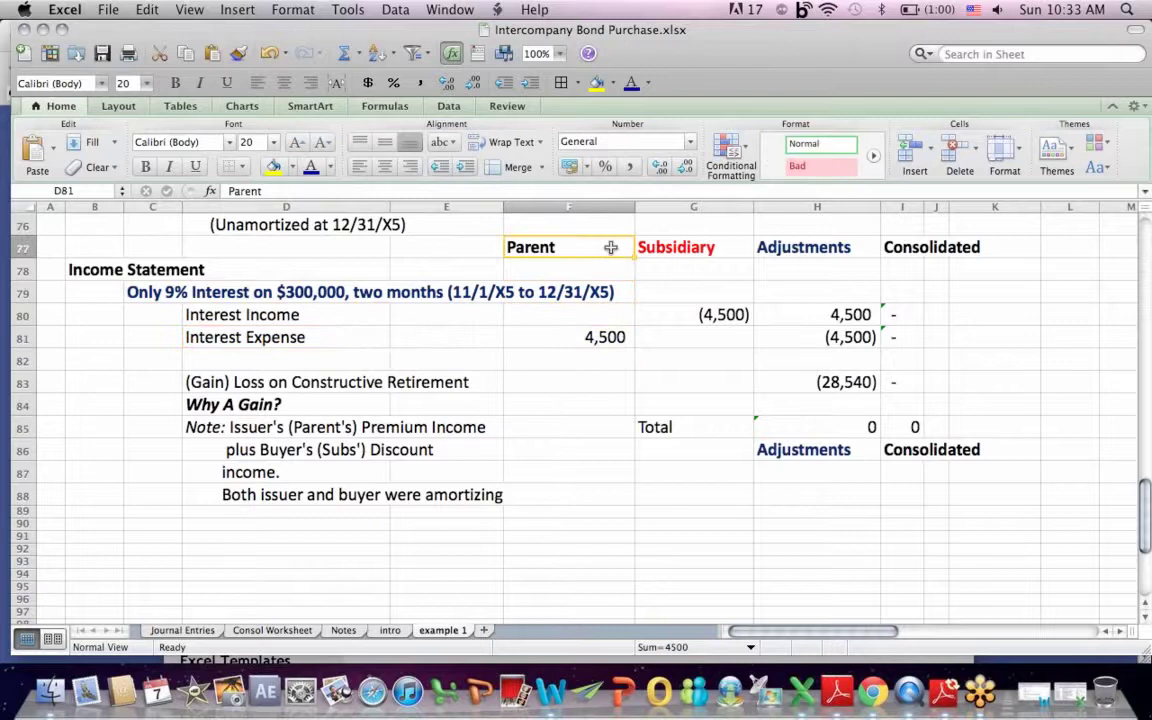
left_click_drag(206, 314, 684, 314)
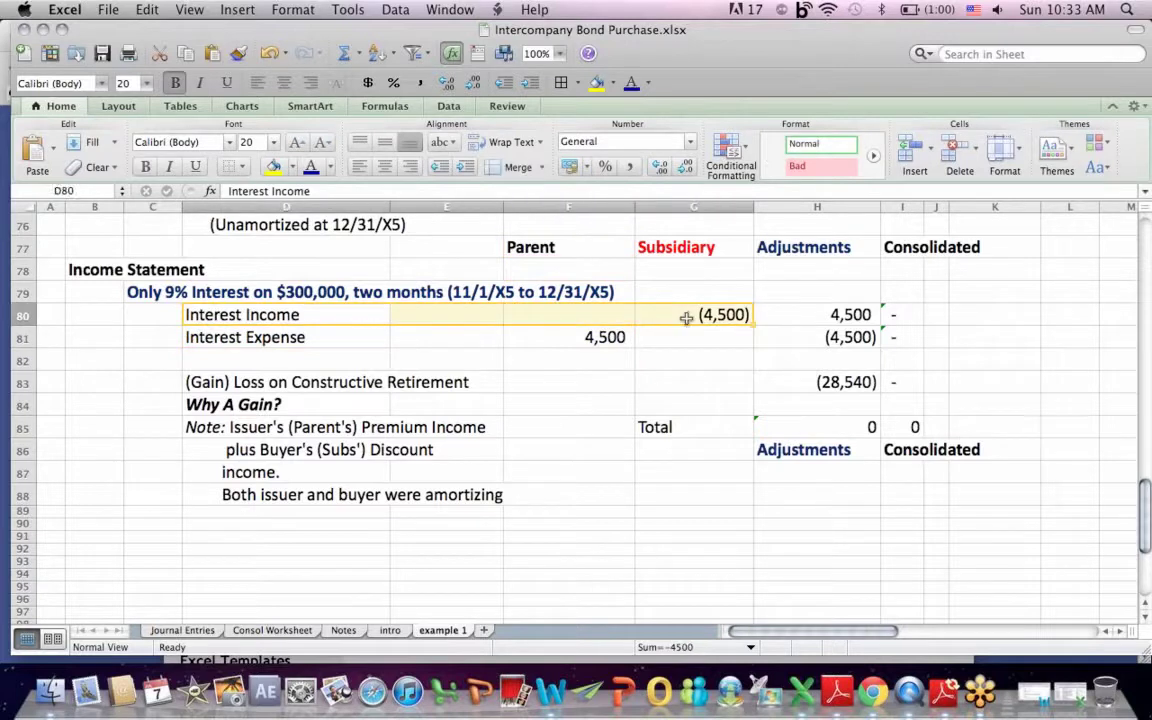
left_click(700, 248)
left_click_drag(830, 314, 840, 358)
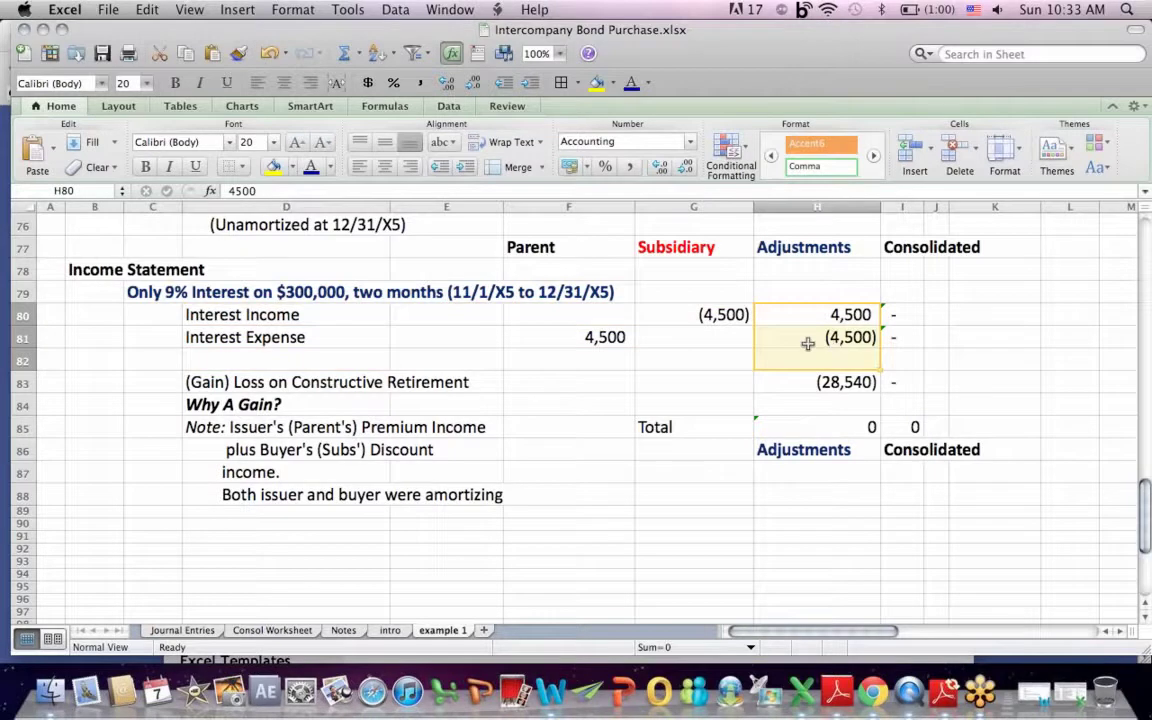
left_click(225, 382)
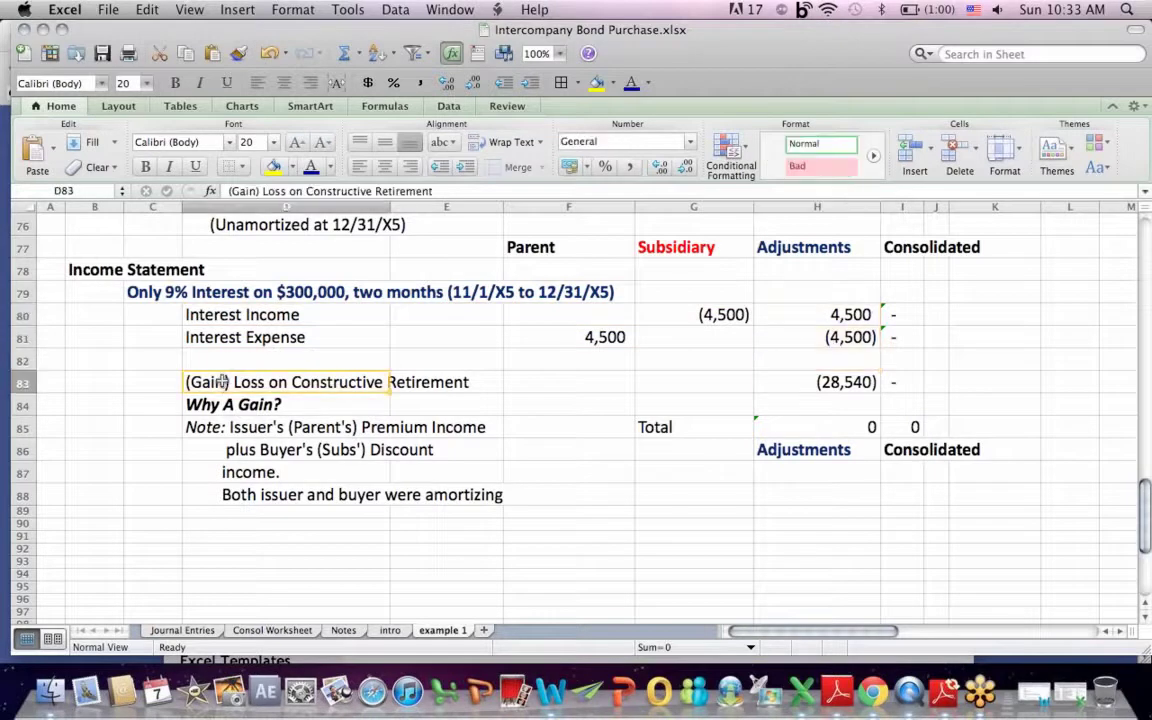
left_click(812, 381)
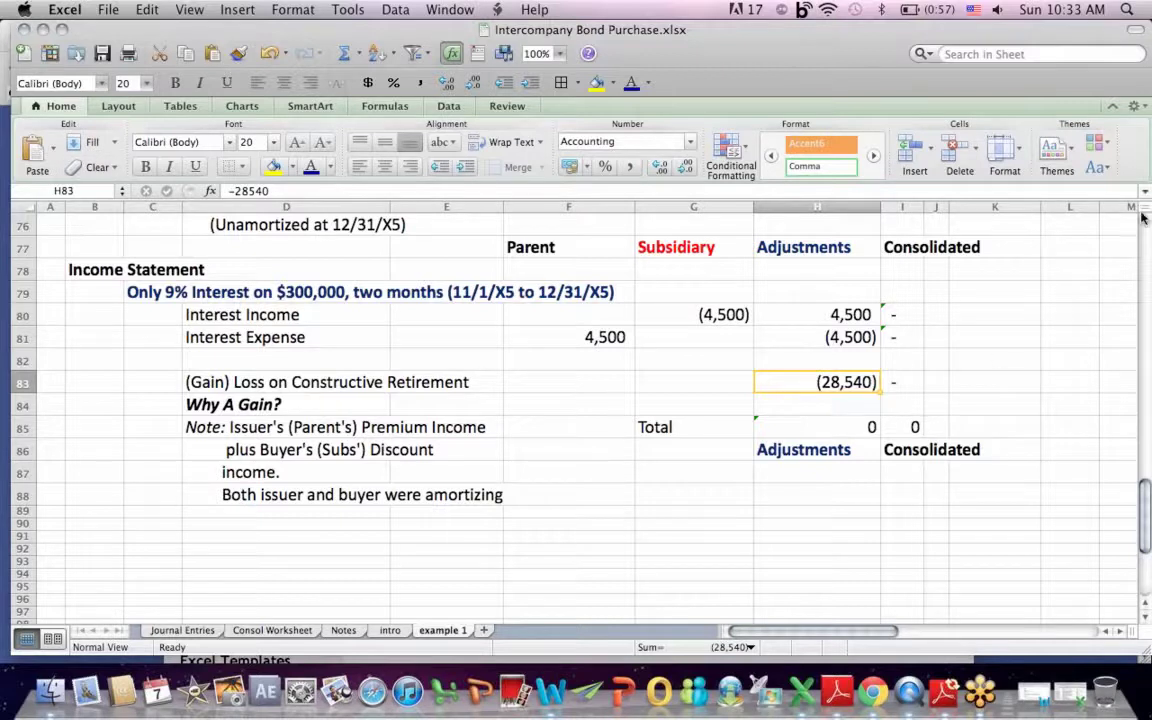
left_click(787, 339)
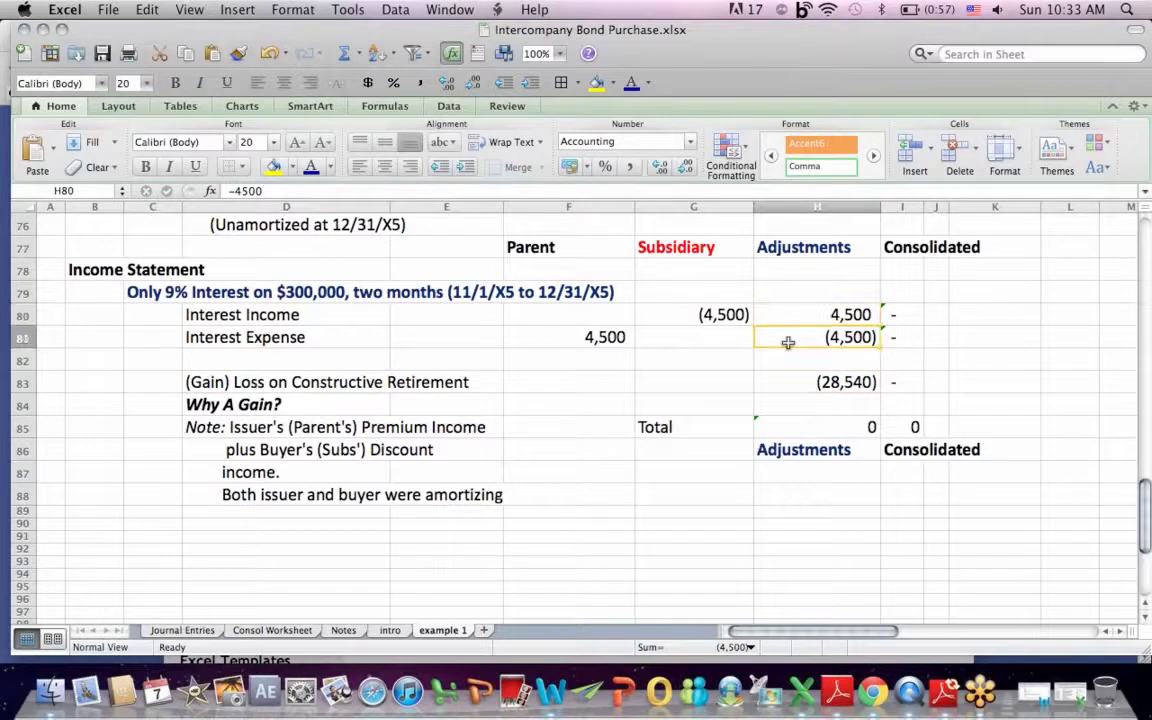
key("Up")
key("Up")
key("Up")
key("Up")
key("Up")
key("Up")
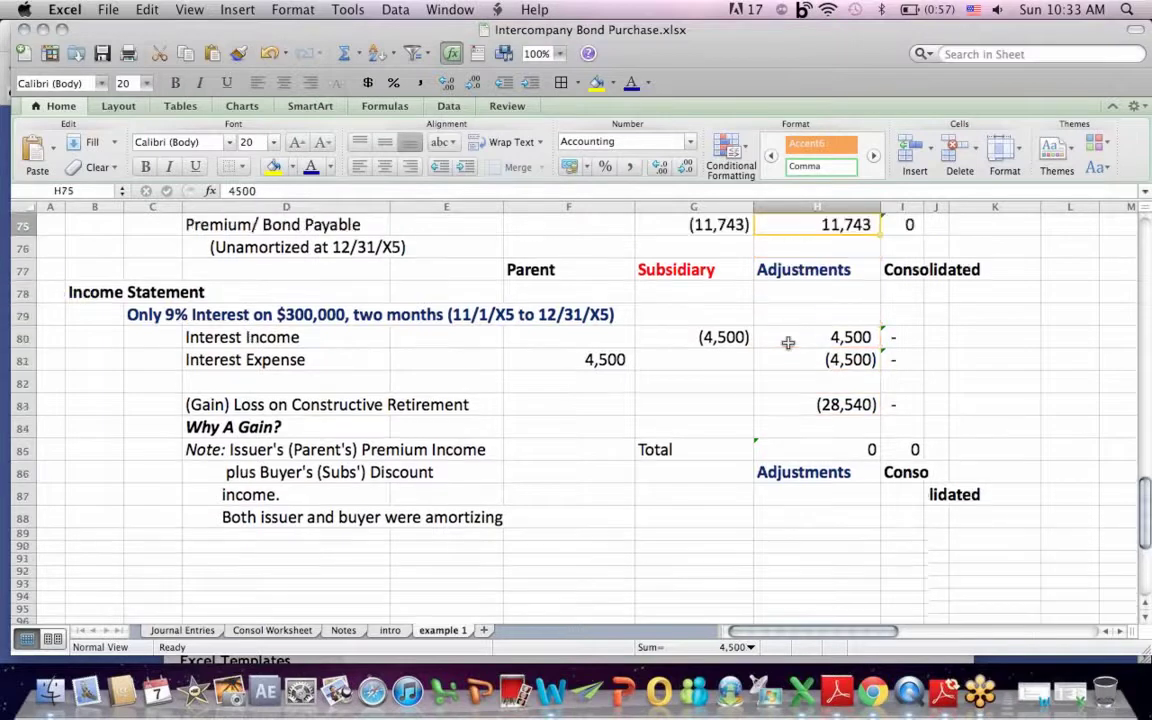
key("Up")
key("Up")
key("Up")
key("Up")
key("Up")
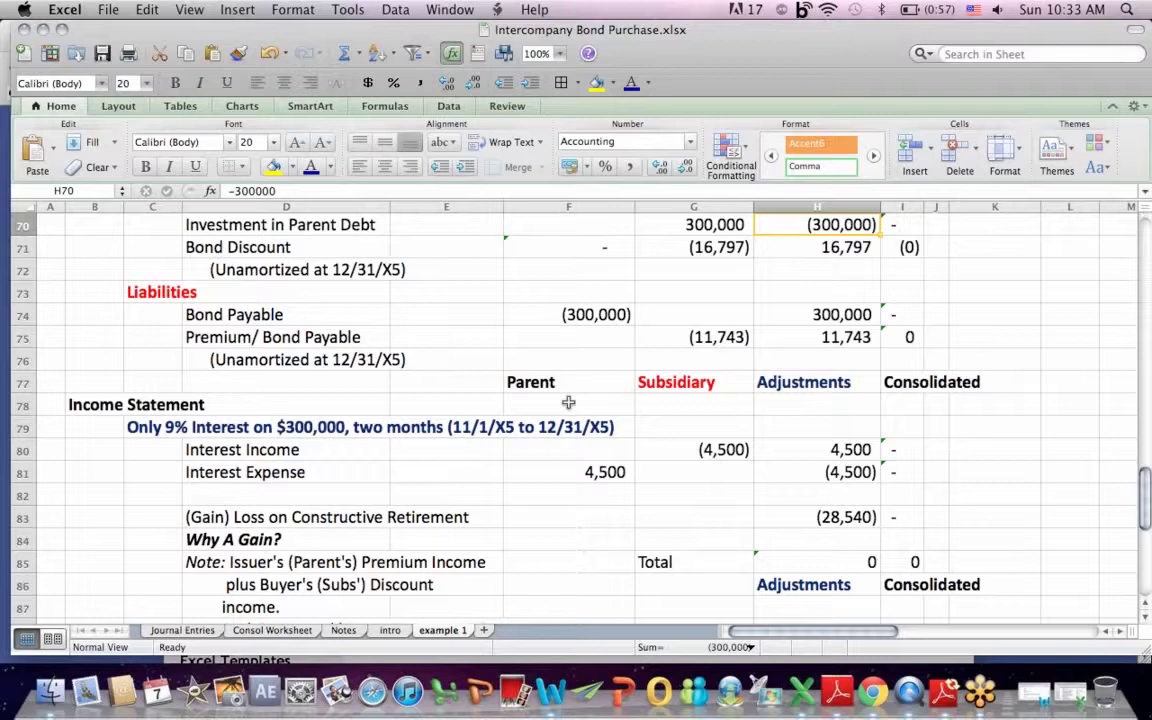
left_click_drag(236, 337, 740, 342)
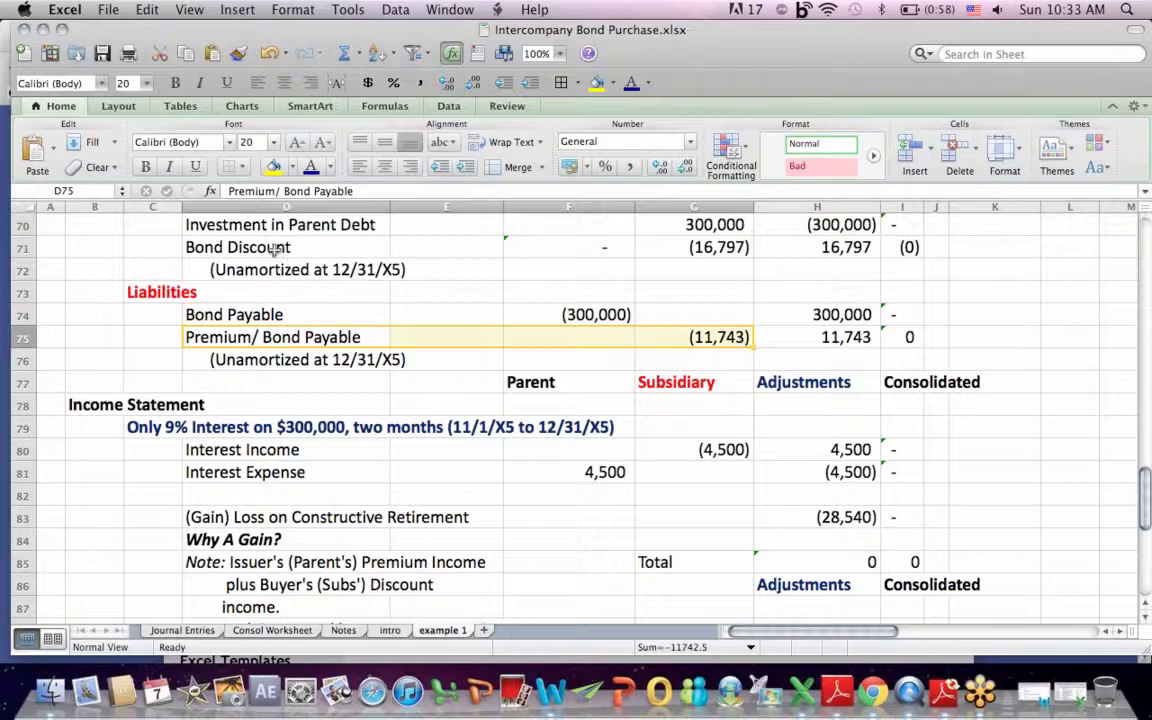
left_click_drag(258, 246, 722, 246)
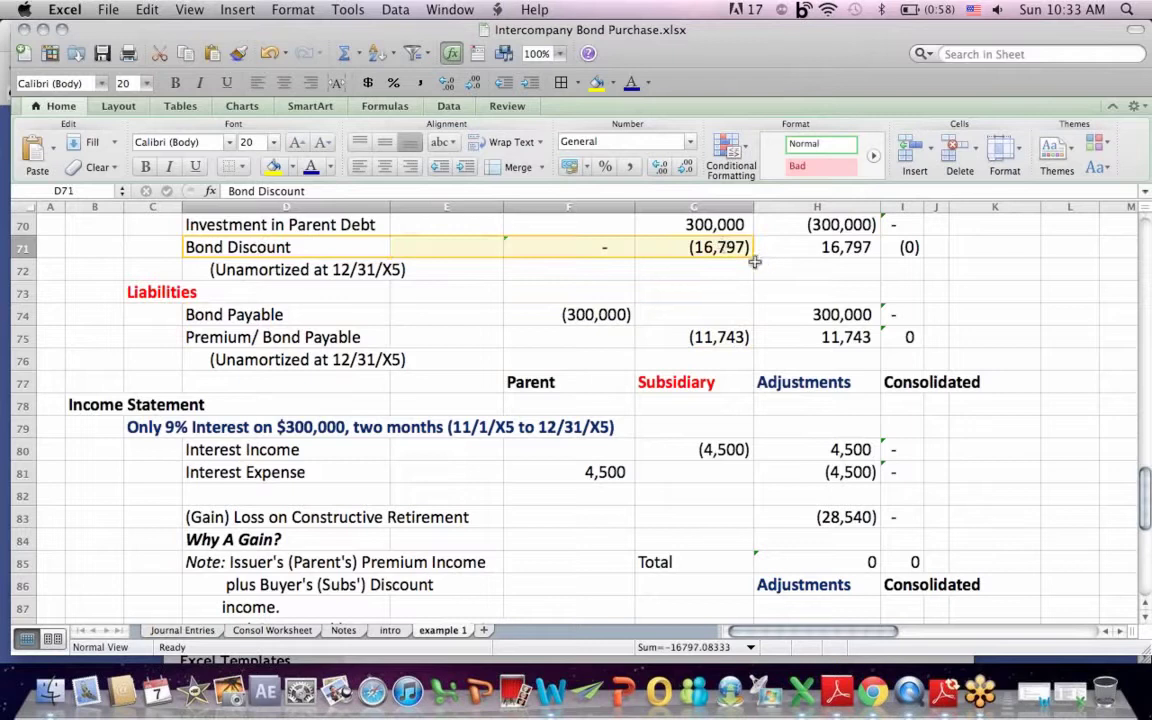
left_click(757, 264)
left_click_drag(694, 249, 713, 345)
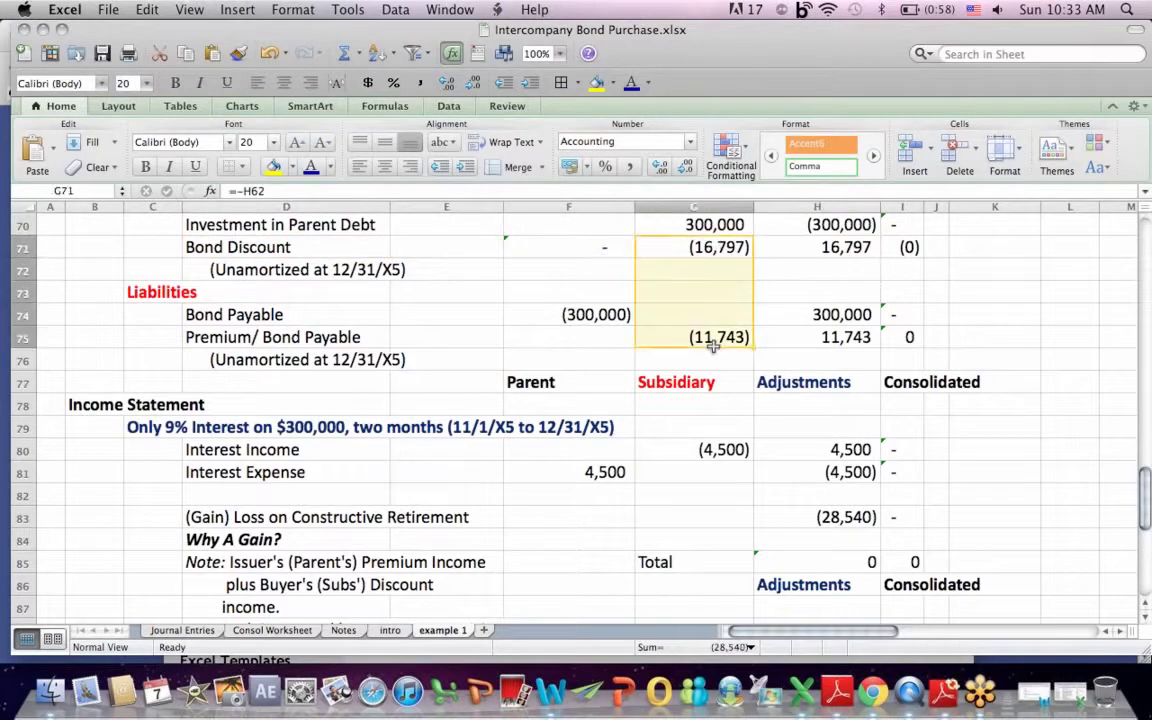
left_click(656, 558)
left_click(842, 517)
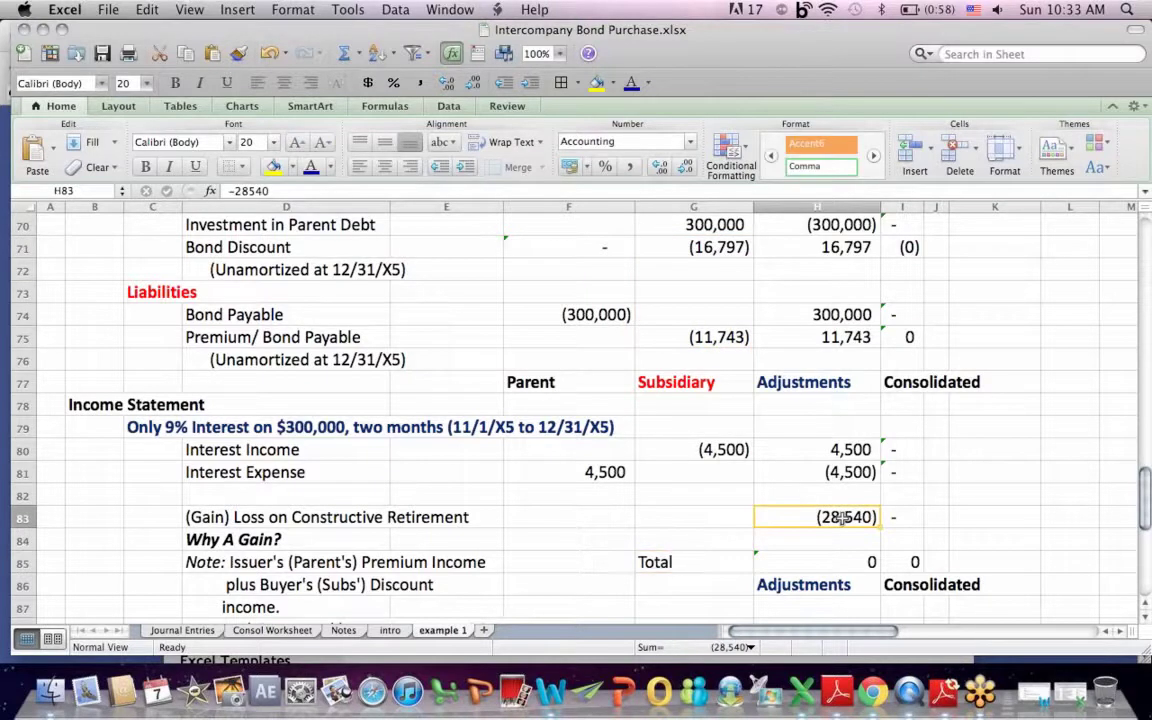
key("Down")
key("Down")
key("Down")
key("Down")
key("Down")
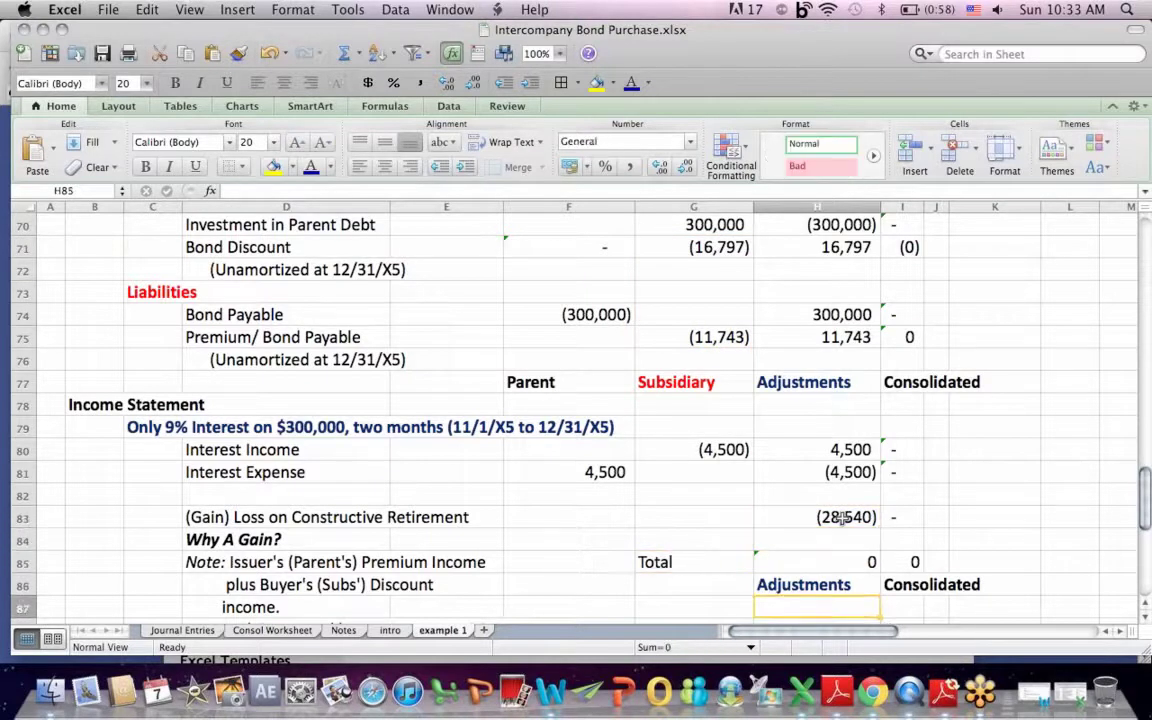
key("Down")
key("Down")
key("Down")
key("Down")
key("Down")
key("Down")
key("Down")
key("Down")
key("Down")
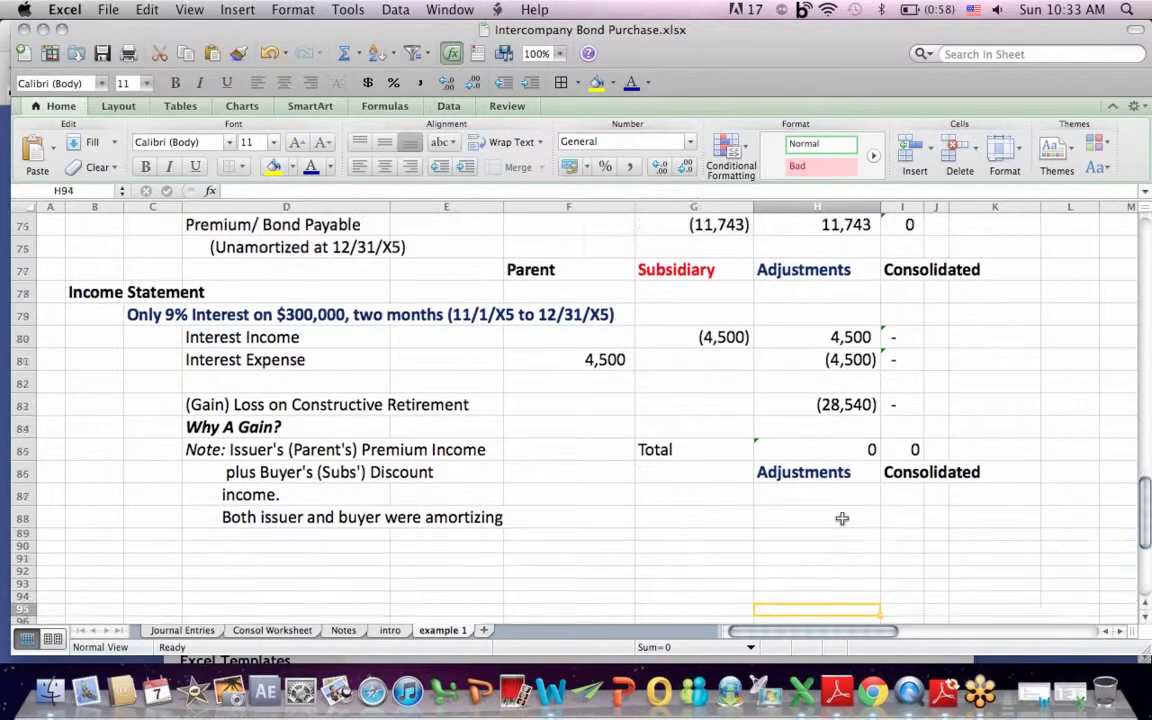
key("Down")
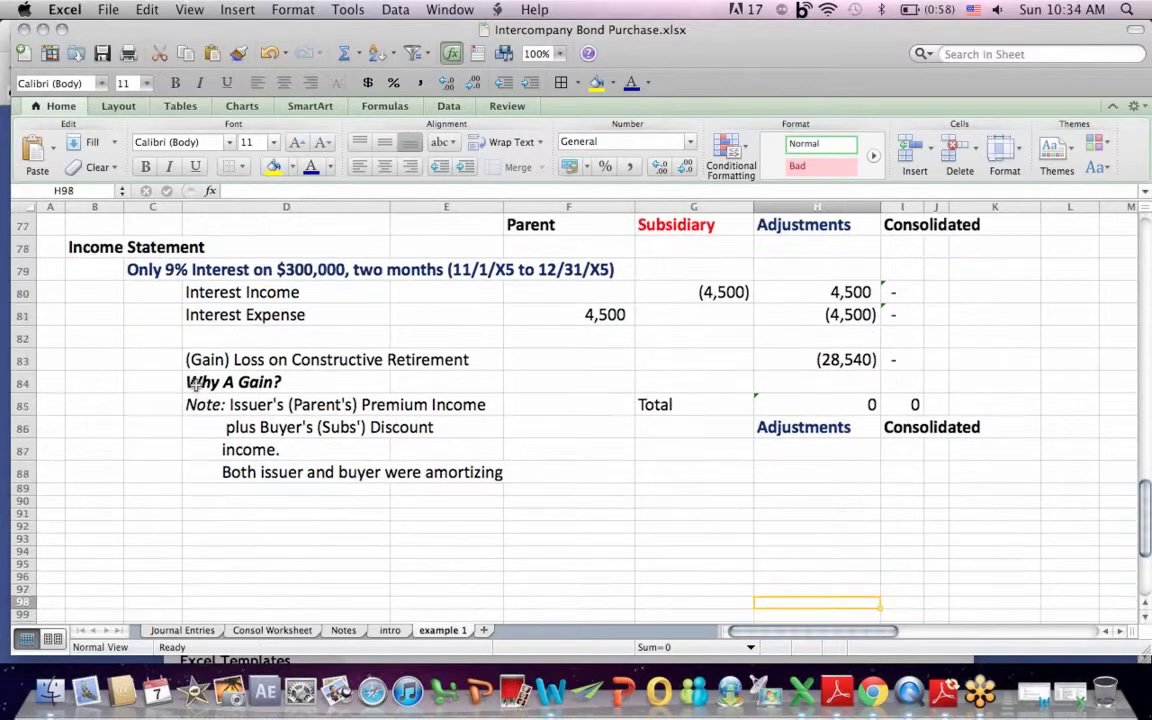
left_click_drag(194, 398, 526, 399)
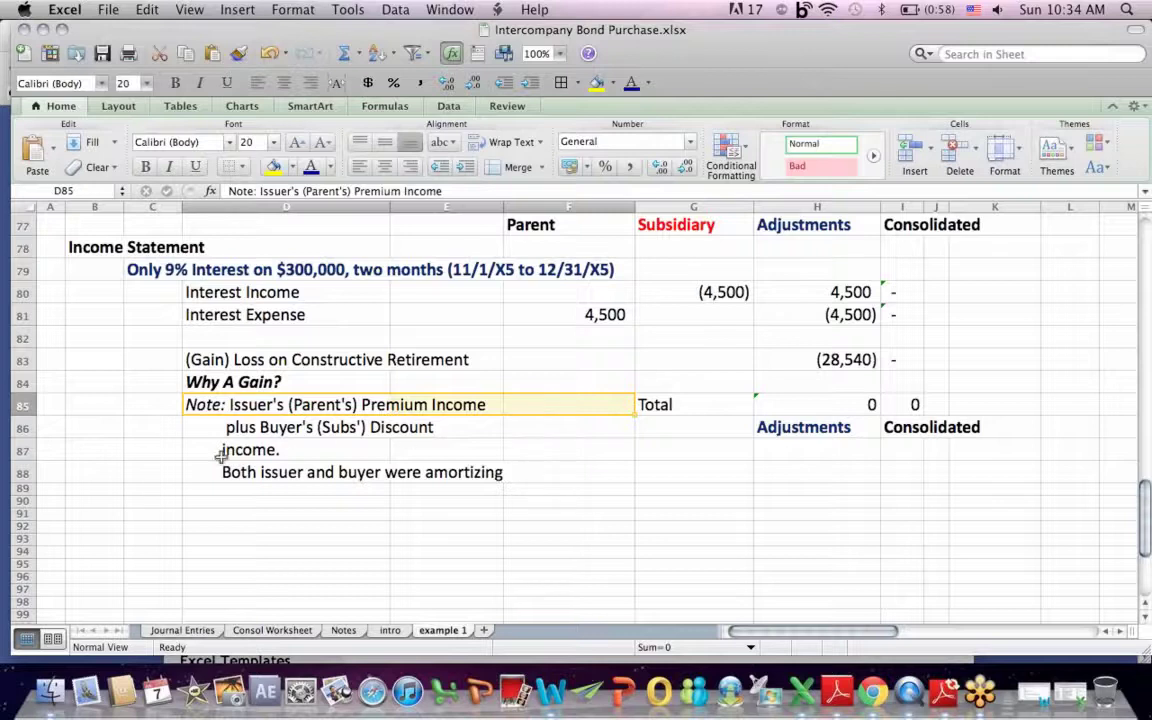
left_click_drag(198, 429, 487, 463)
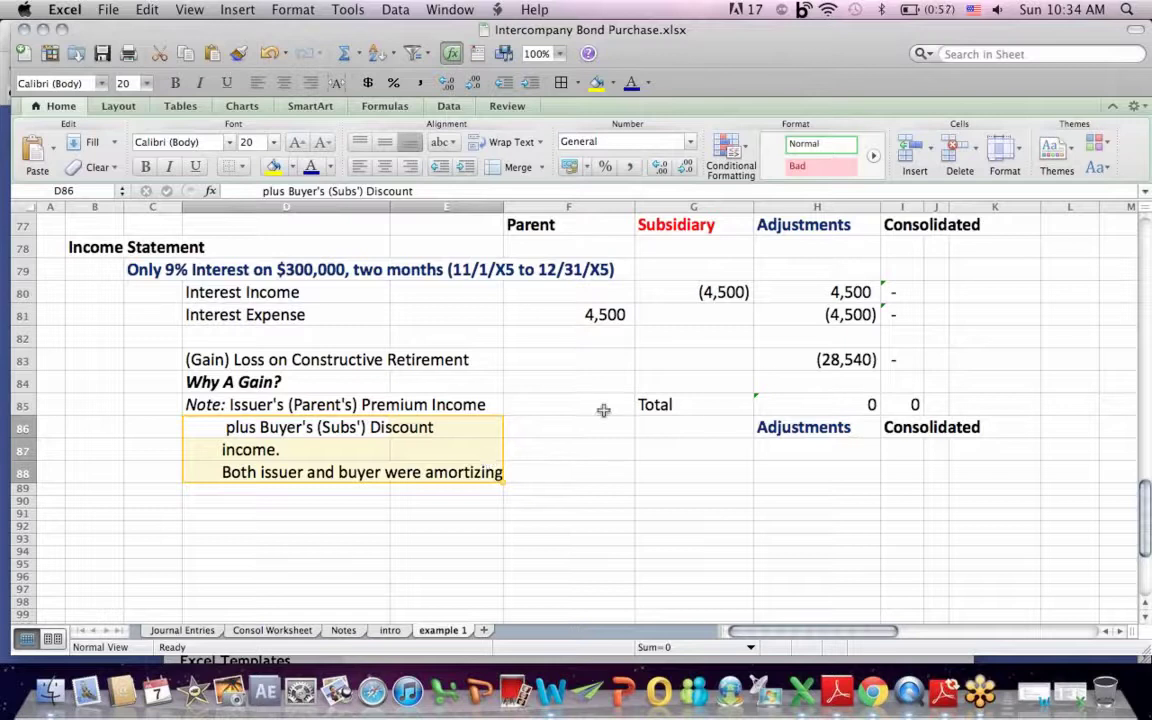
left_click(850, 359)
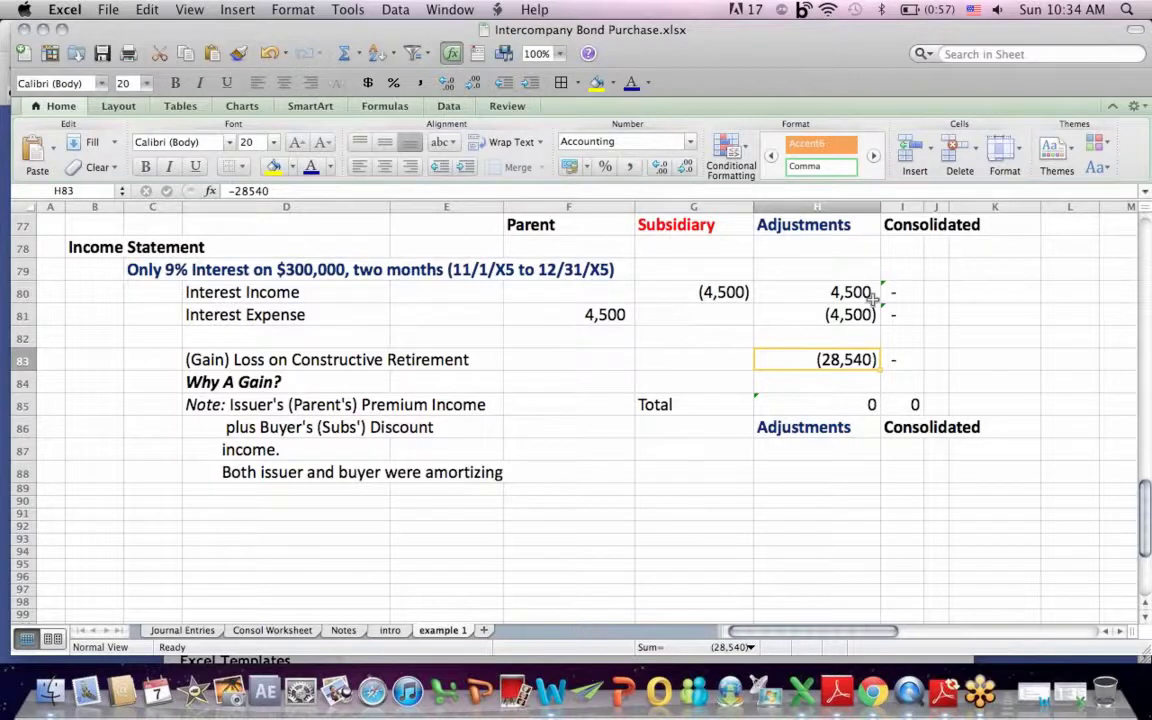
left_click(270, 367)
Step: Show the 4,500 interest income adjustment and move up to the Post Consolidation Entries heading
left_click(825, 287)
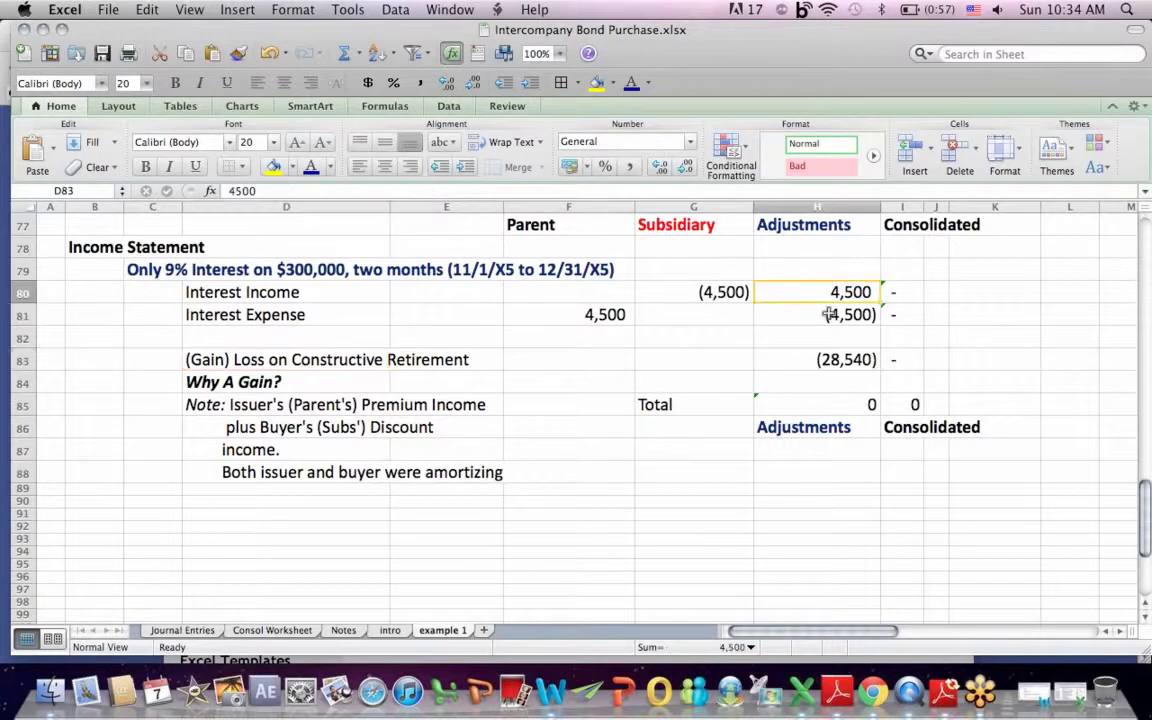
key("Up")
key("Up")
key("Up")
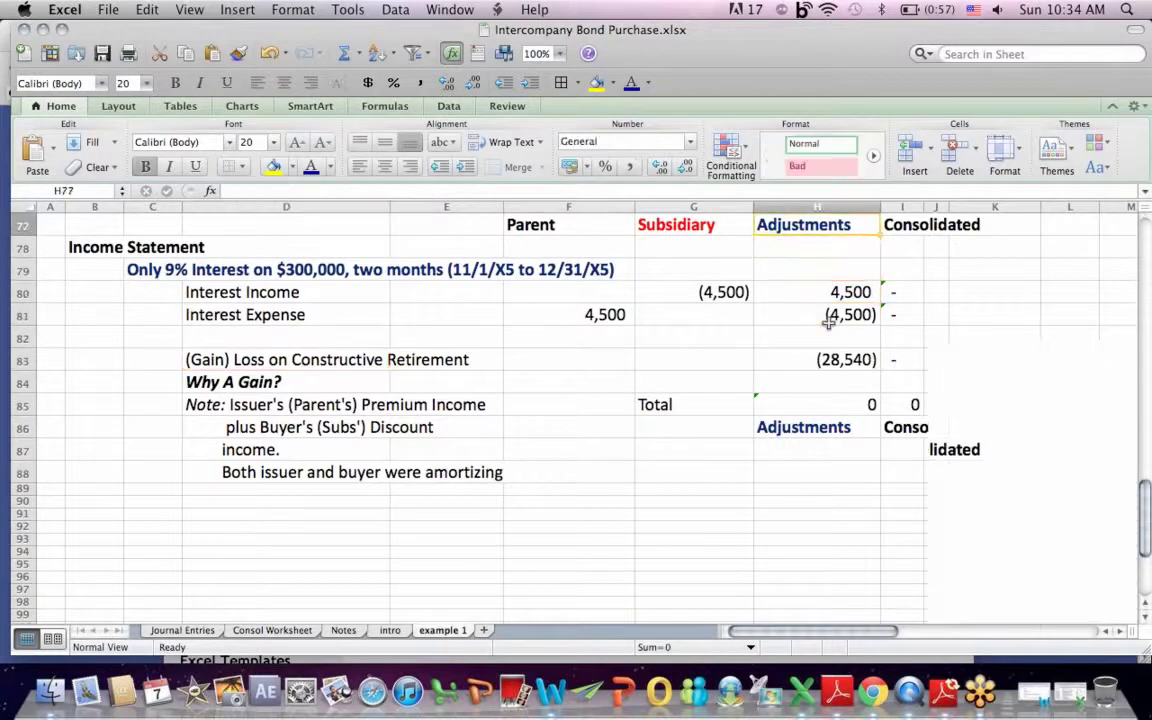
key("Up")
key("Up")
key("Up")
key("Up")
key("Up")
key("Up")
key("Up")
key("Up")
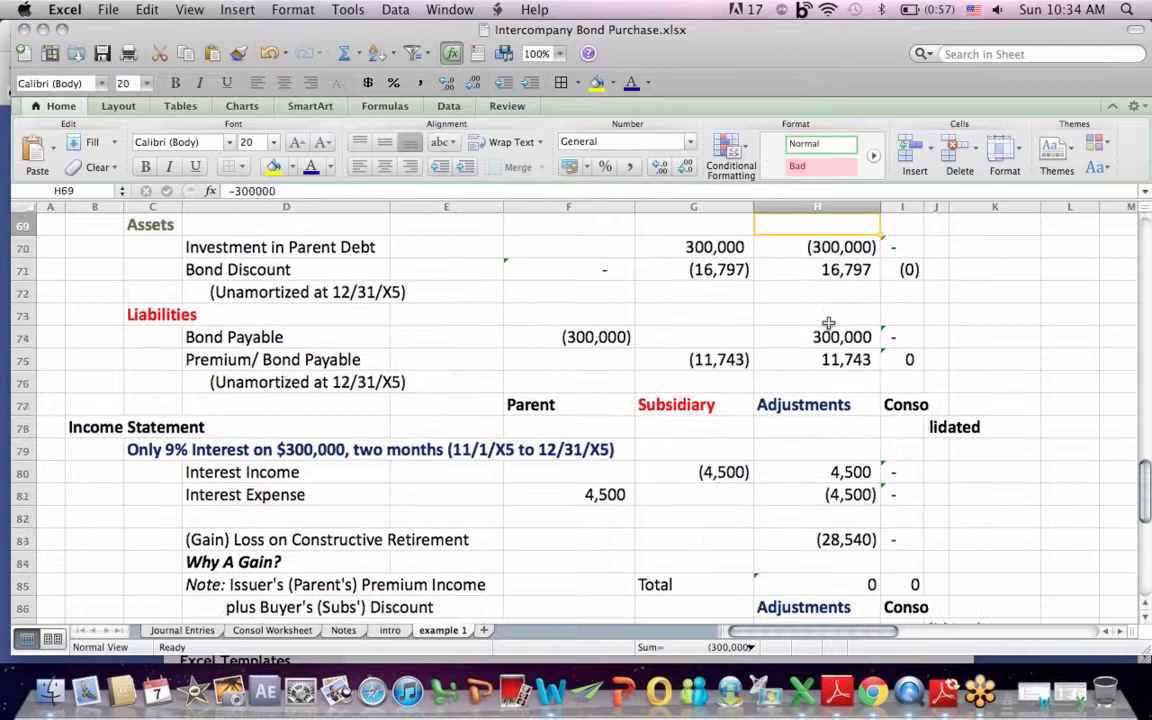
key("Up")
key("Up")
key("Up")
key("Up")
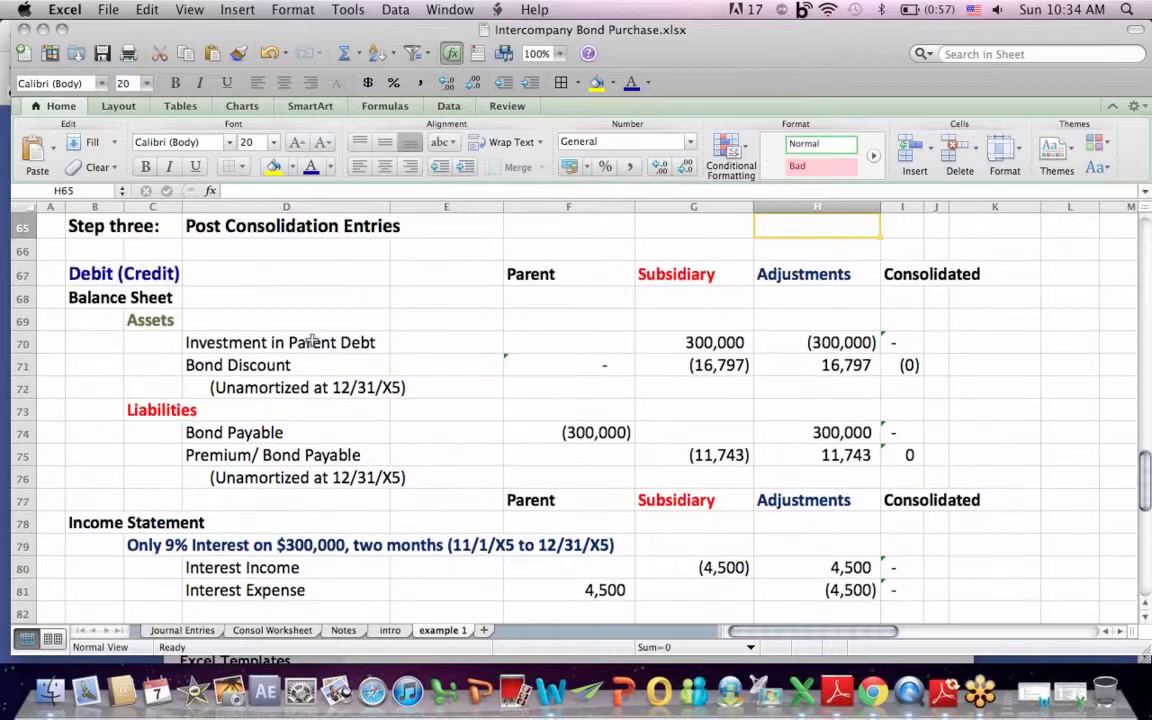
Step: Highlight the balance sheet elimination block, then return to the intro sheet and bring up Chrome
left_click_drag(312, 341, 842, 485)
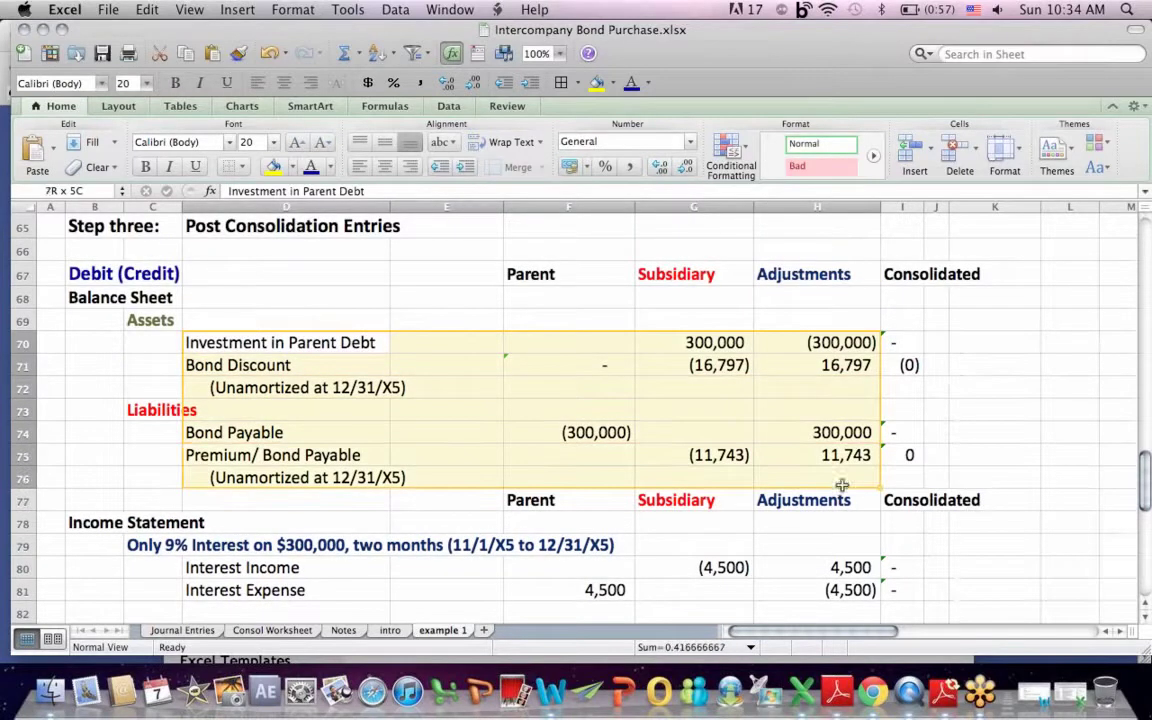
left_click(586, 316)
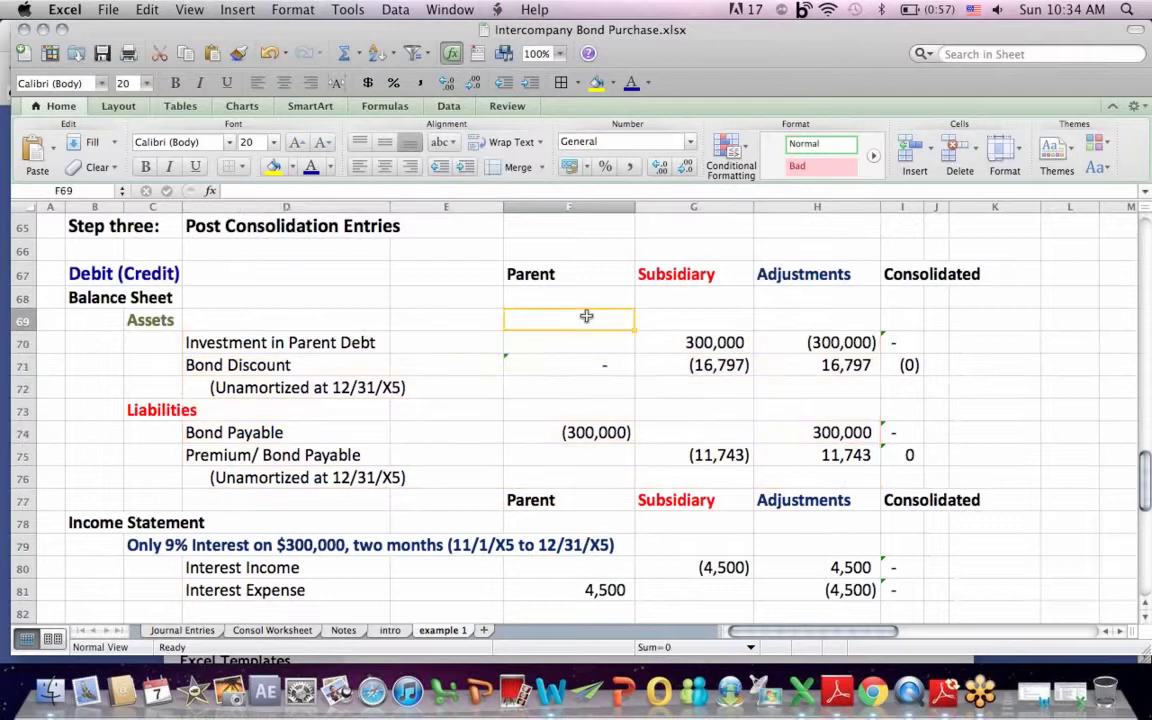
left_click(391, 630)
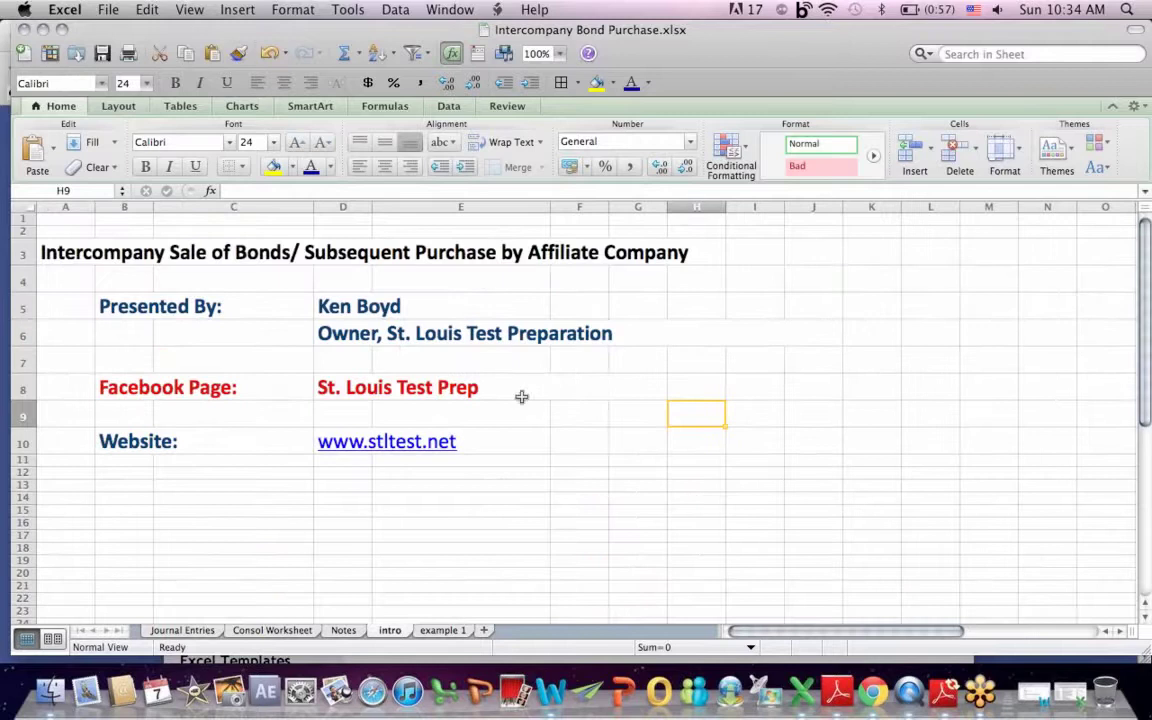
left_click(874, 692)
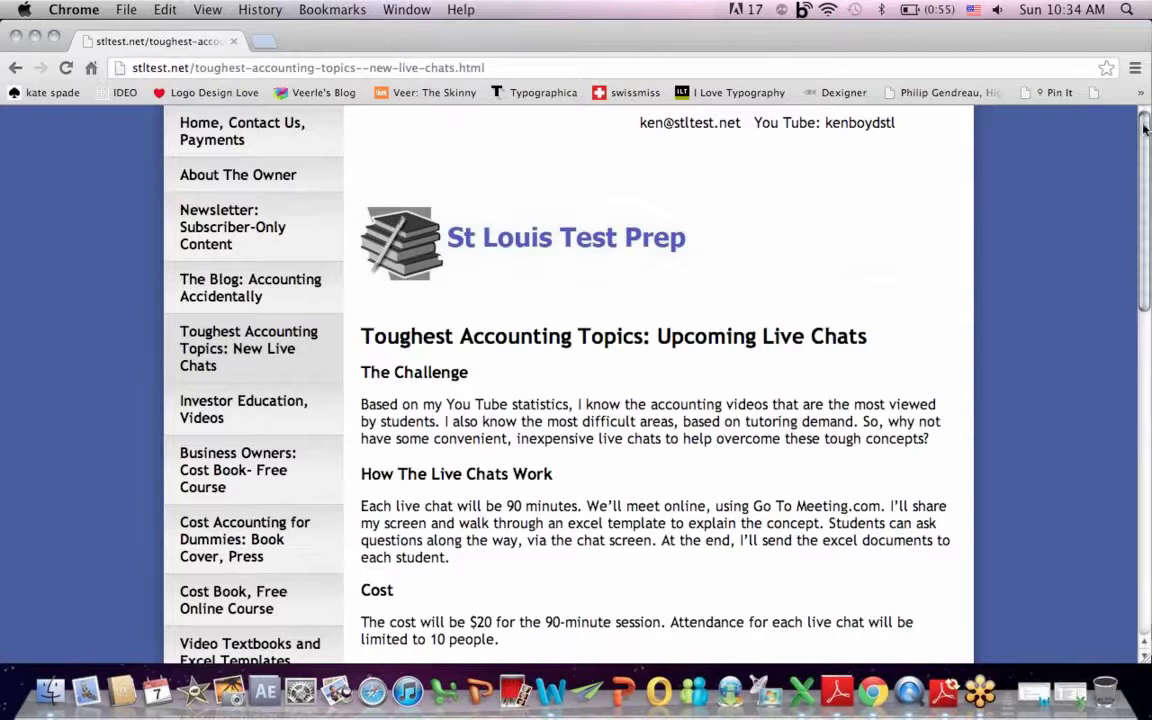
Step: Scroll the live chats page and open the 'Cost Accounting for Dummies: Book Cover, Press' page
left_click_drag(1145, 127, 1146, 300)
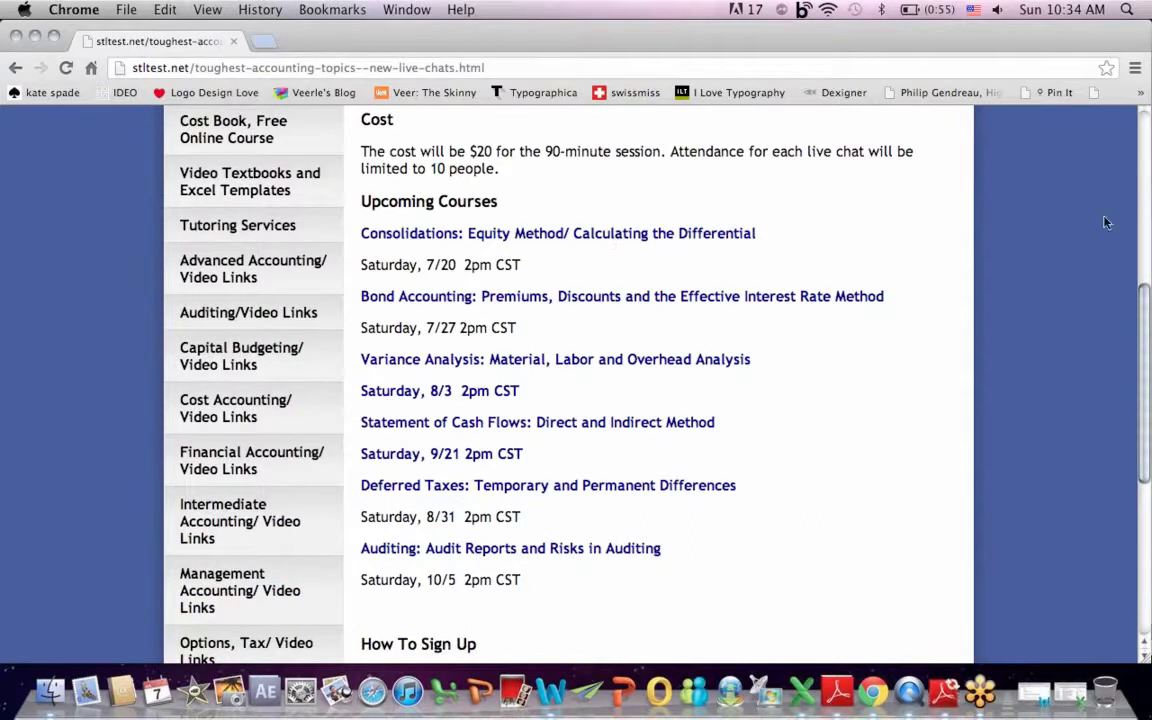
left_click_drag(1143, 315, 1106, 249)
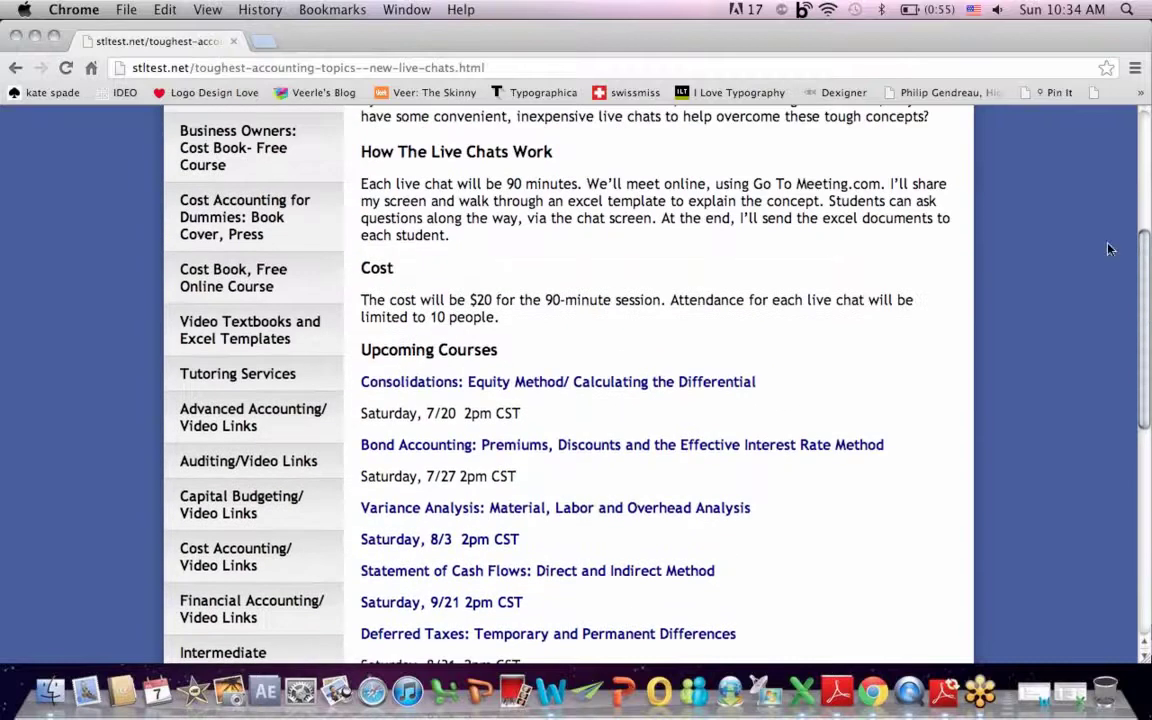
left_click(243, 220)
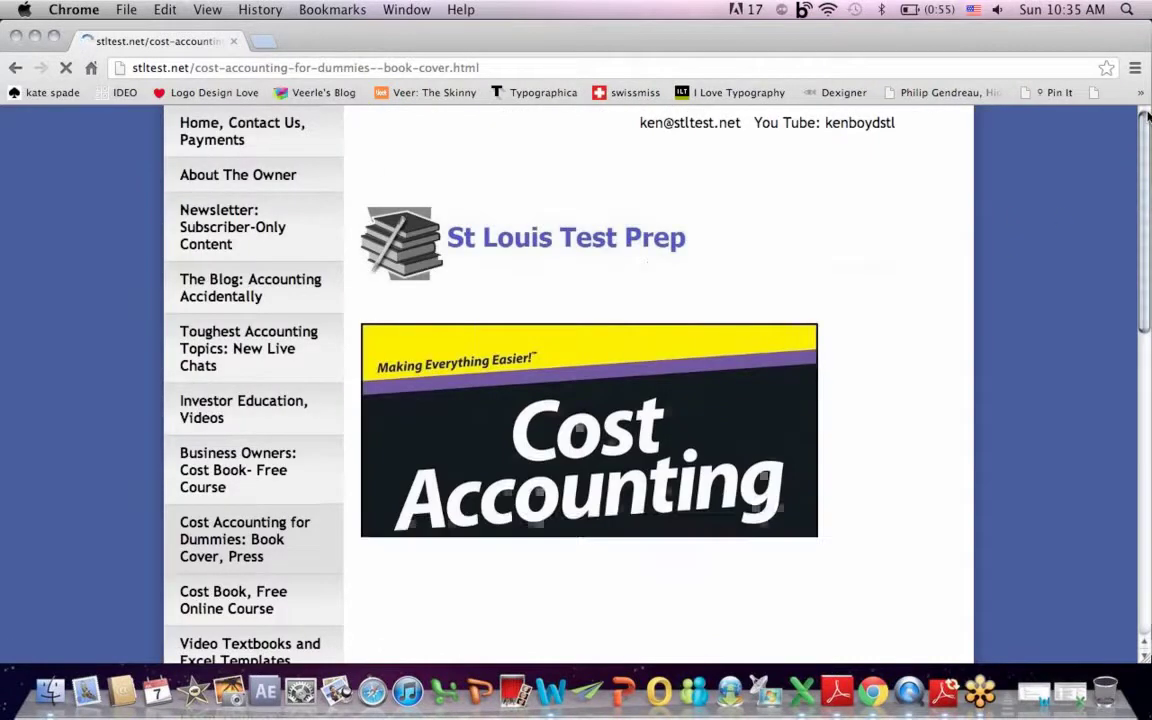
left_click_drag(1147, 117, 1148, 213)
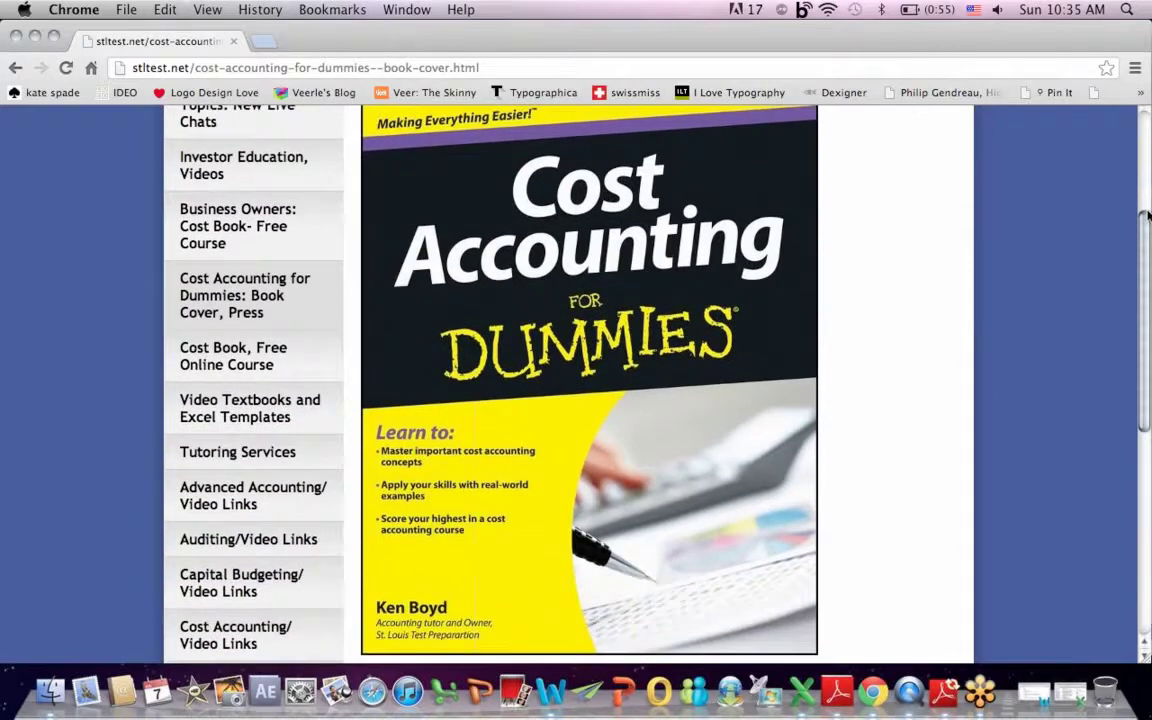